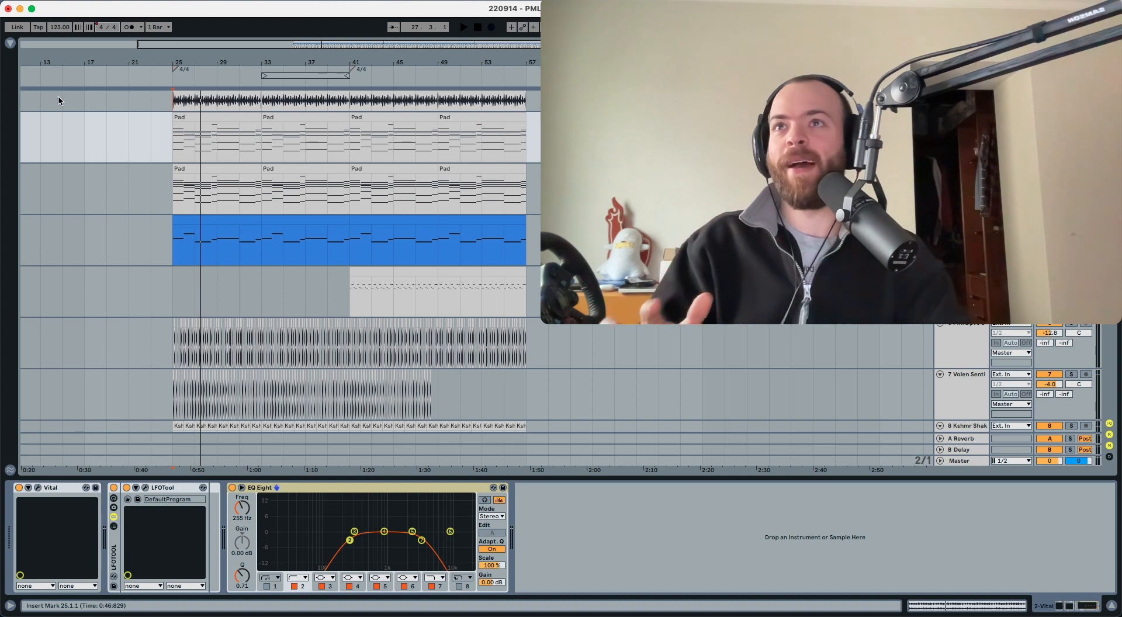
Step: Play the Vital pad track with its EQ Eight bypassed and enabled to compare the sound, selecting filter band 7
key(space)
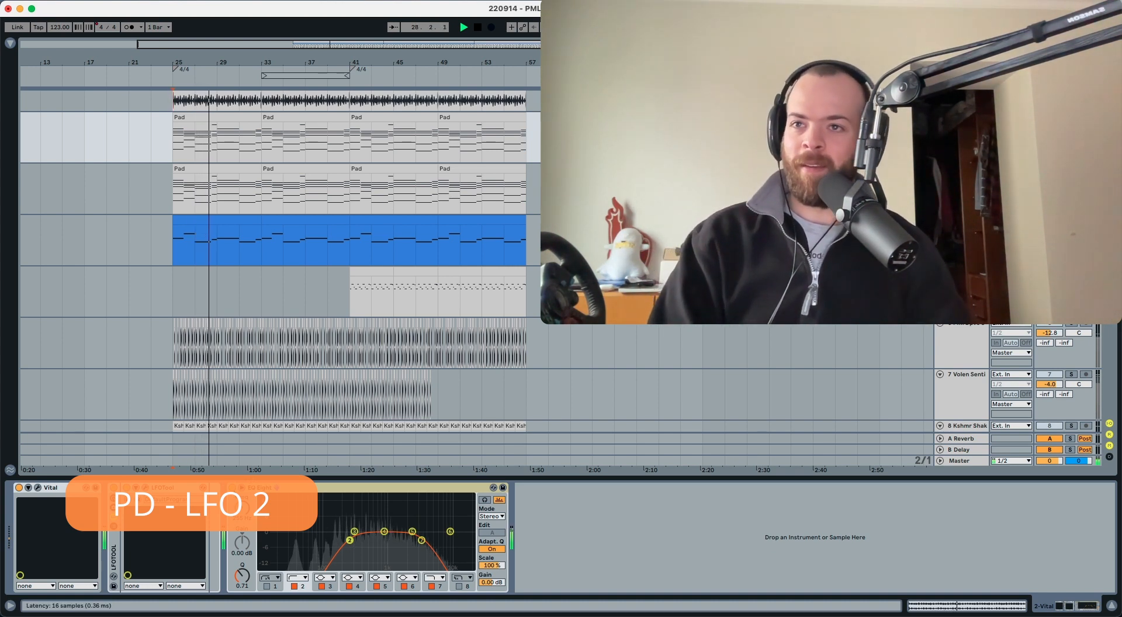
key(space)
click(233, 487)
key(space)
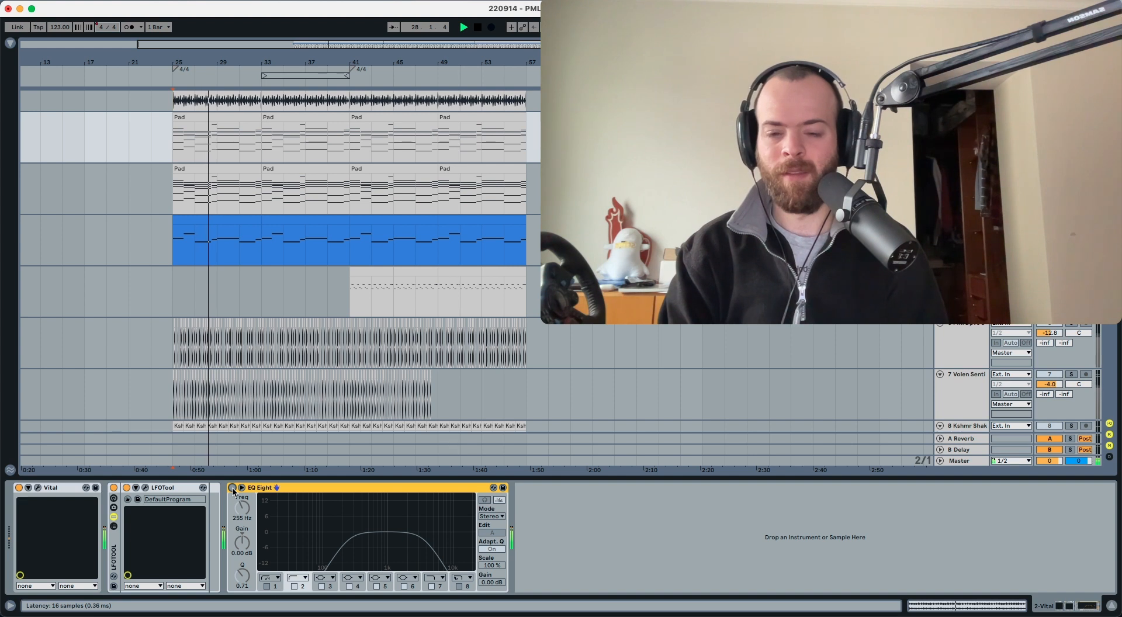
key(space)
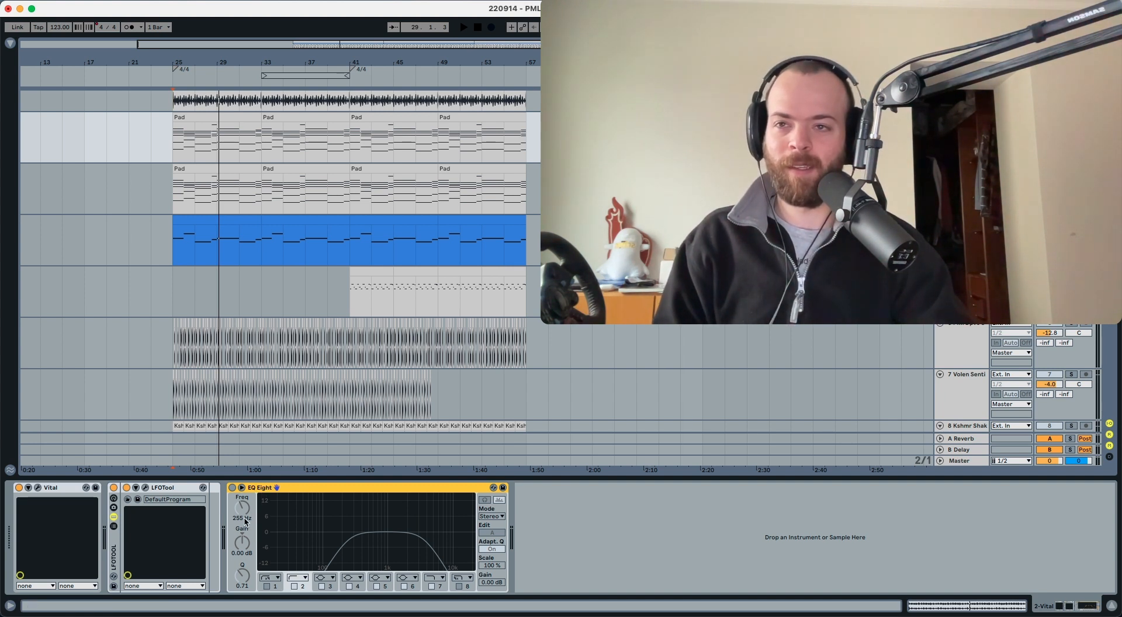
click(440, 587)
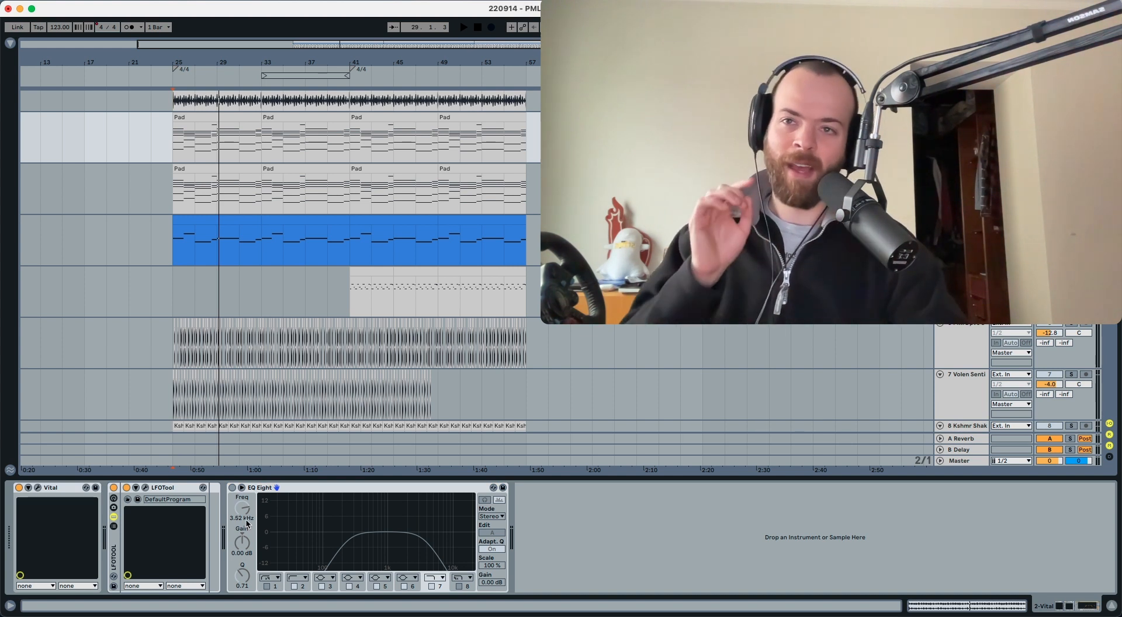
click(233, 488)
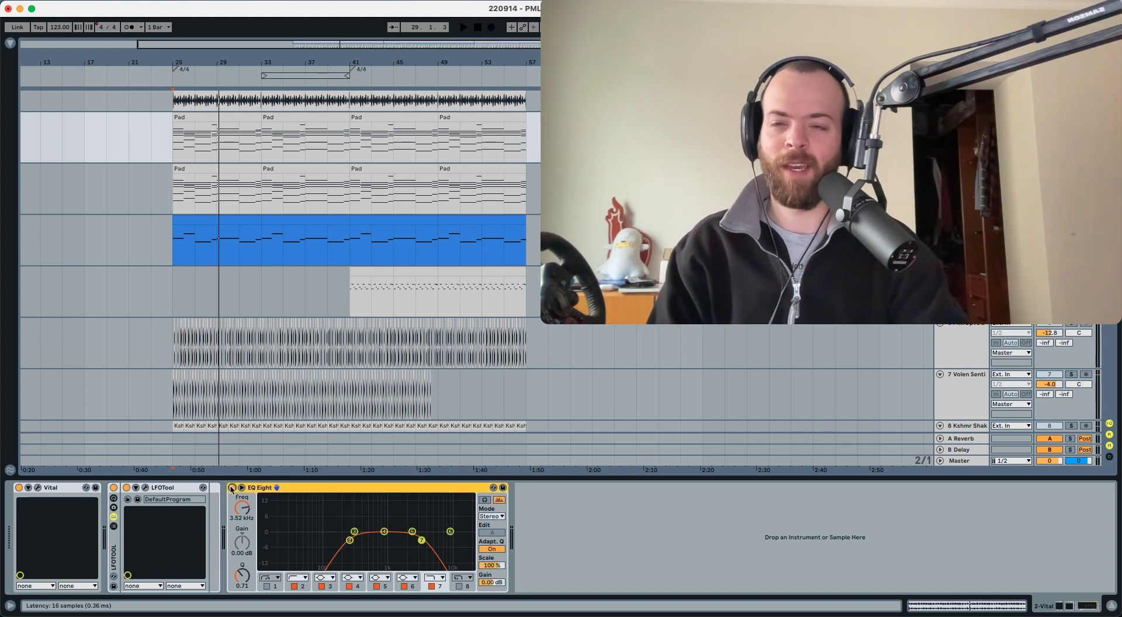
key(space)
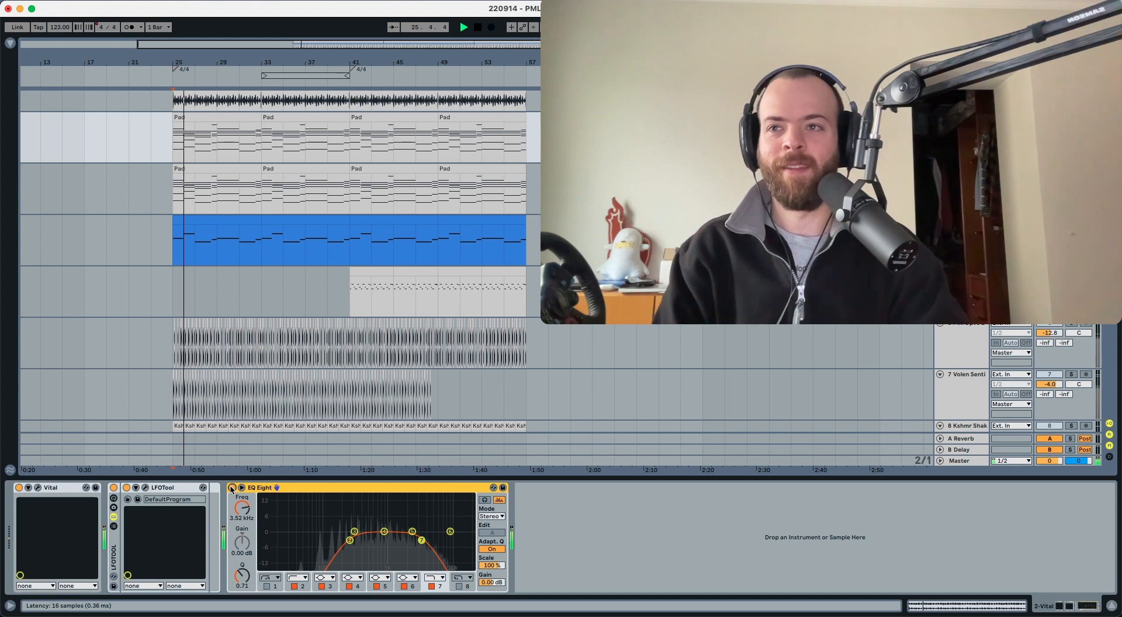
Step: Examine the LFOTool volume curve on track 2 during playback, take the track out of solo, and close the plugin window
click(146, 490)
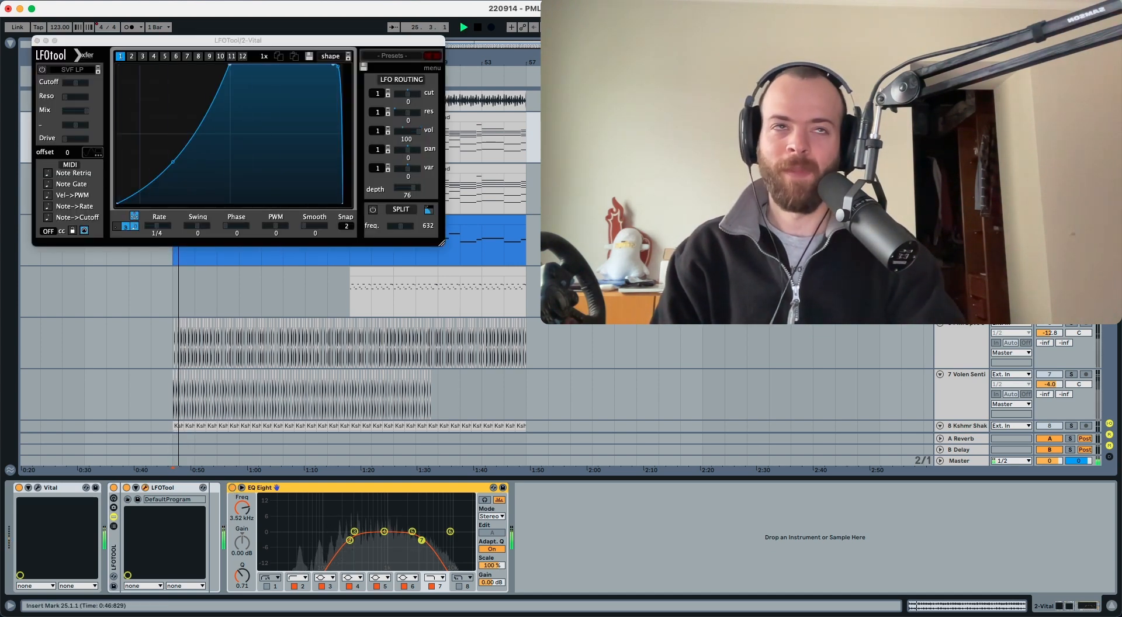
key(space)
click(1071, 118)
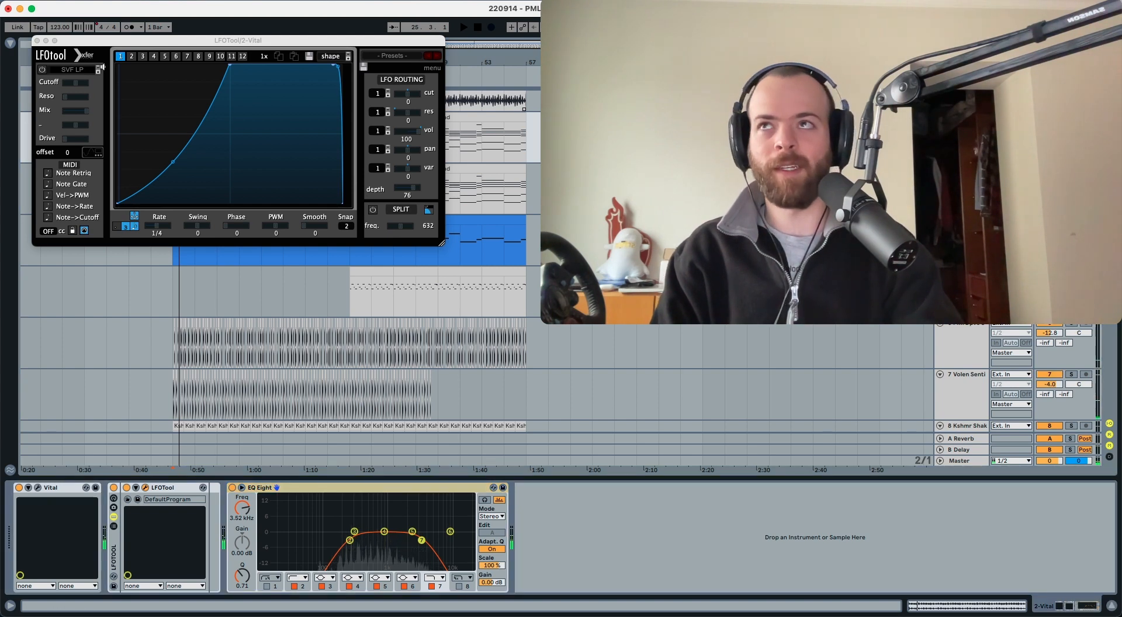
click(39, 42)
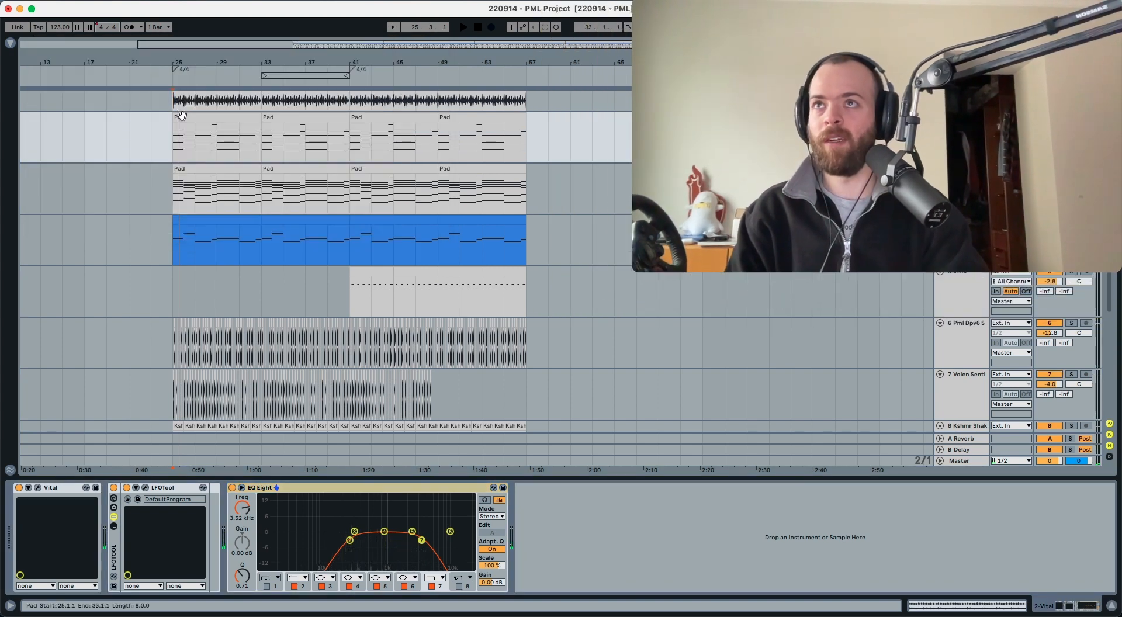
Step: Open the notes of the first Pad clip on track 2 and play the clip through
double_click(181, 116)
key(space)
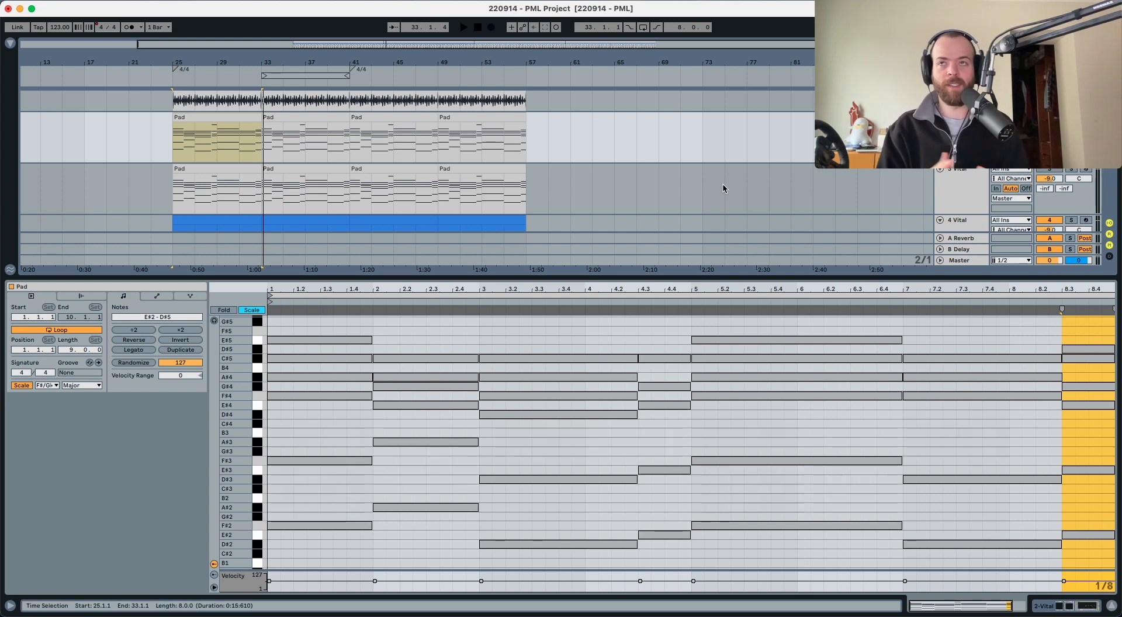
Step: Open the Vital synth on track 3, check that track's LFOTool curve, and place the synth window clear of the webcam
click(959, 184)
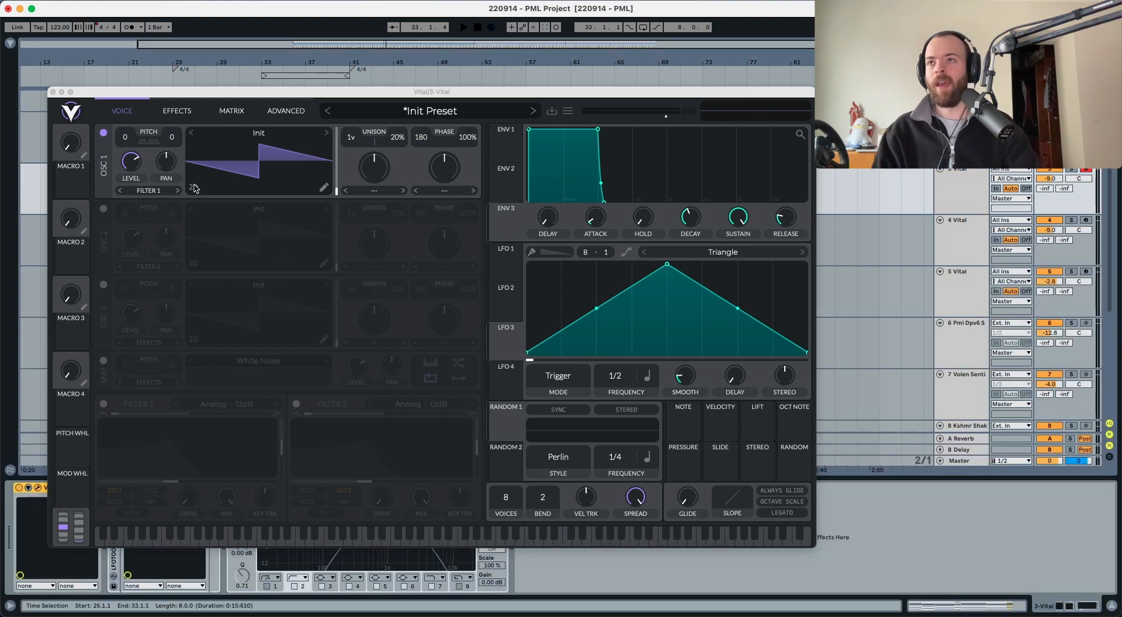
drag(82, 92, 328, 85)
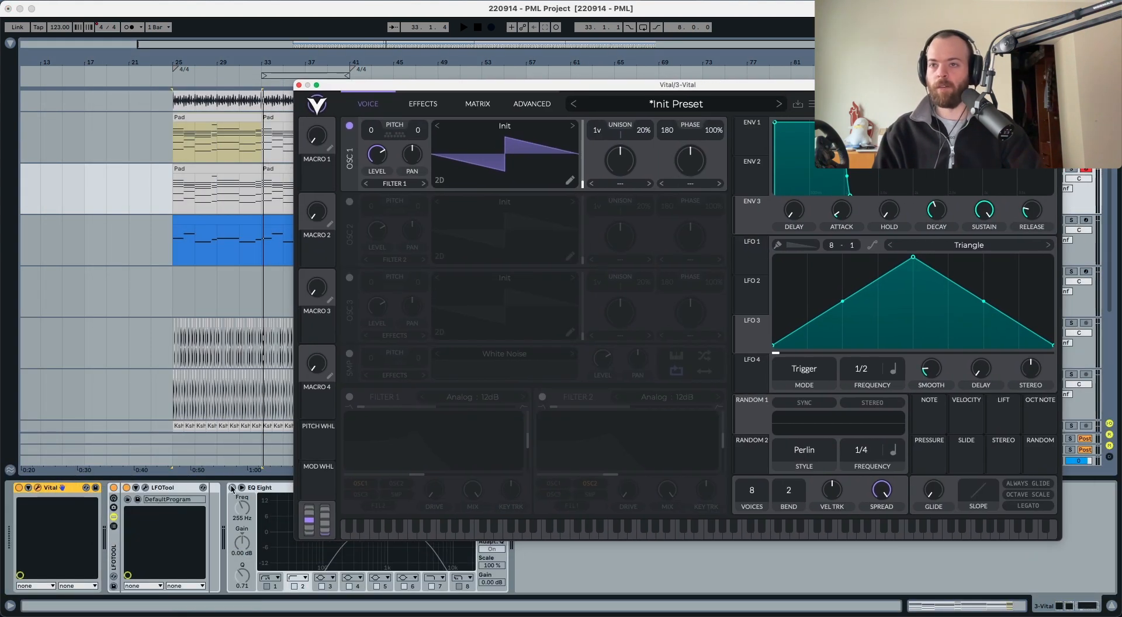
click(144, 488)
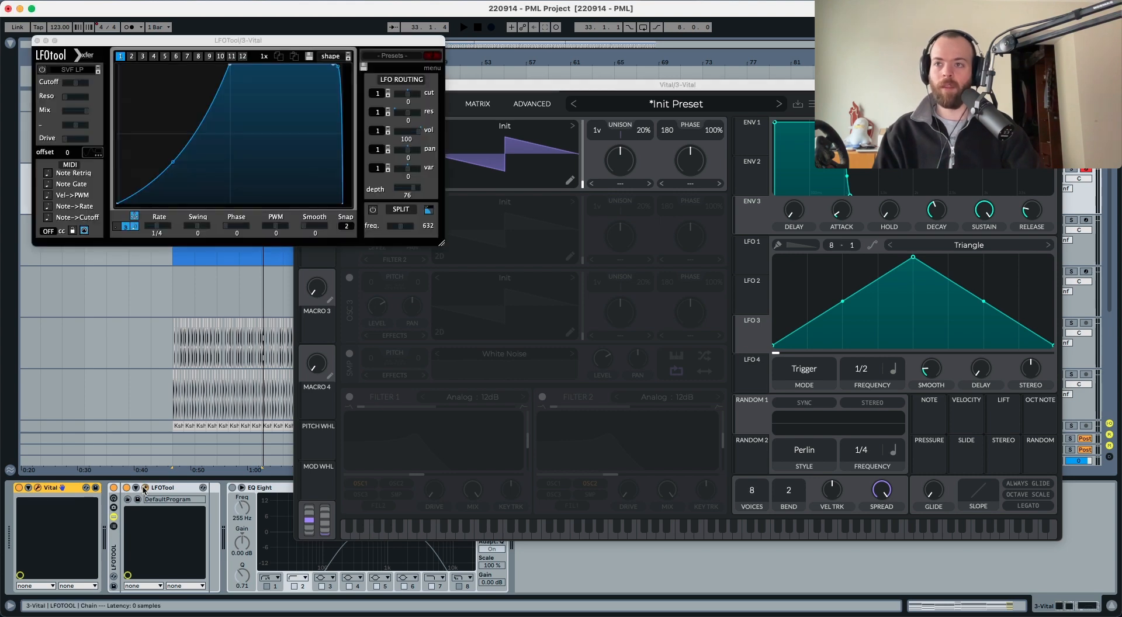
click(144, 488)
drag(361, 87, 100, 77)
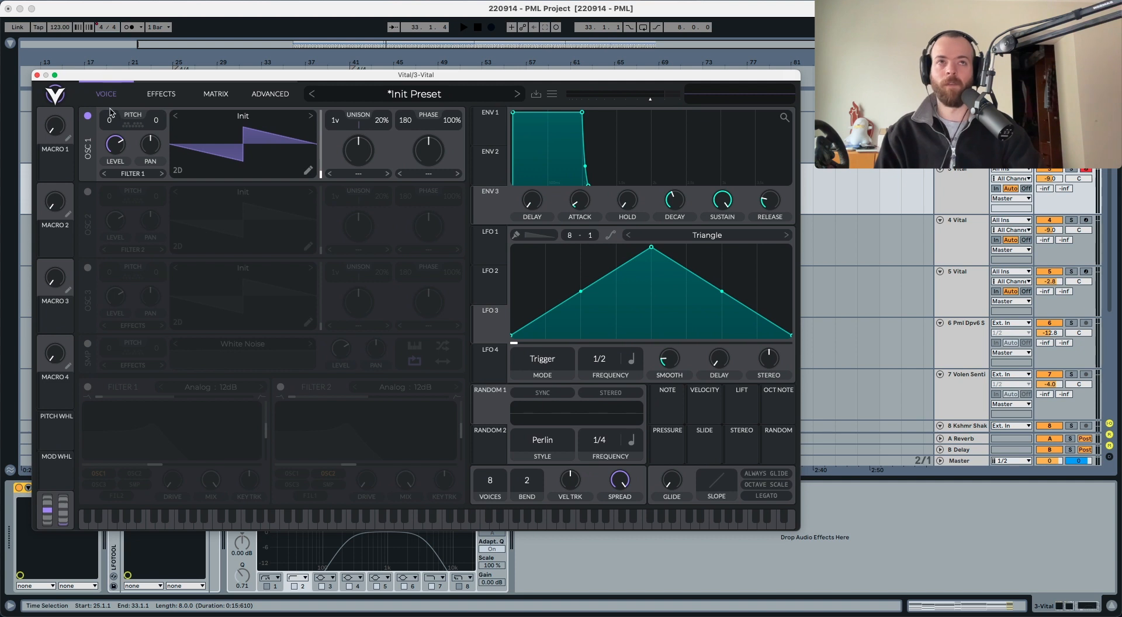
Step: Play the initial Vital patch against the arrangement and solo track 3
key(space)
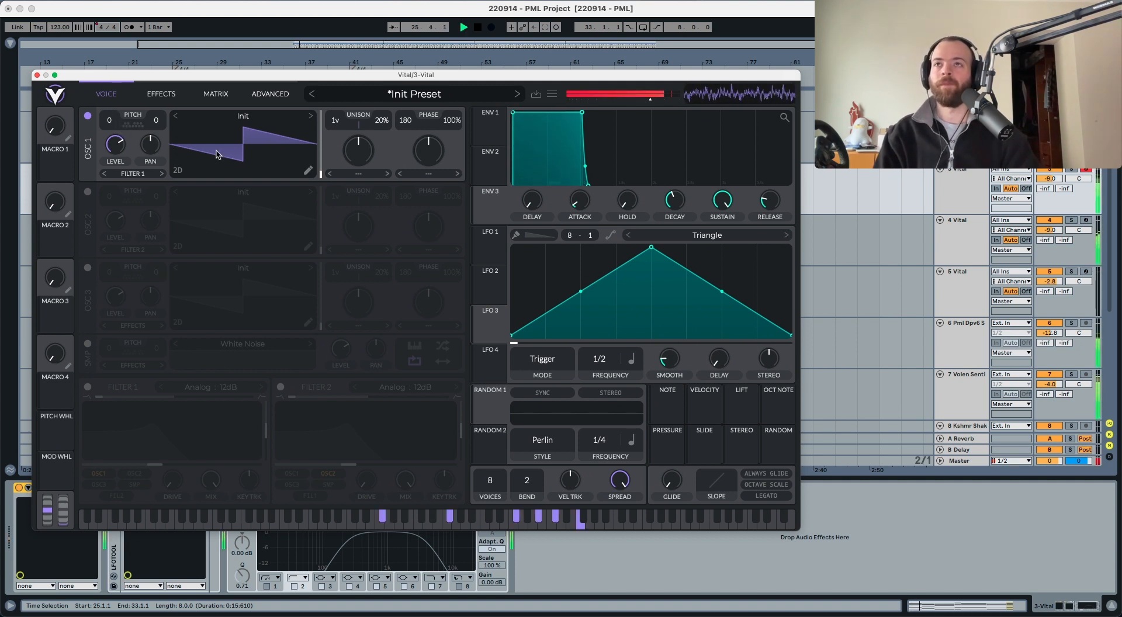
key(space)
click(1073, 170)
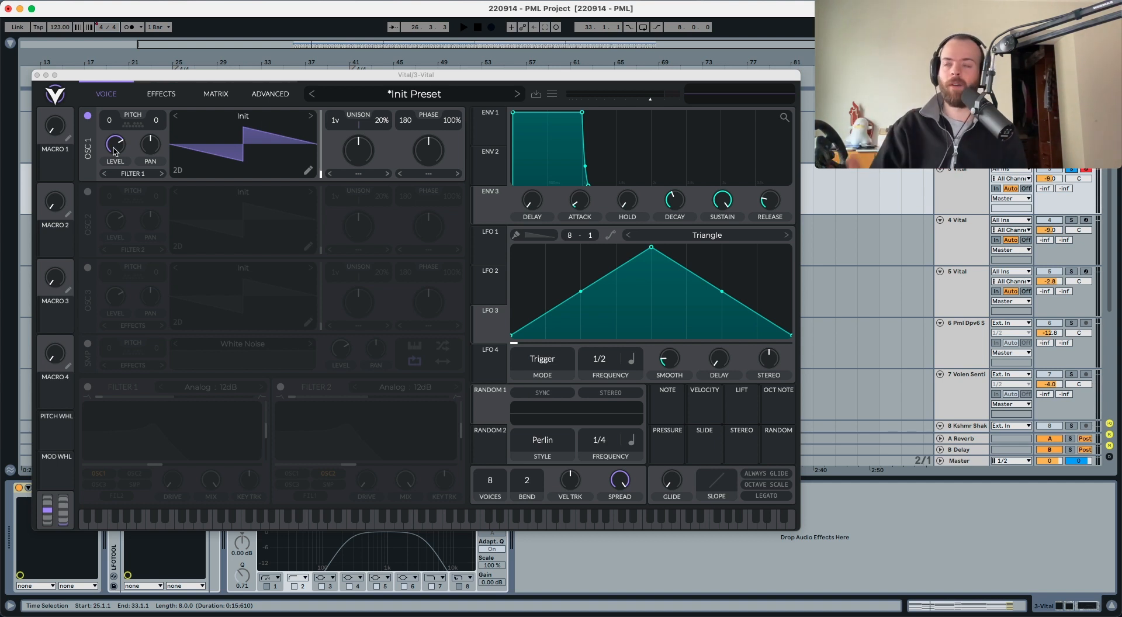
Step: Search the wavetables for "poly" and load 07-PolySaw II into oscillator 1
click(225, 120)
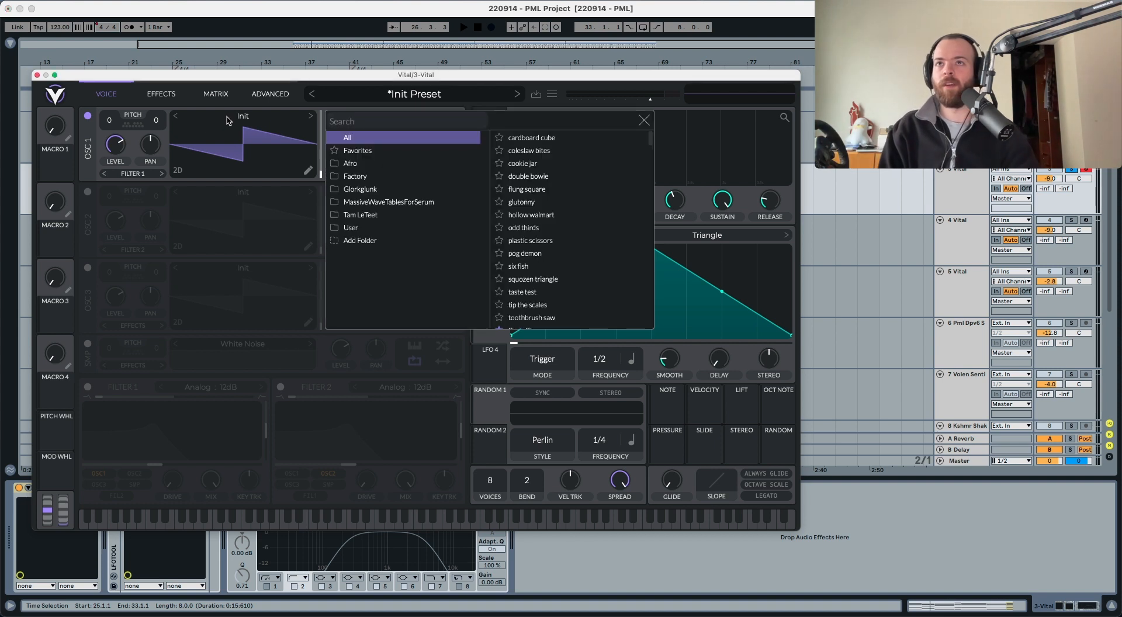
click(371, 121)
text(poly)
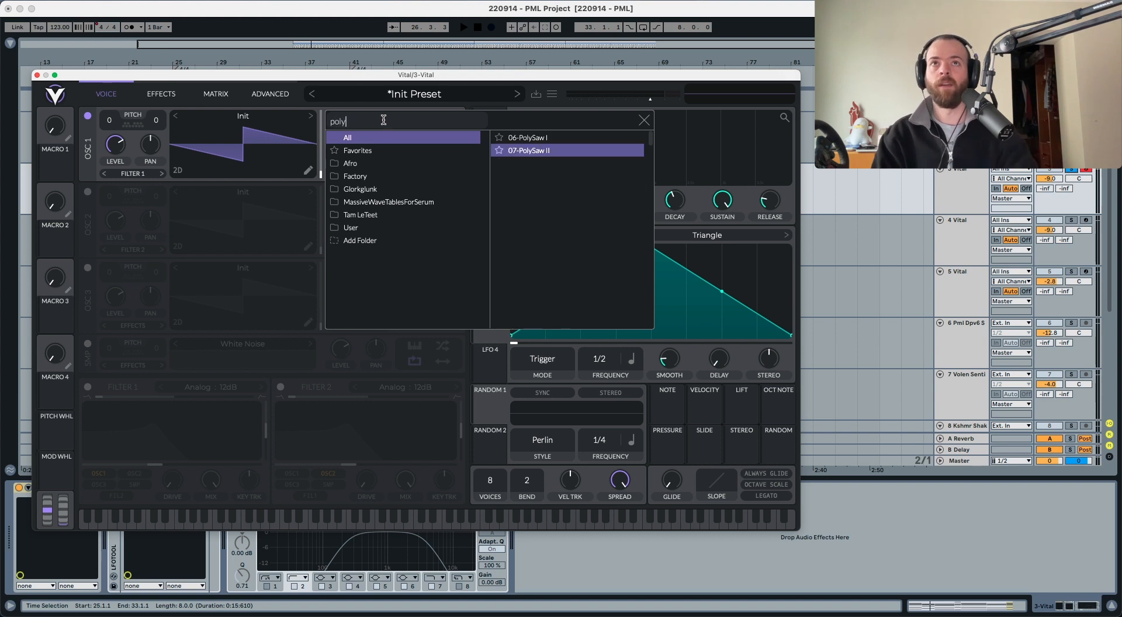
click(530, 150)
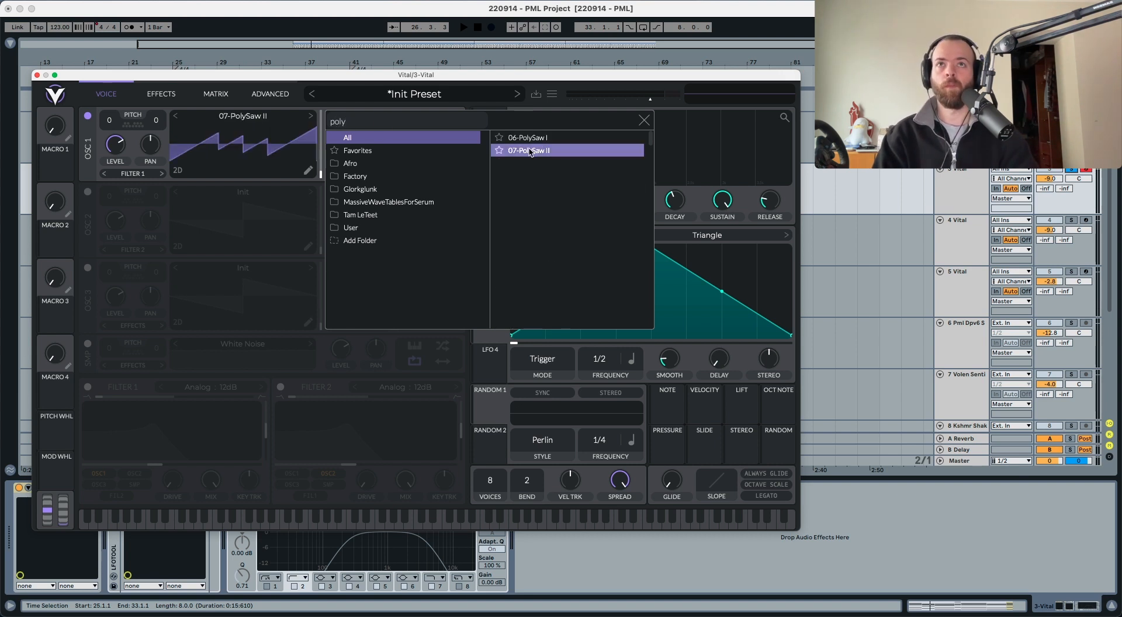
Step: Transpose oscillator 1 to -24 and set its fine tune to 9 during playback, closing the wavetable browser
key(space)
key(space)
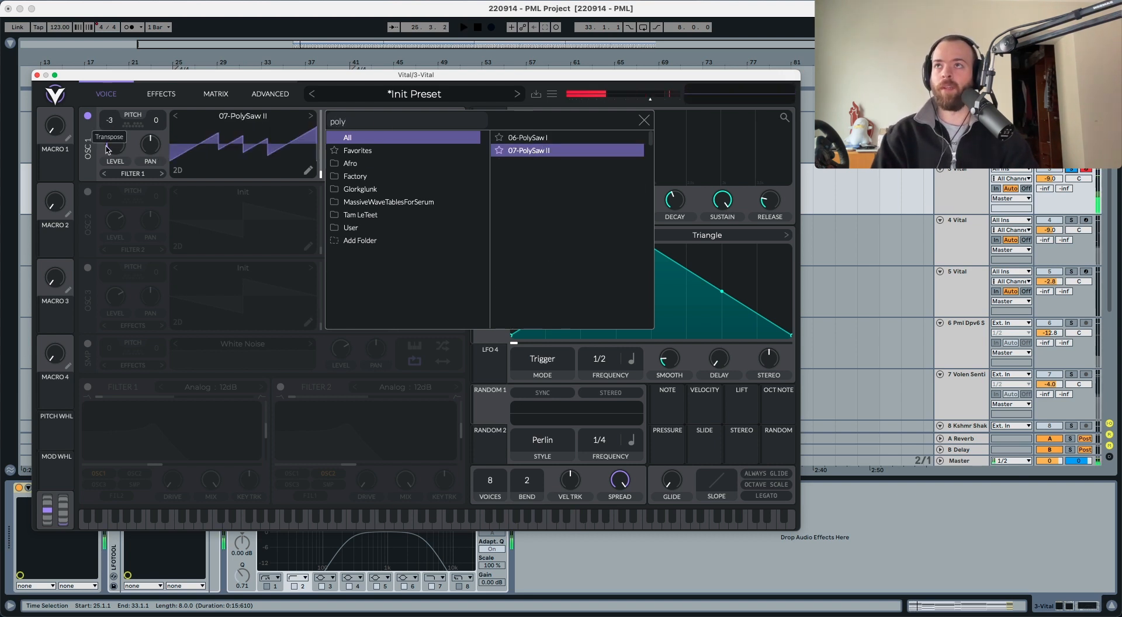
key(space)
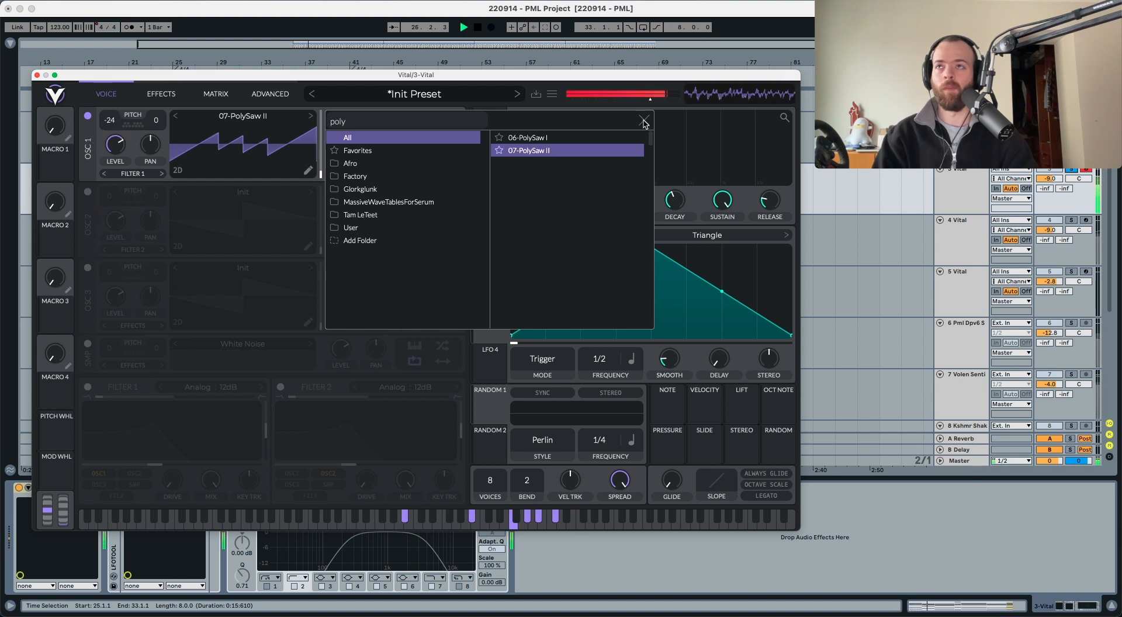
click(644, 122)
key(space)
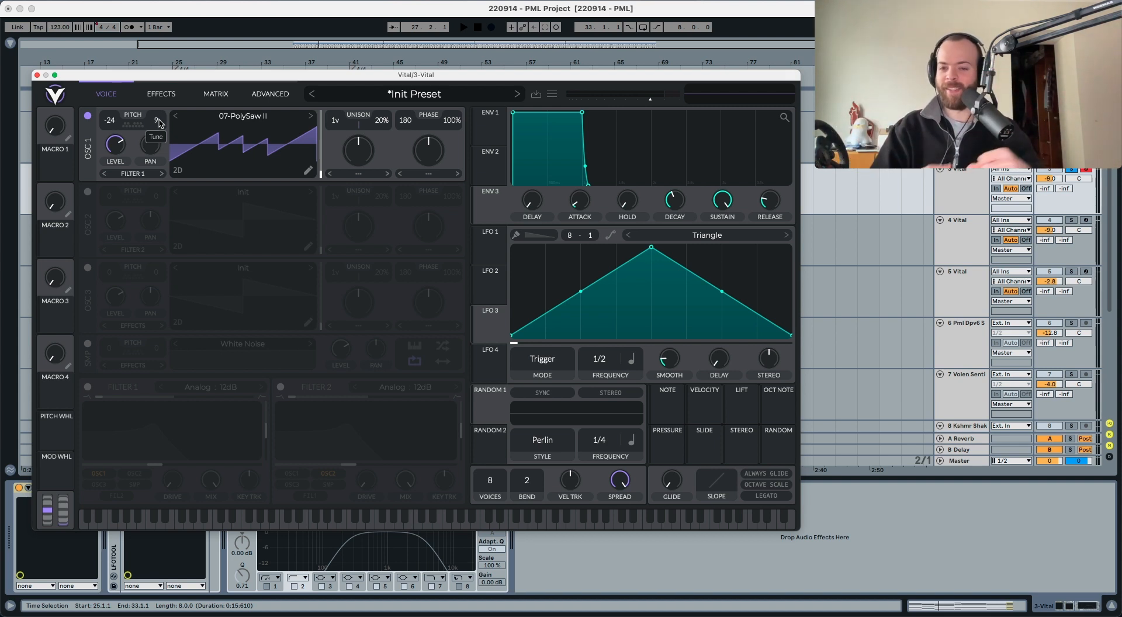
Step: Raise oscillator 1's level to maximum and set its unison to 5 voices with 13% detune
key(space)
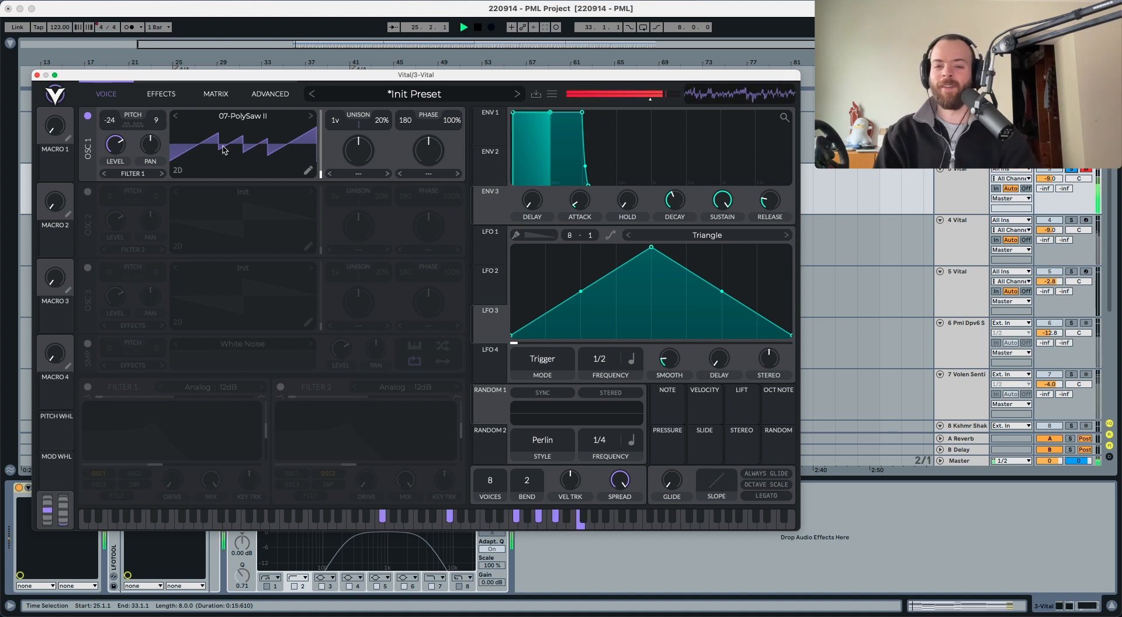
key(space)
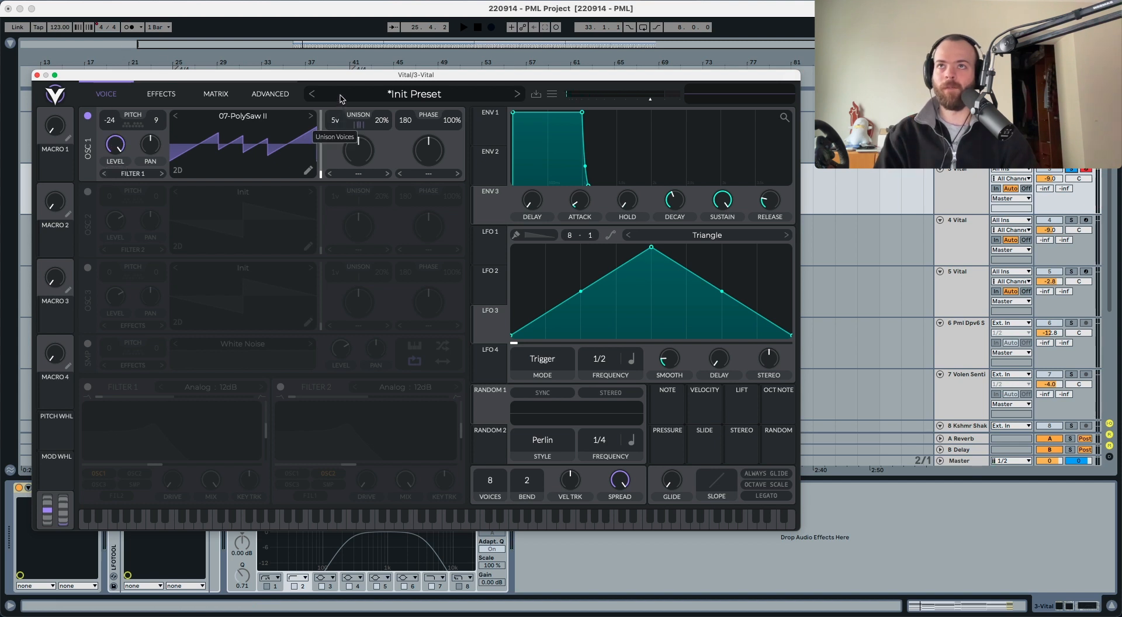
key(space)
drag(383, 120, 393, 142)
key(space)
Step: Apply the Low Pass spectral morph to oscillator 1 and set its amount to 61.36% while listening
click(358, 174)
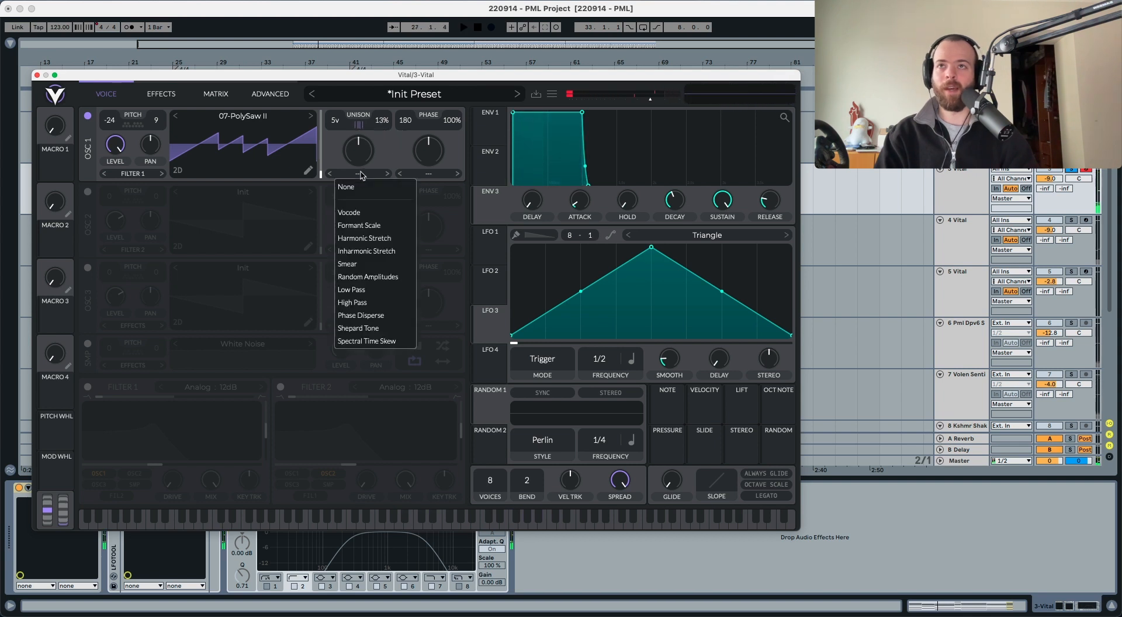
click(365, 289)
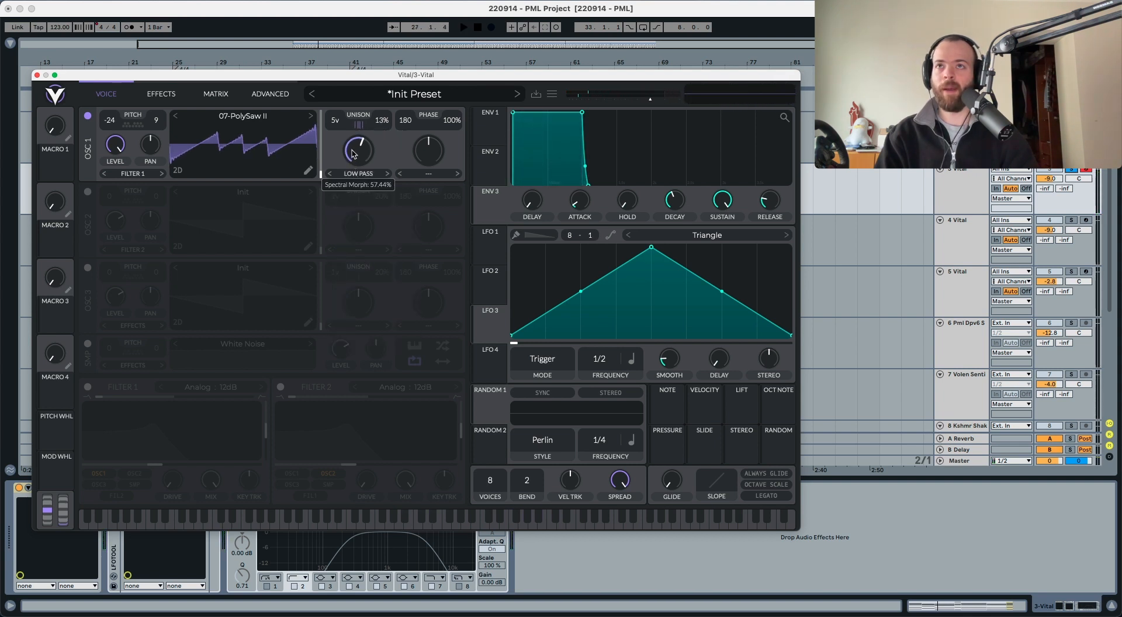
key(space)
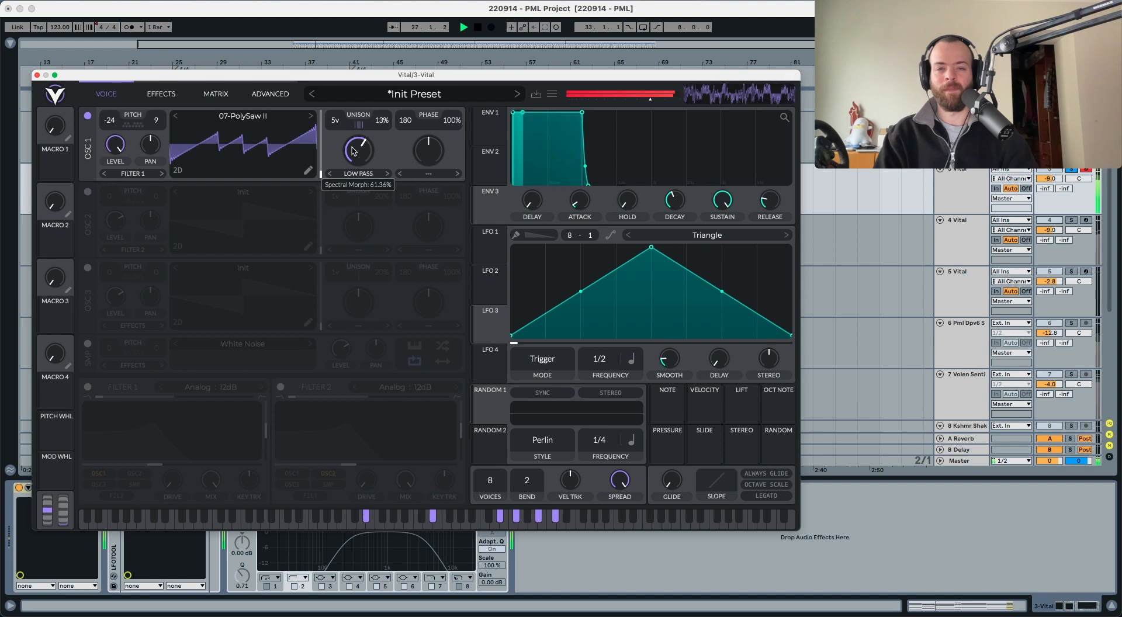
key(space)
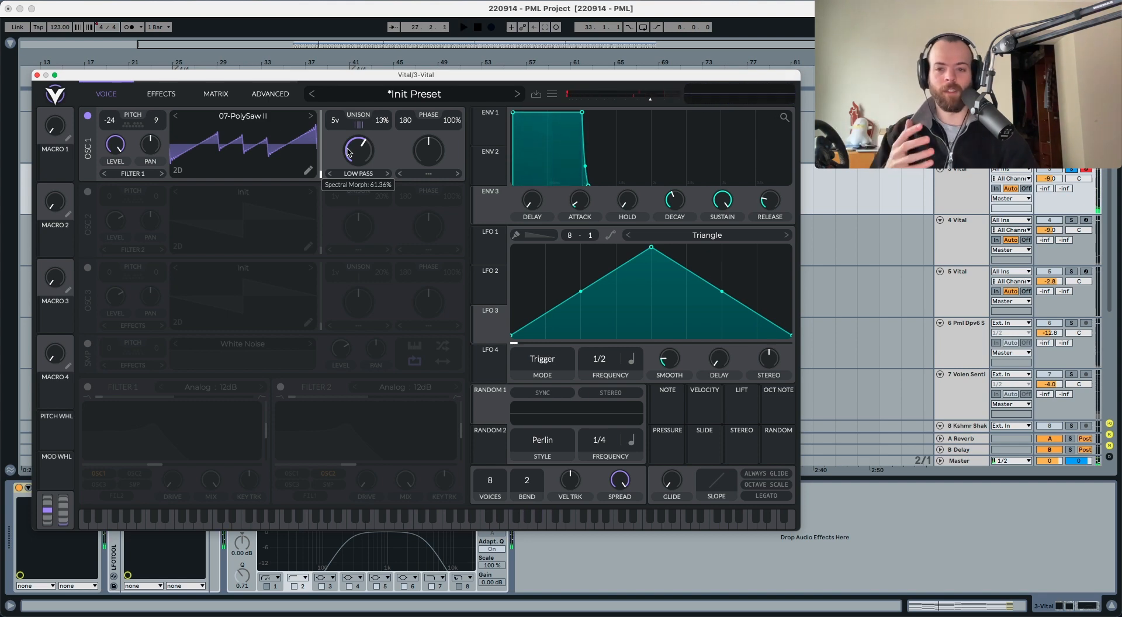
Step: Enable oscillator 2 and load the 05-Sin-Triangle wavetable, found by searching for "sin"
click(88, 191)
click(254, 193)
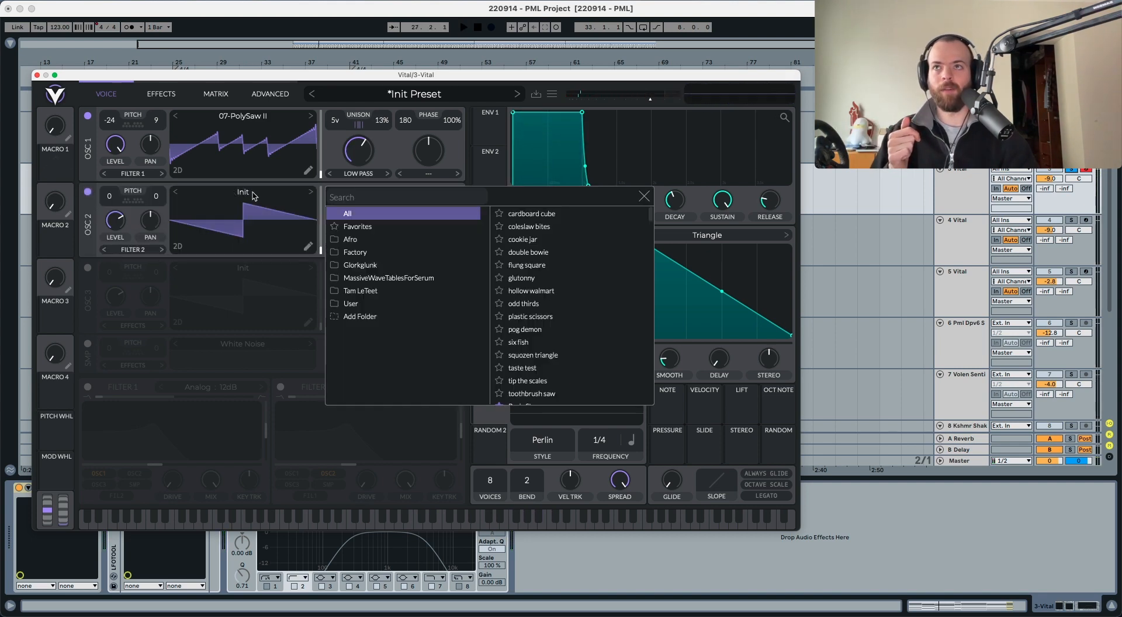
text(sin)
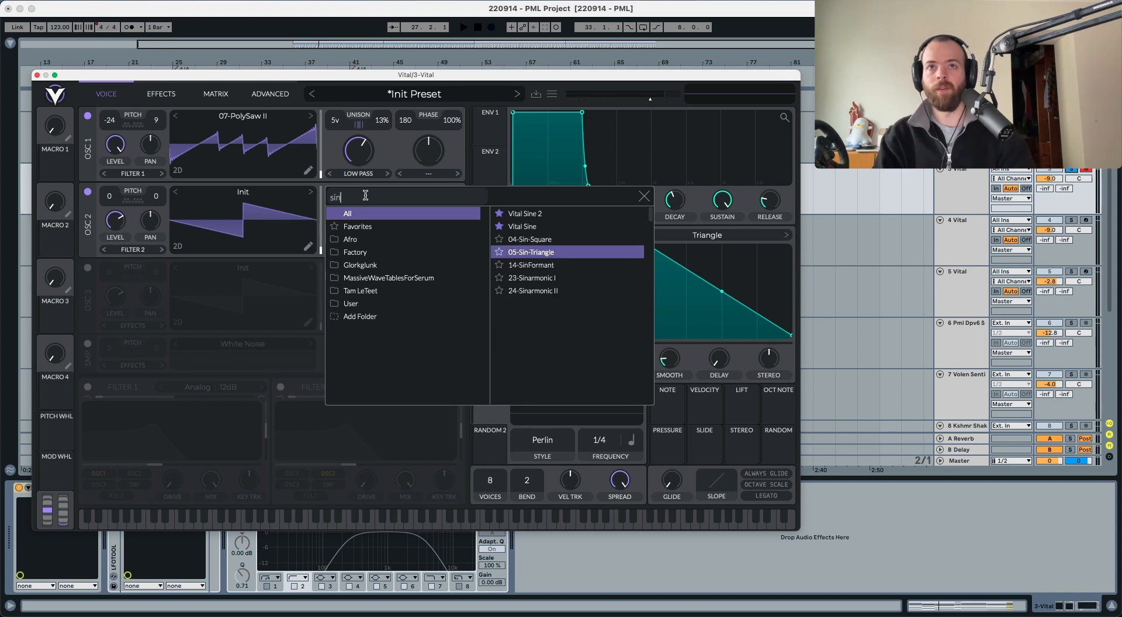
click(539, 252)
click(644, 197)
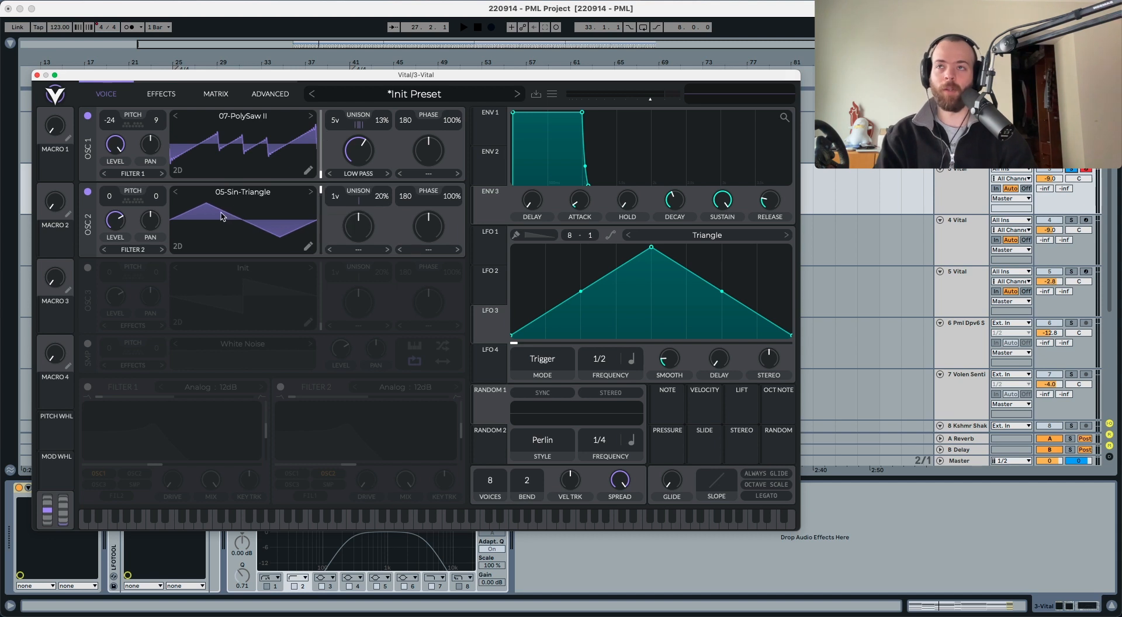
Step: Move oscillator 1's wavetable frame to roughly the middle, with oscillator 2 switched off while listening and back on at the end
key(space)
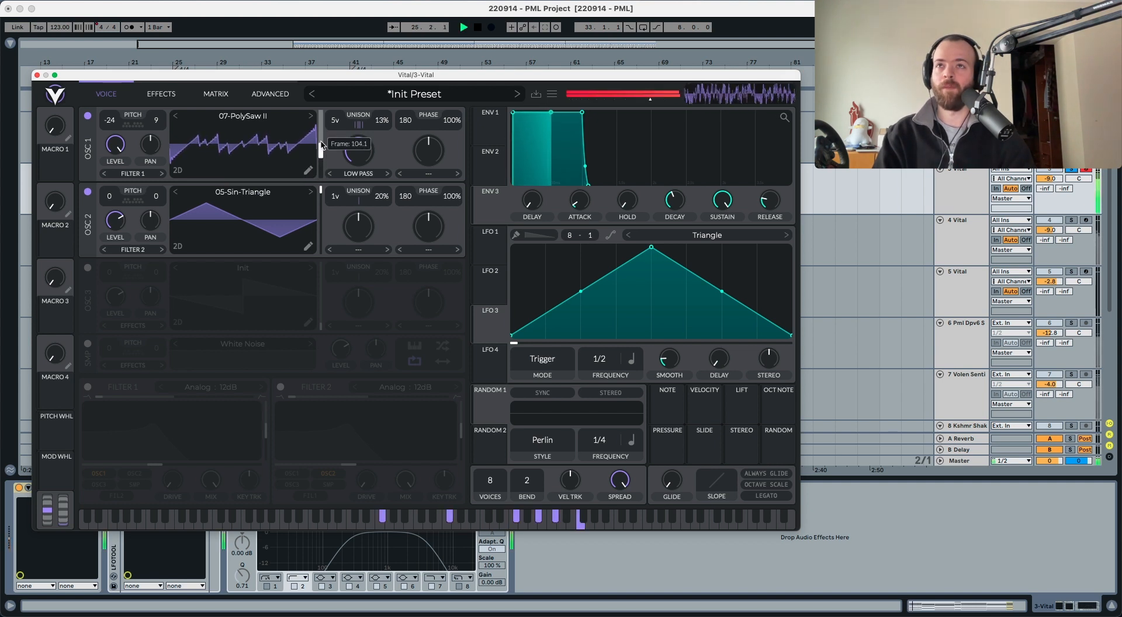
click(88, 192)
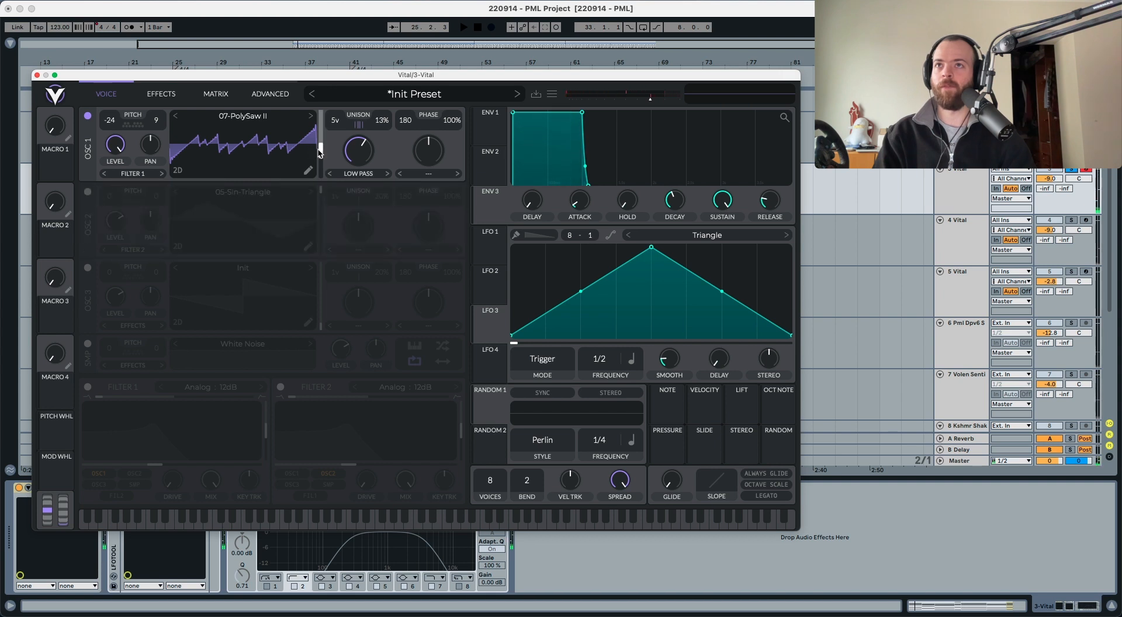
drag(320, 153, 315, 176)
key(space)
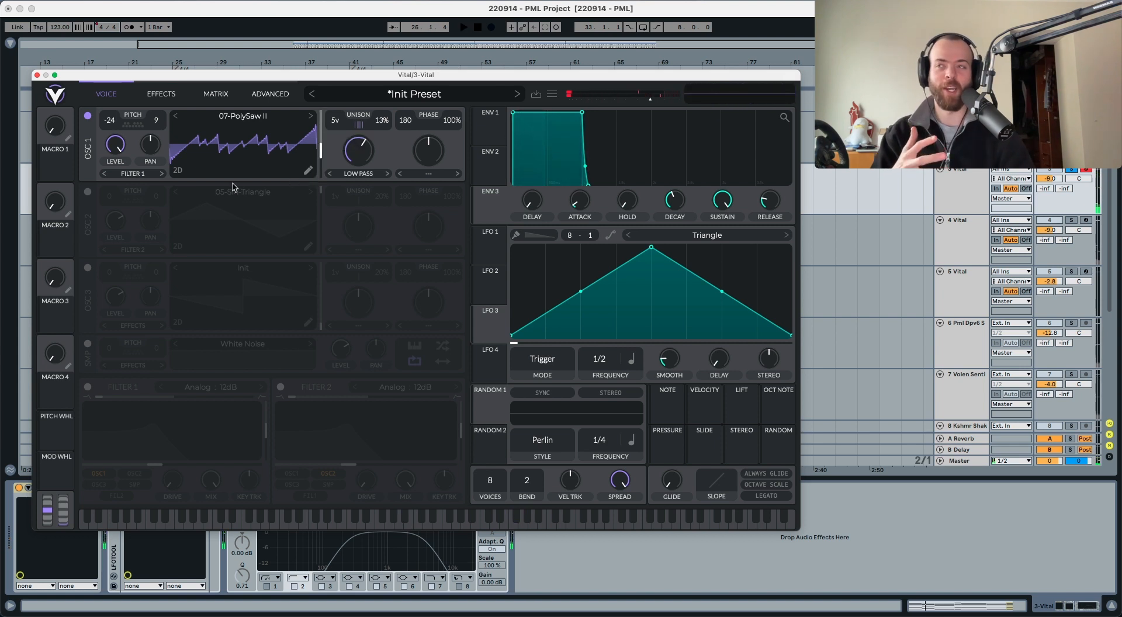
click(89, 192)
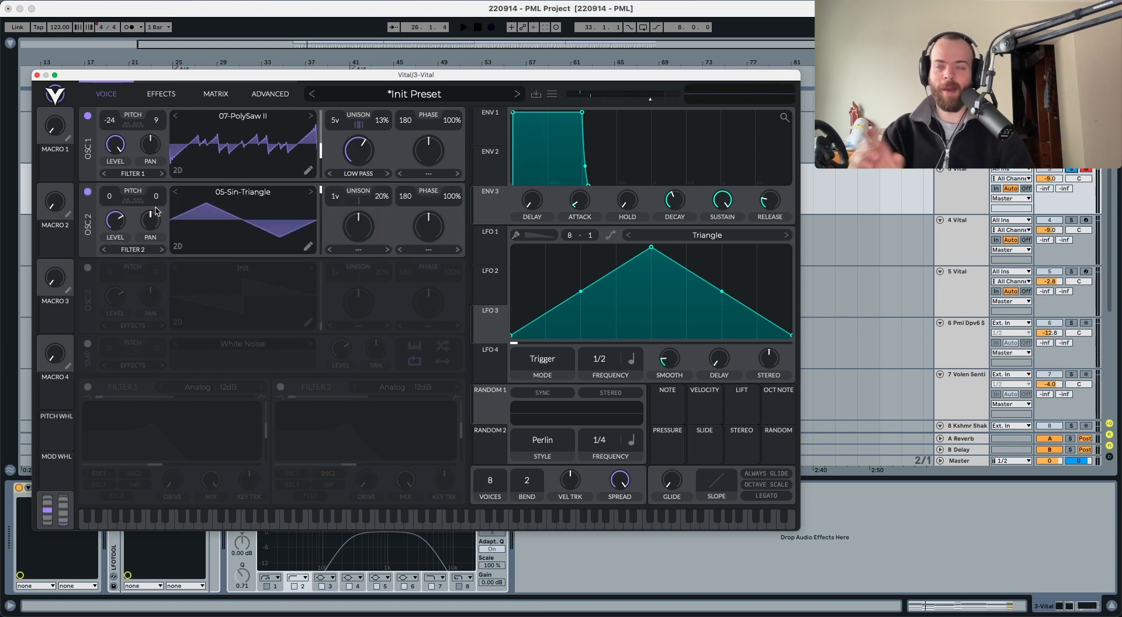
Step: Set oscillator 2's unison to 5 voices with 13% detune and its fine tune to -6 while listening
key(space)
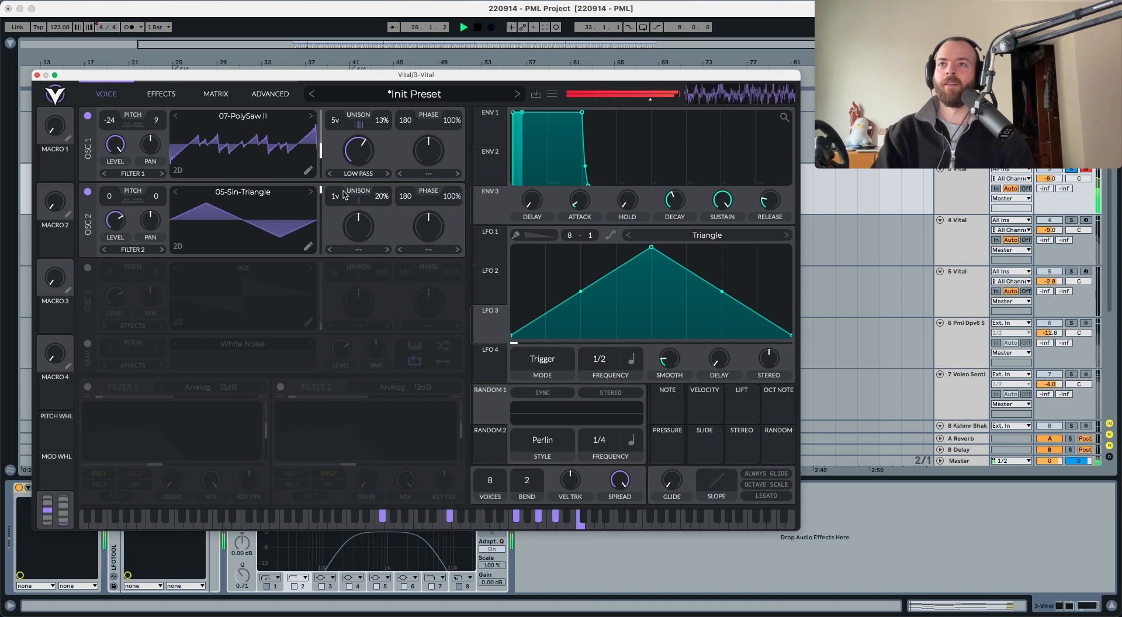
drag(335, 198, 379, 210)
key(space)
key(space)
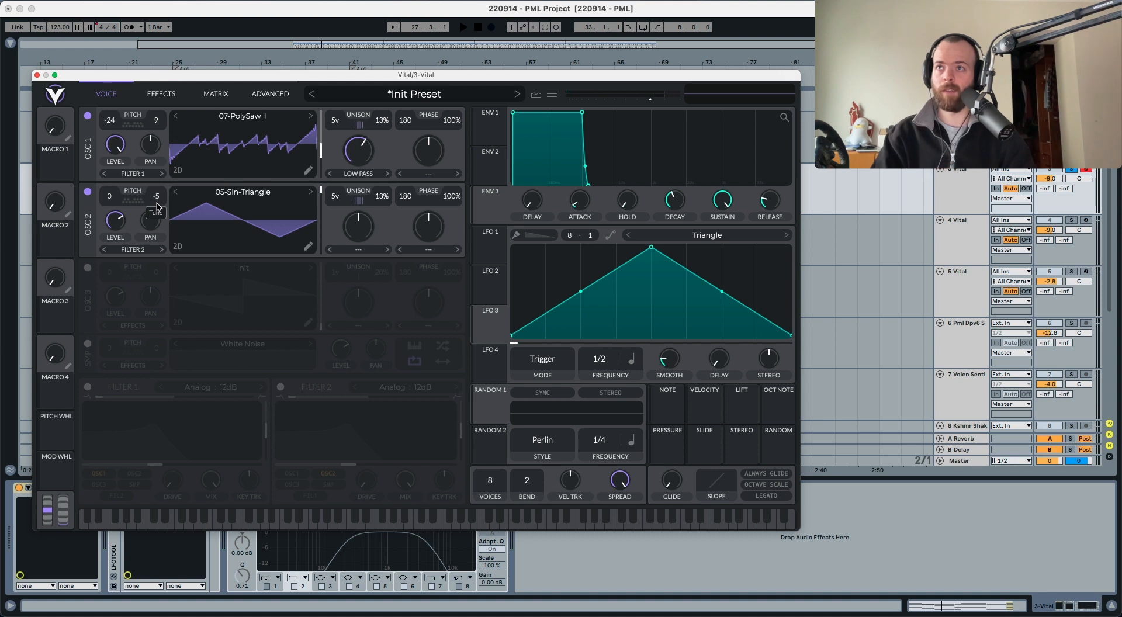
drag(156, 203, 156, 205)
key(space)
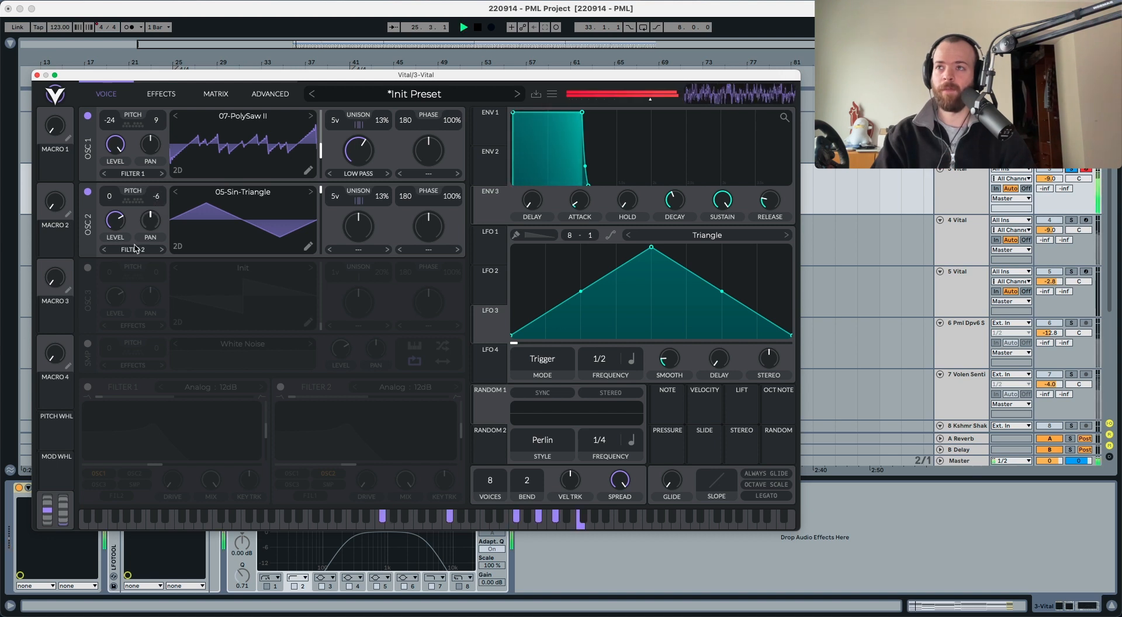
key(space)
Step: Enable oscillator 3 and load the 10-Roughmath III wavetable, found by searching for "rough"
click(88, 268)
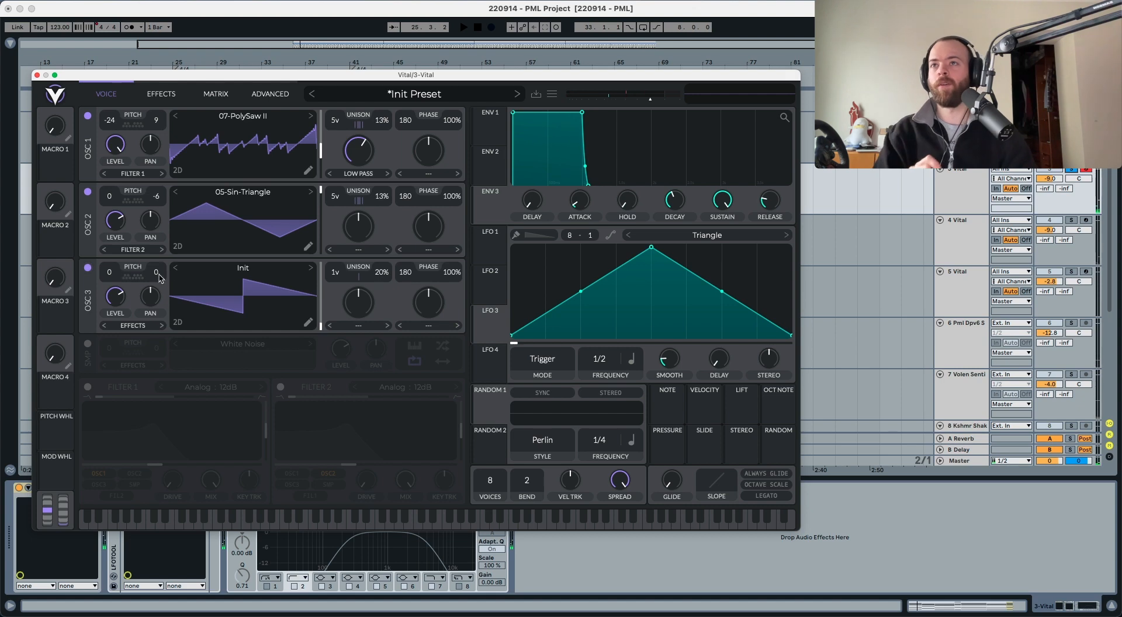
click(237, 269)
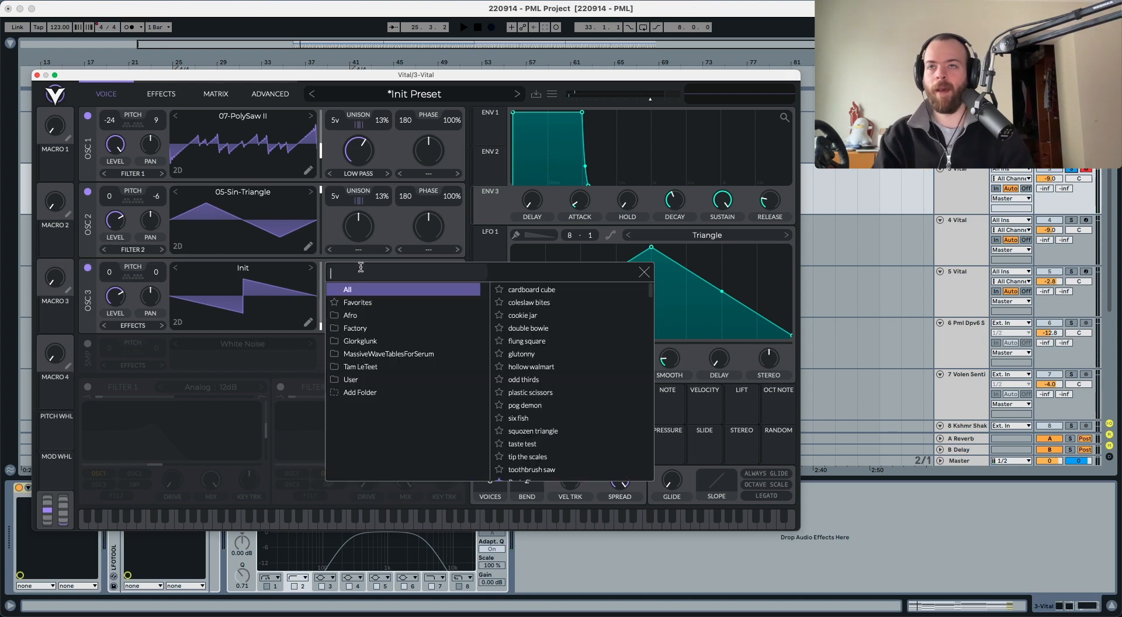
text(rough)
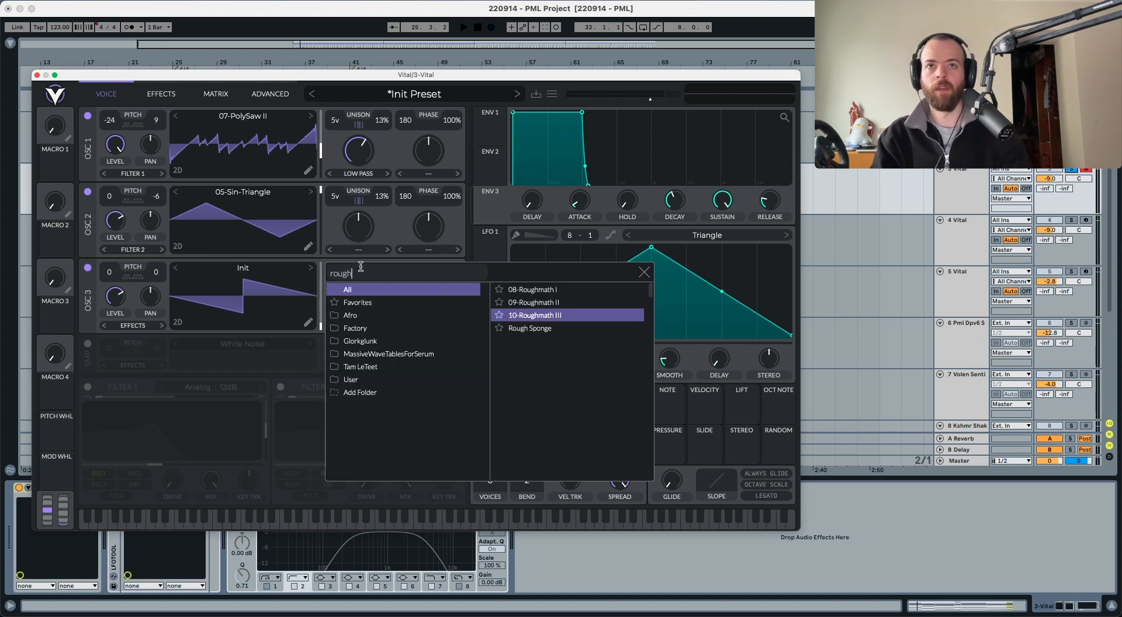
click(558, 328)
click(560, 317)
click(644, 272)
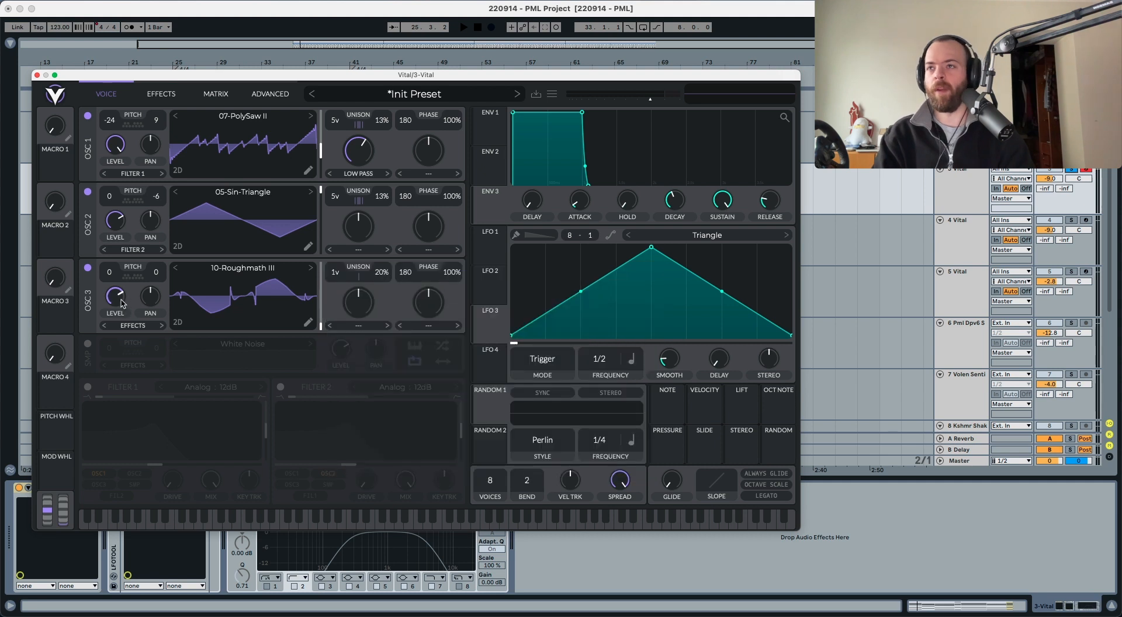
Step: Raise oscillator 3's level to maximum and transpose it to -24 semitones while listening
key(space)
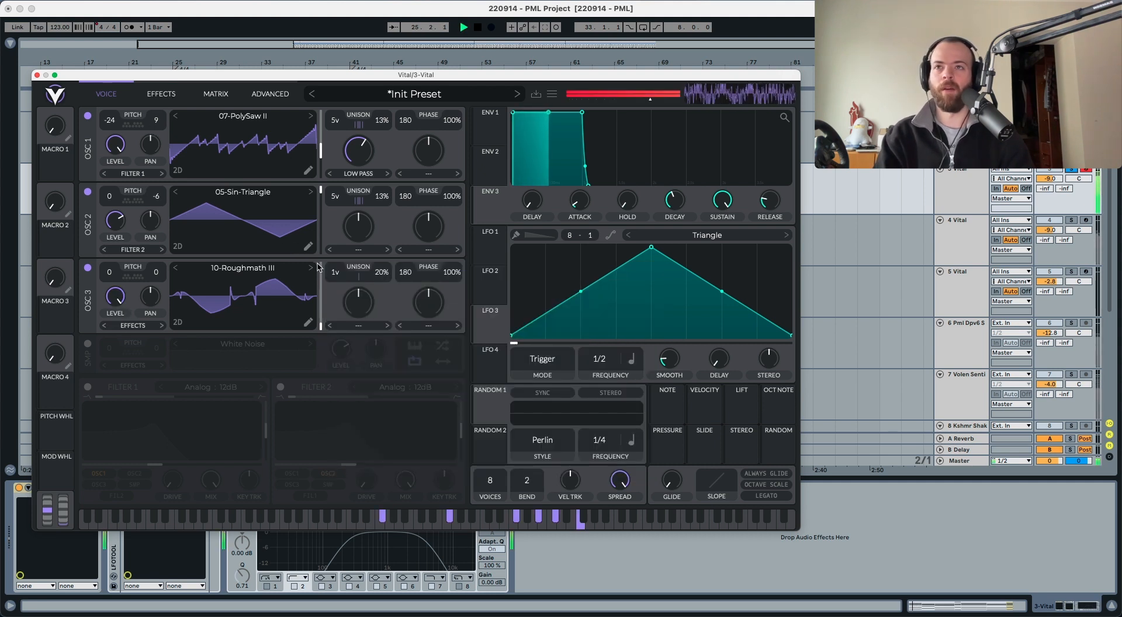
key(space)
drag(109, 271, 104, 347)
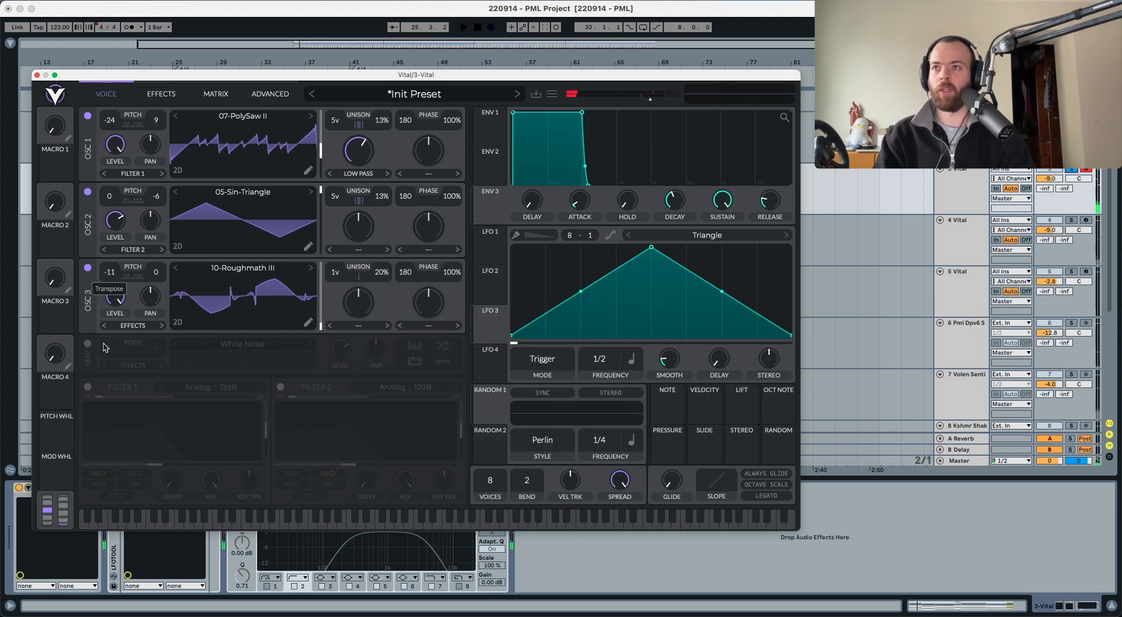
key(space)
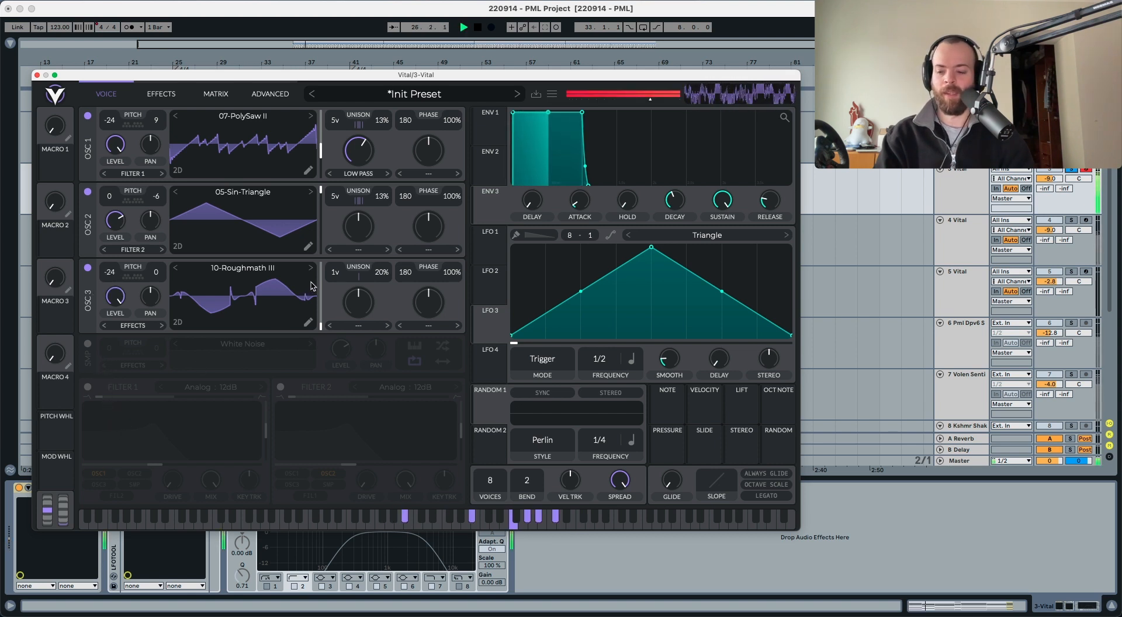
key(space)
Step: Set oscillator 3's unison to 5 voices with 13% detune, playing the part to check the sound
drag(332, 277, 334, 269)
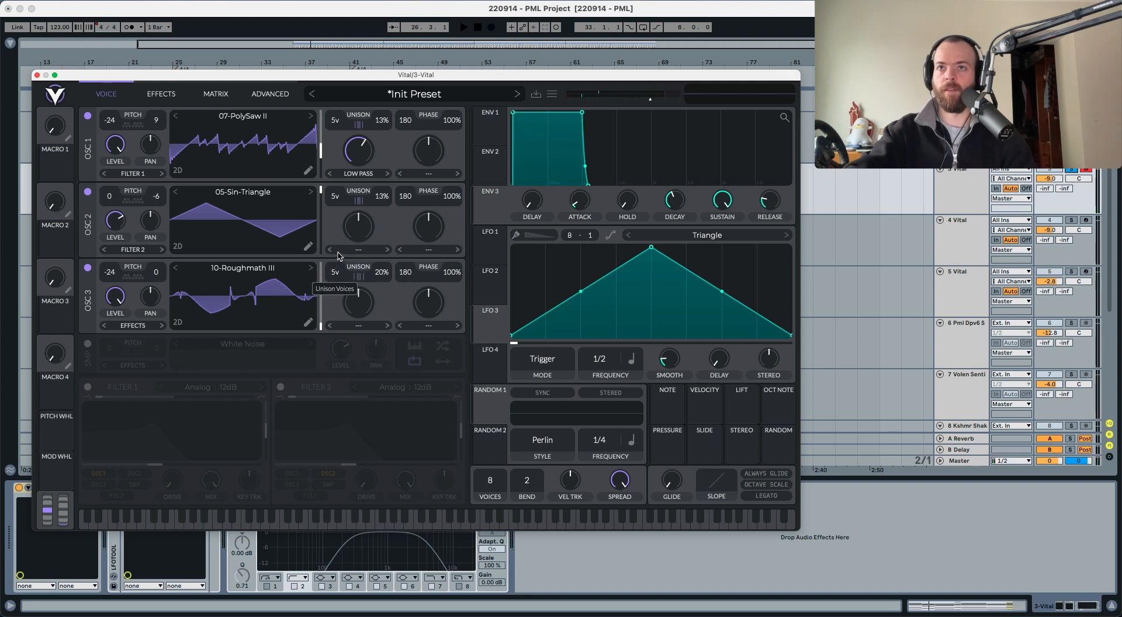
key(space)
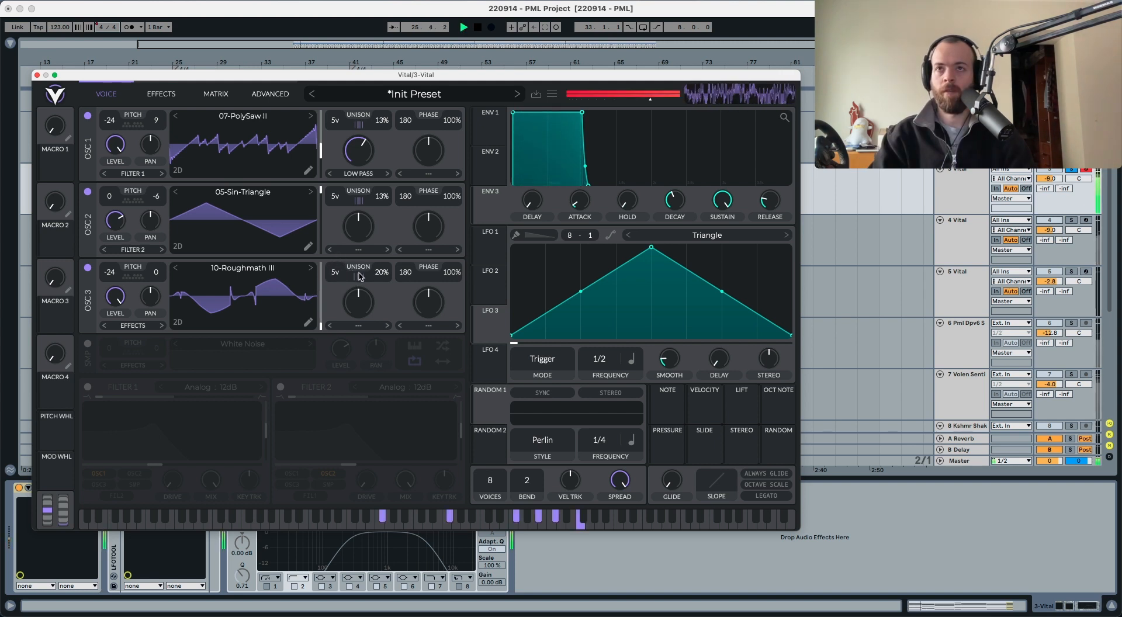
key(space)
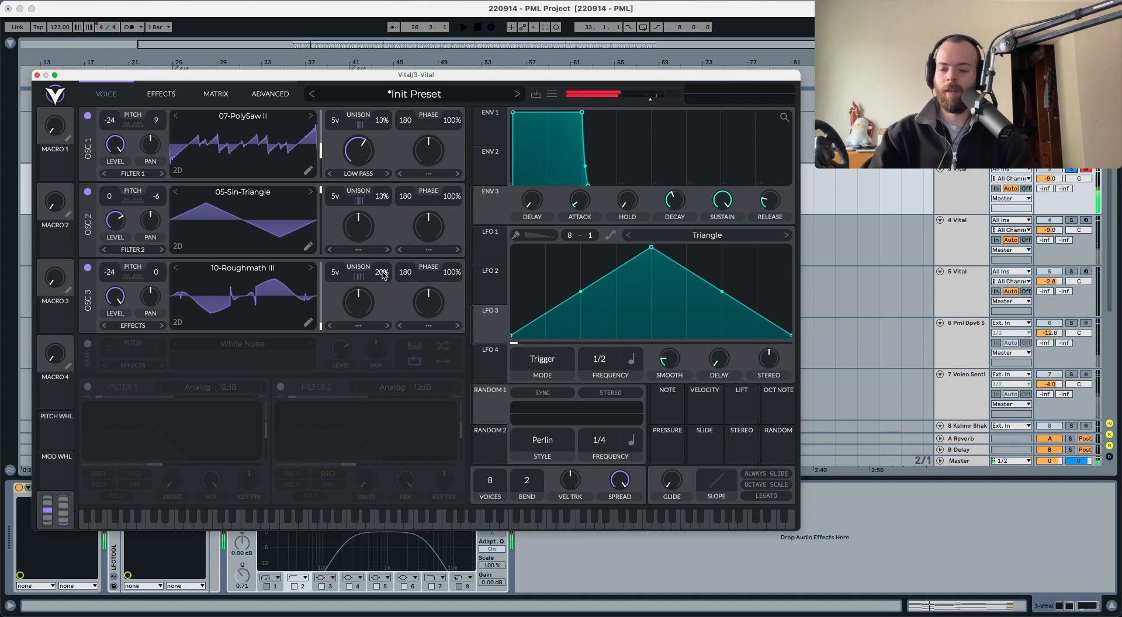
drag(383, 275, 382, 283)
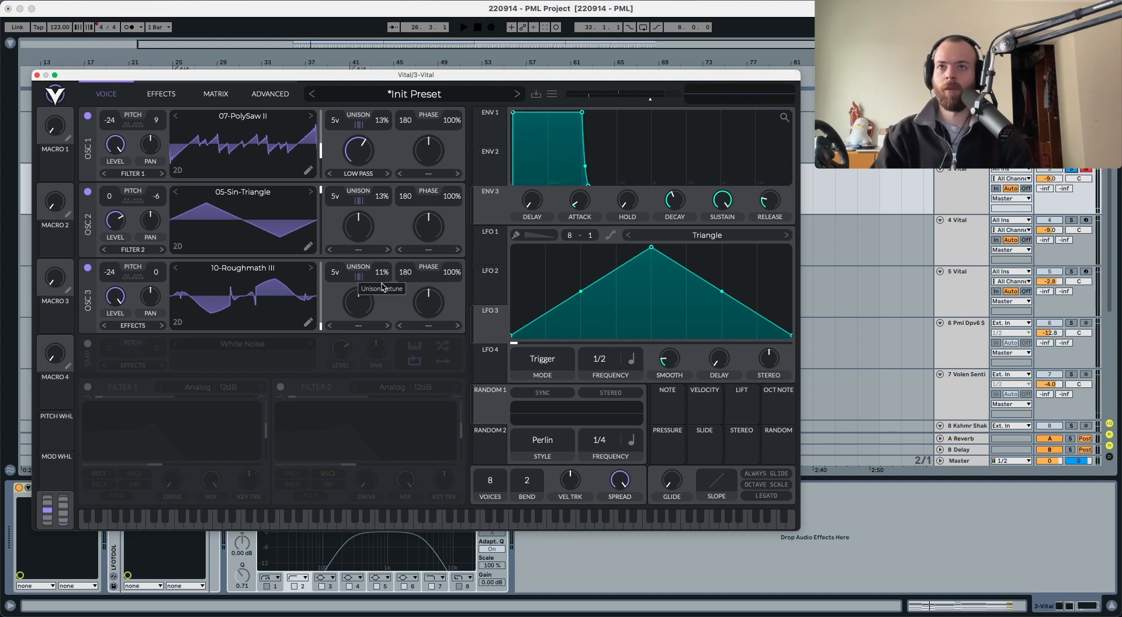
key(space)
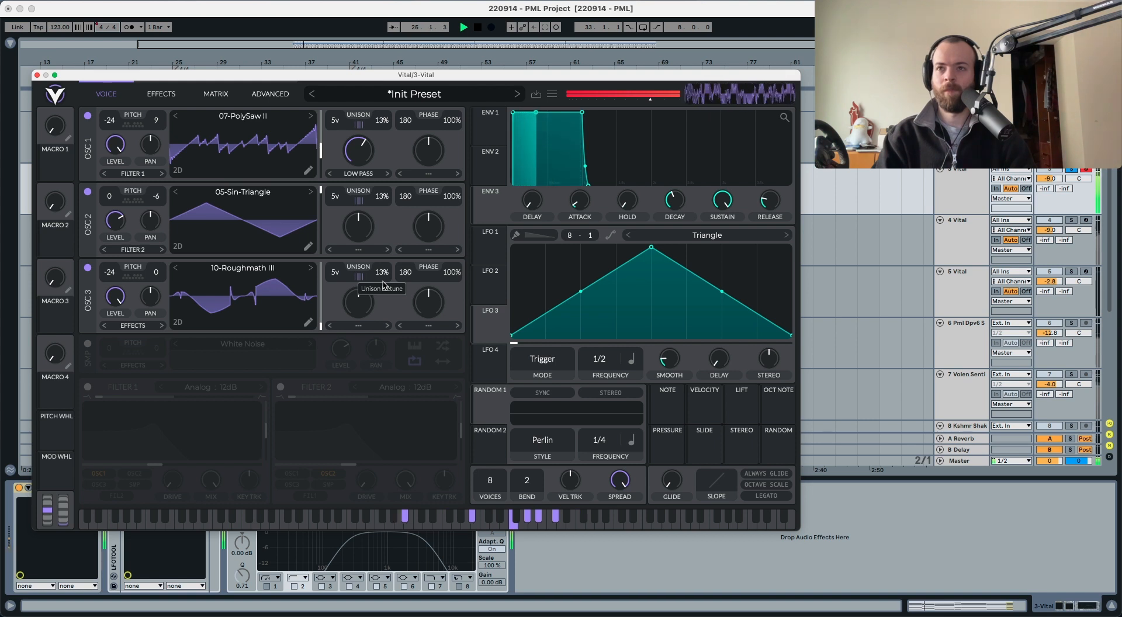
key(space)
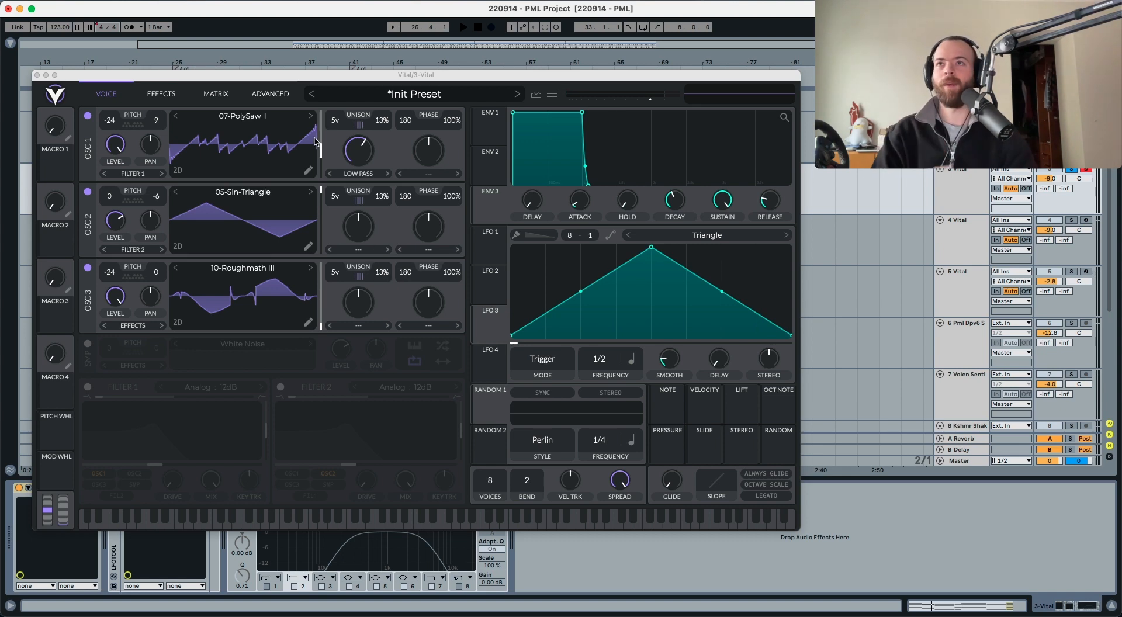
Step: Set the unison detune range of all three oscillators to 1 in the advanced settings and play the result
click(260, 97)
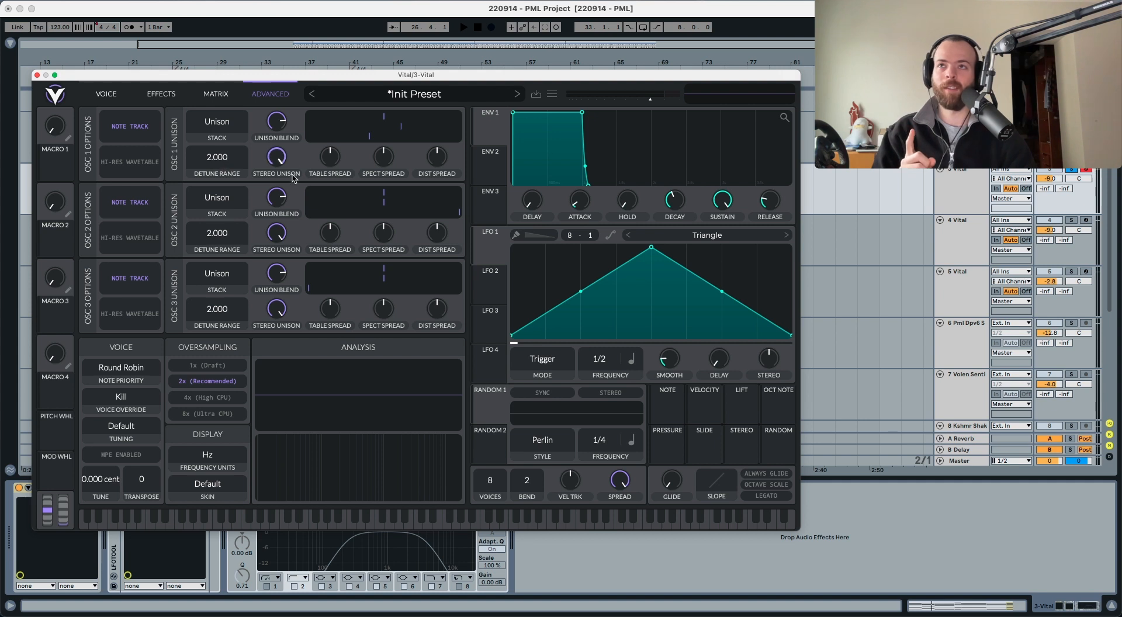
right_click(223, 164)
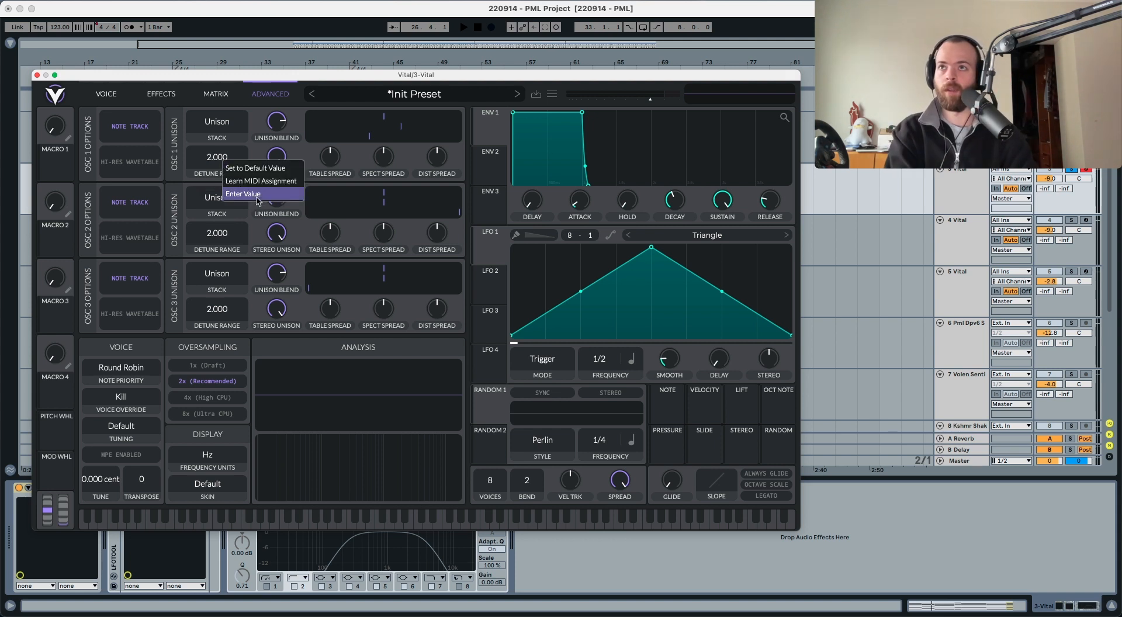
click(258, 202)
text(1)
right_click(244, 238)
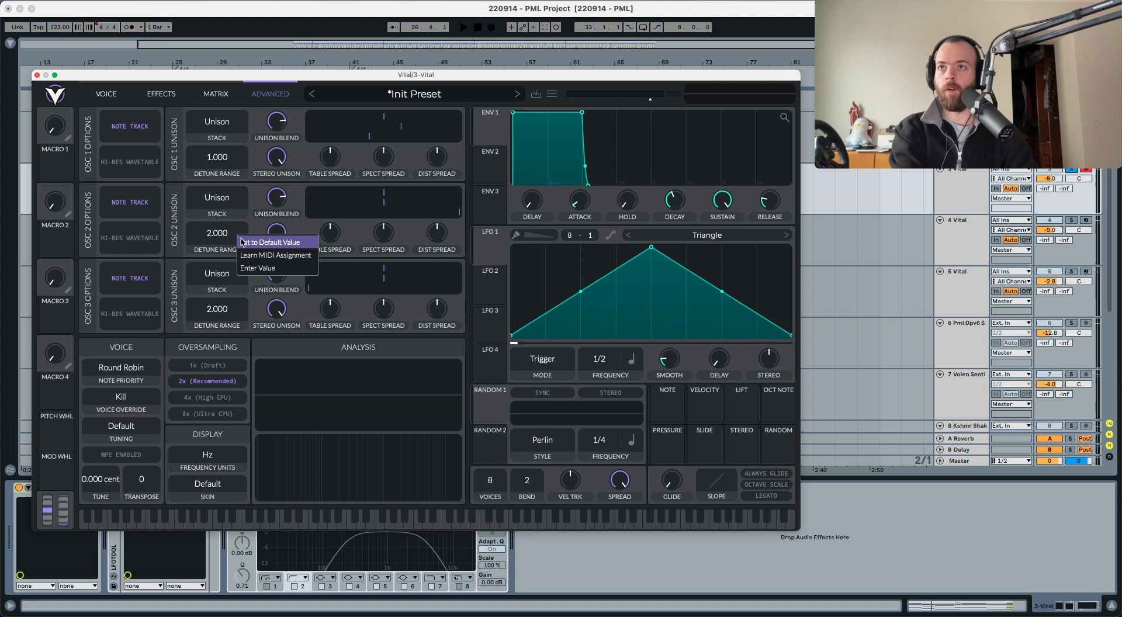
click(252, 270)
text(1)
right_click(218, 304)
click(239, 338)
text(2)
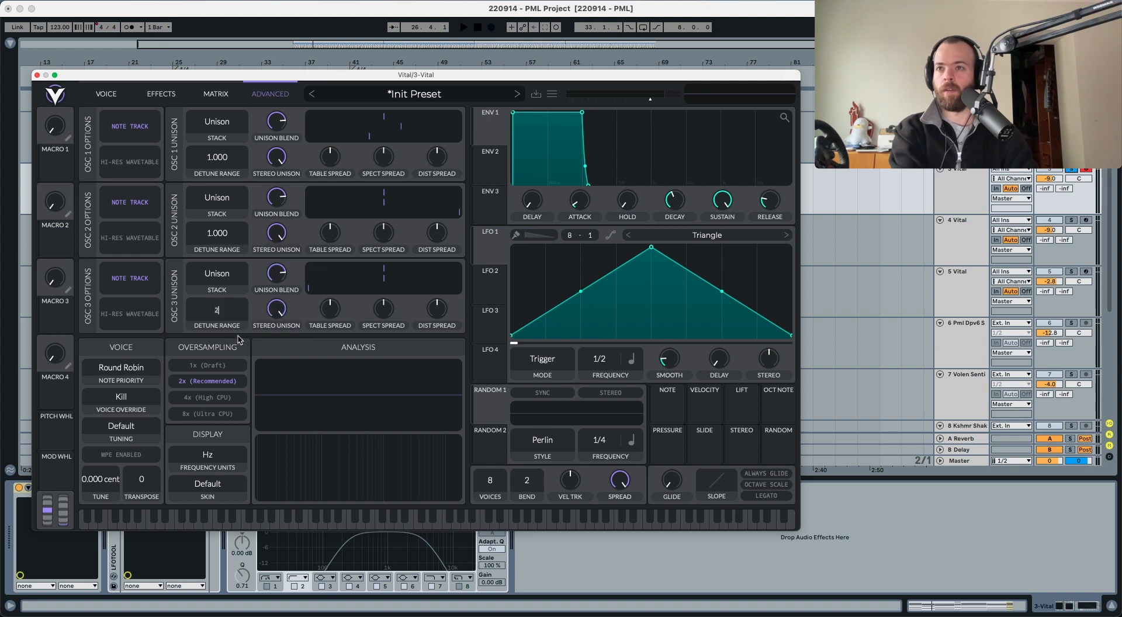
key(space)
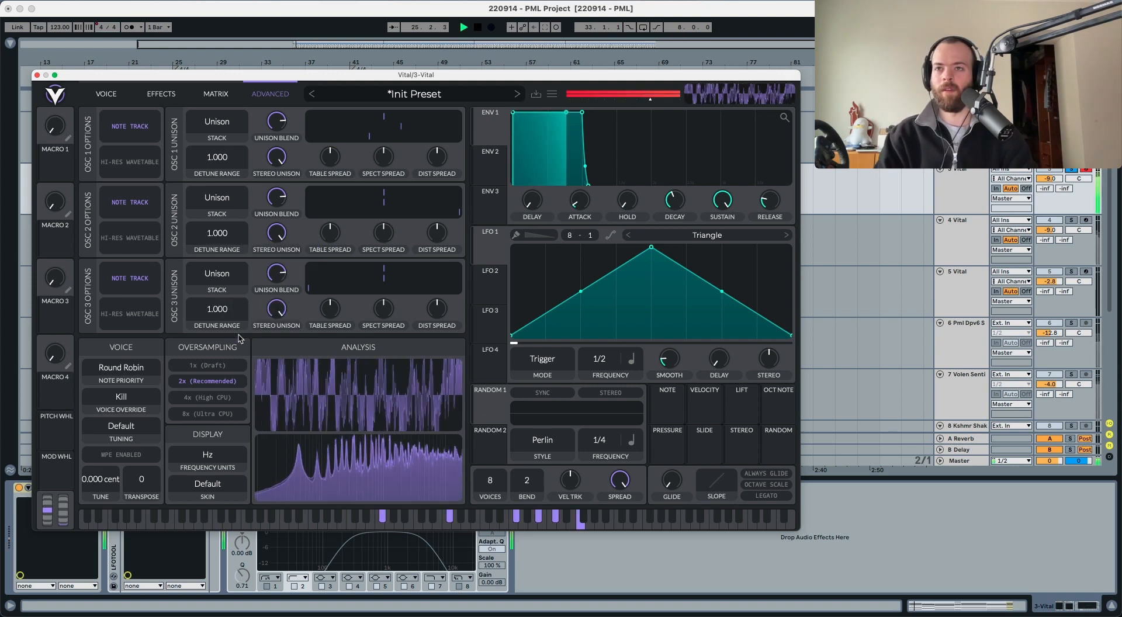
key(space)
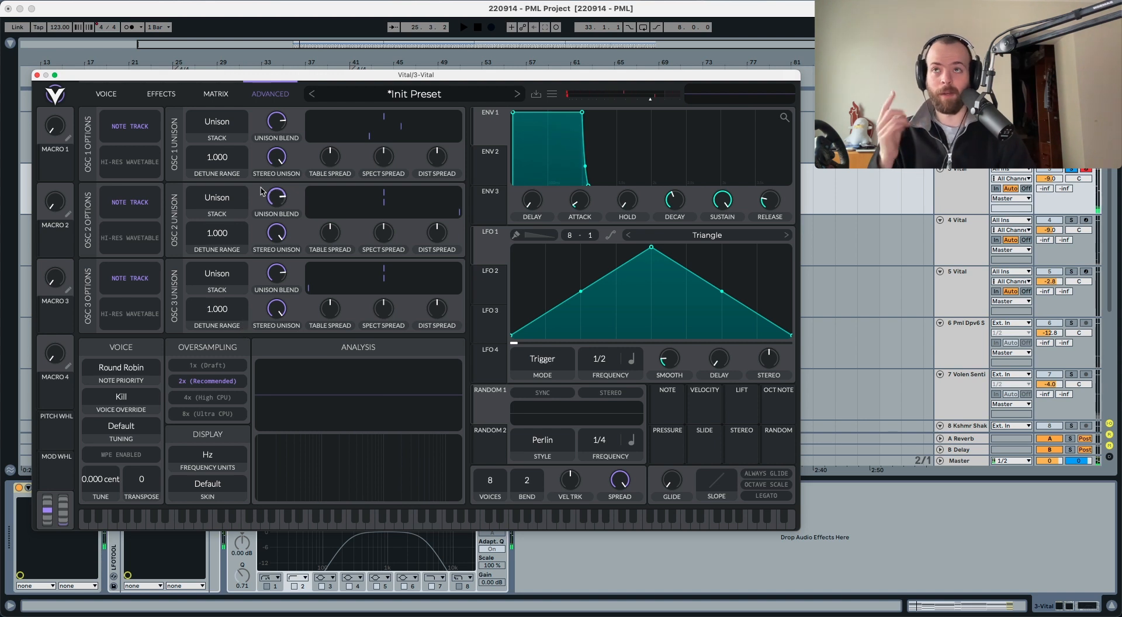
Step: Reduce the stereo unison of oscillators 1 and 2 to slightly above half and oscillator 3 to about two thirds while listening
drag(272, 164, 272, 197)
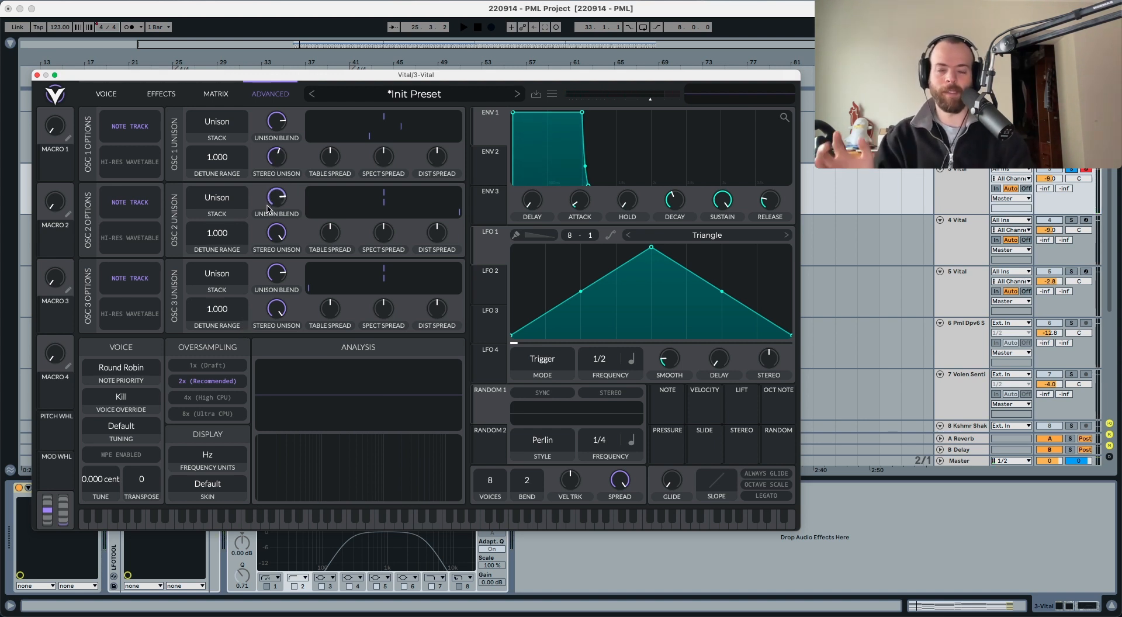
key(space)
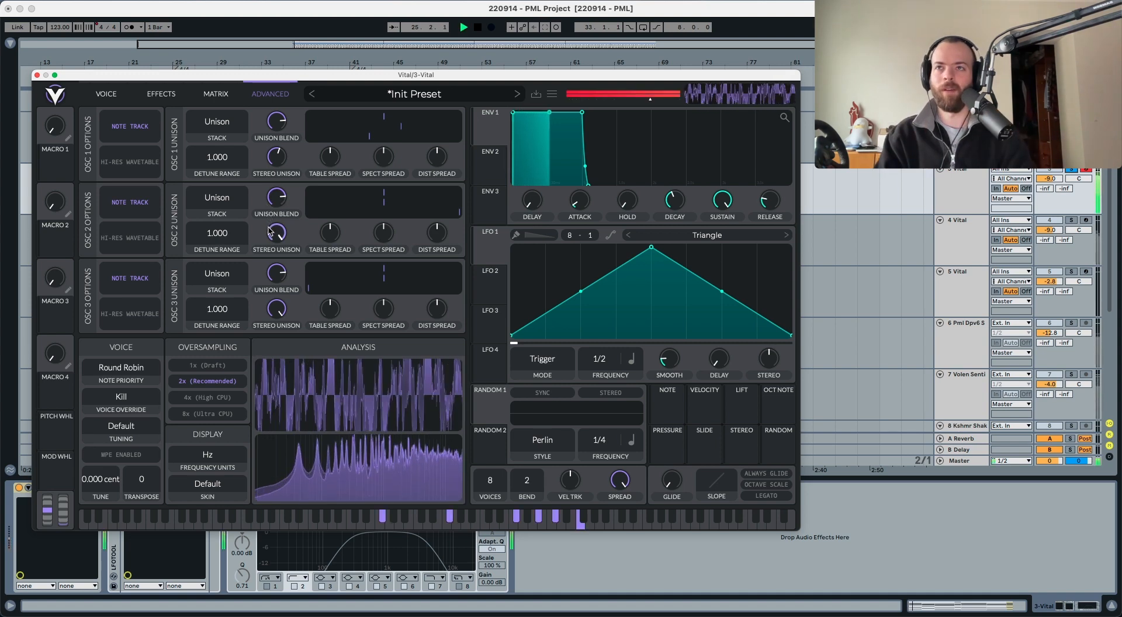
key(space)
drag(275, 234, 270, 262)
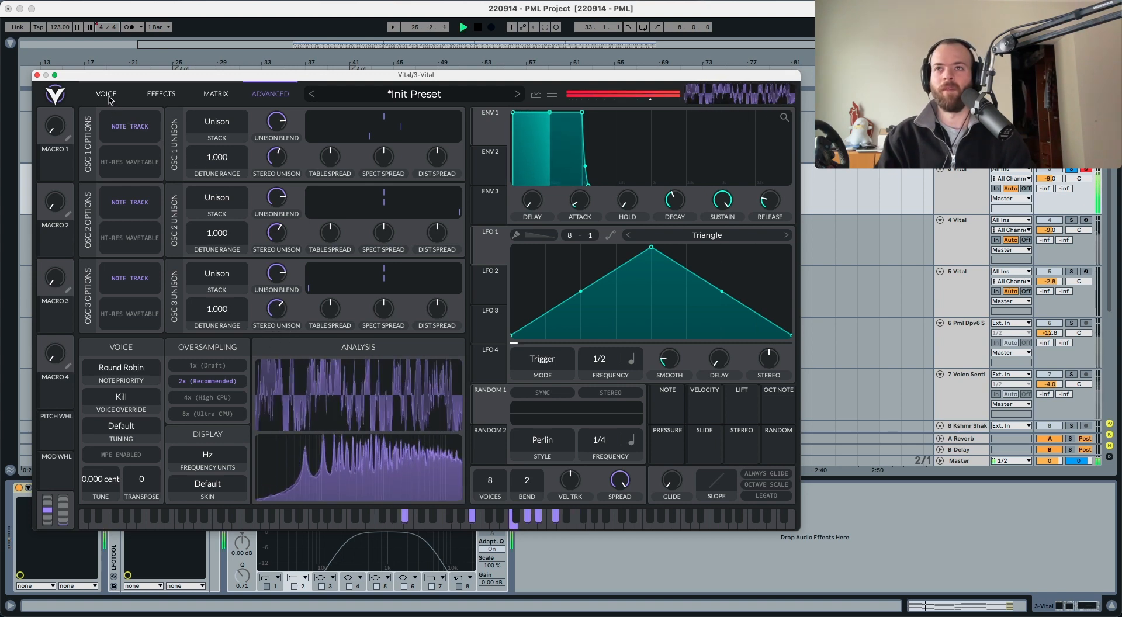
click(111, 98)
key(space)
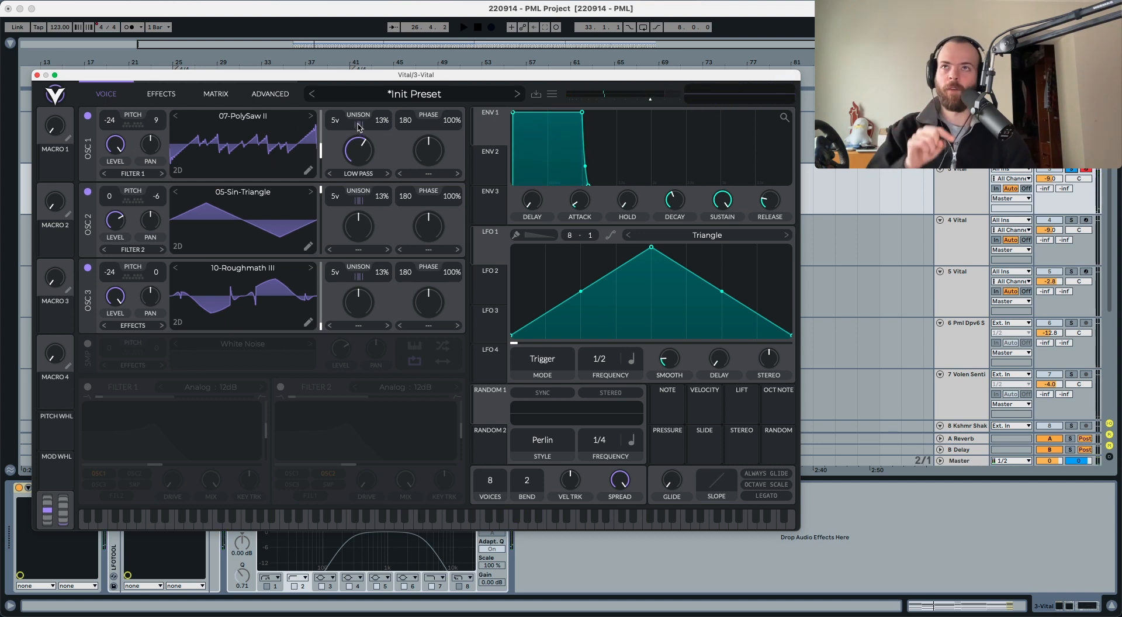
Step: Lower oscillator 1's unison detune power to about -0.927 and listen to the chords
mouse_move(360, 128)
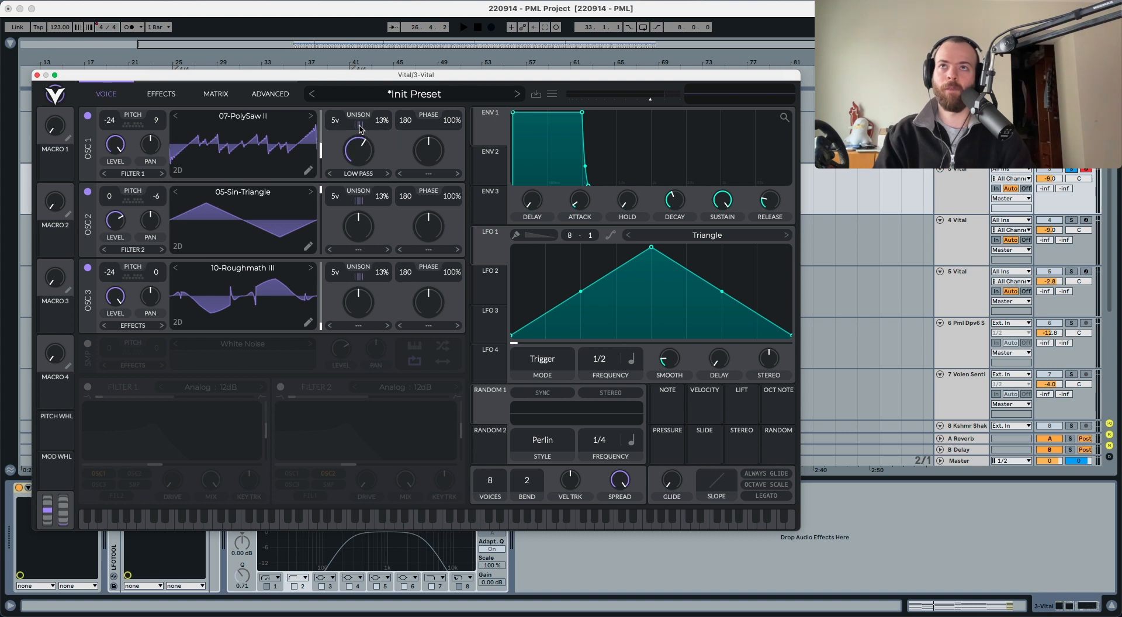
drag(360, 128, 359, 162)
key(space)
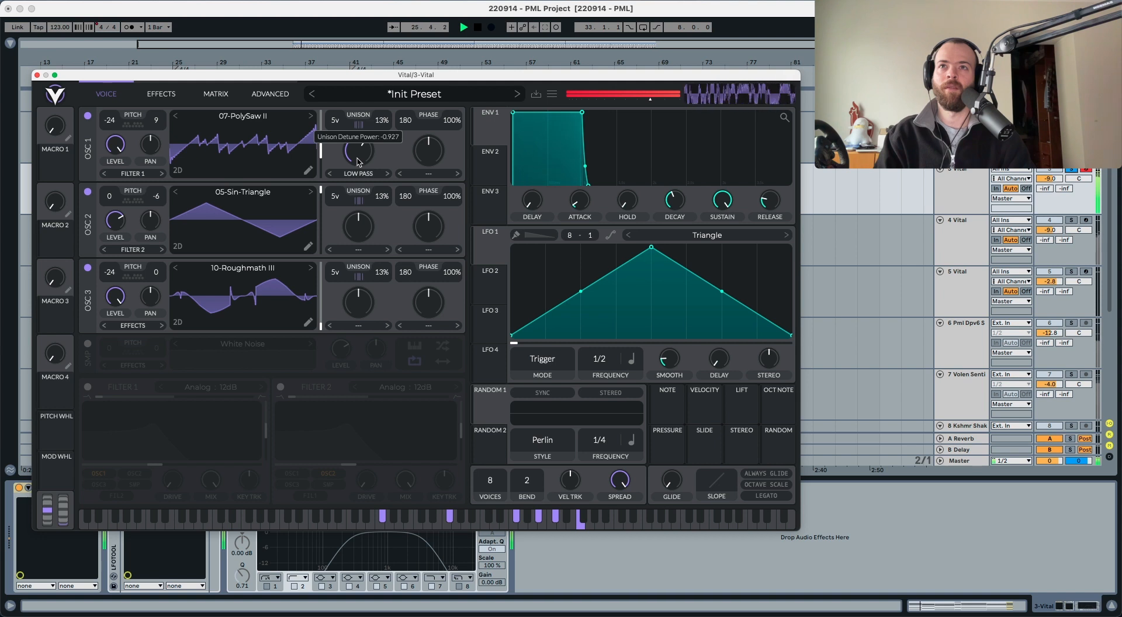
key(space)
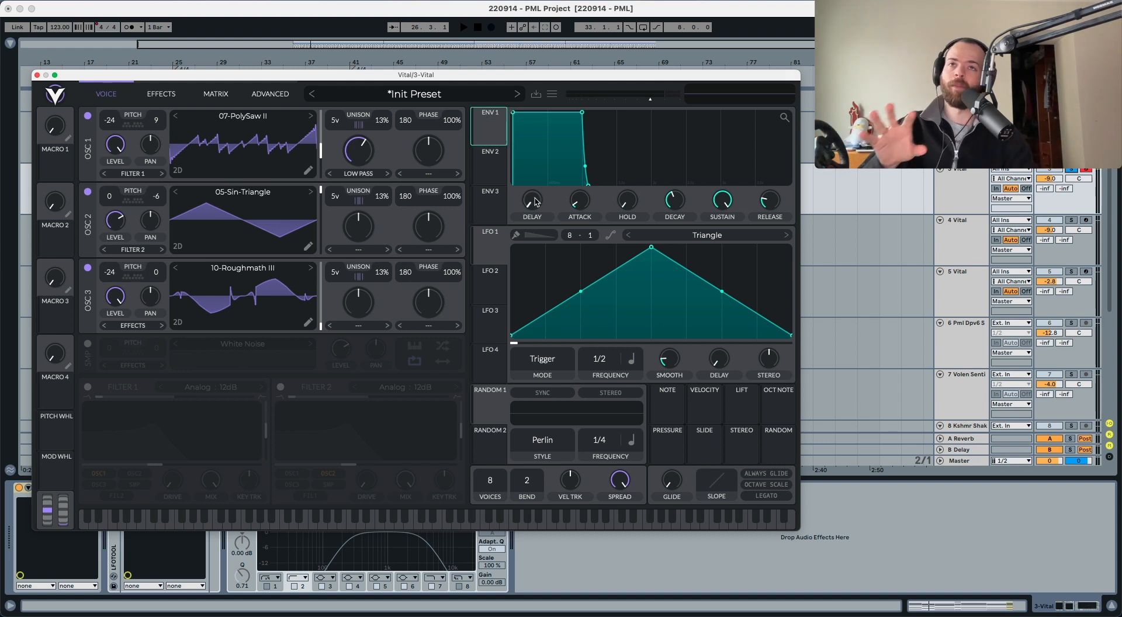
Step: Lengthen envelope 1's attack and slightly lengthen its release, auditioning the pad after each change
drag(579, 200, 579, 173)
key(space)
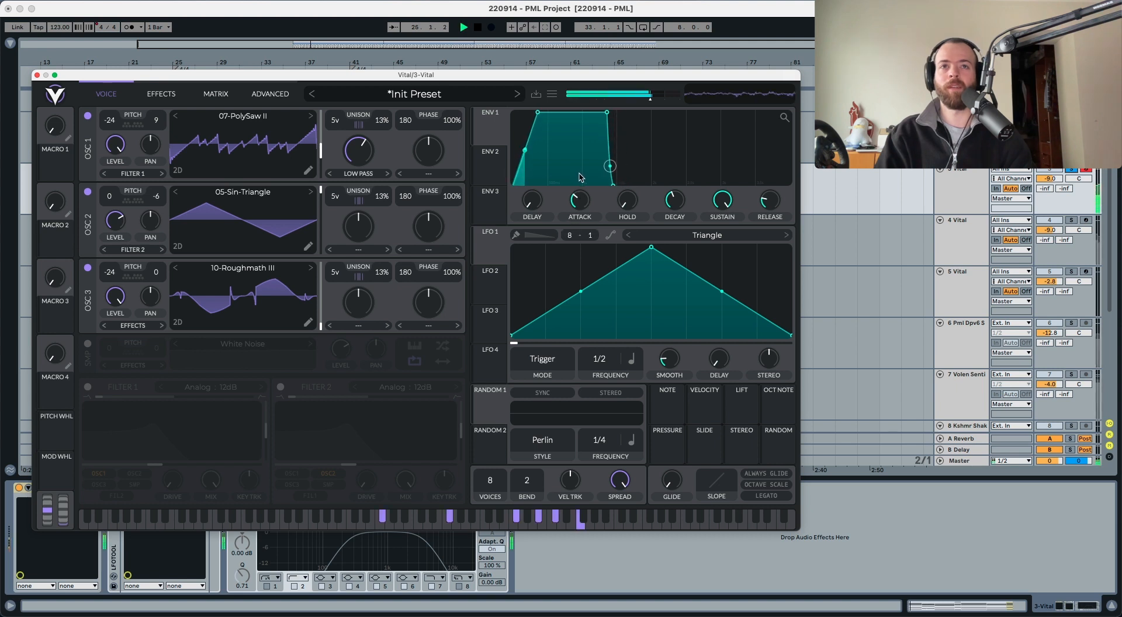
key(space)
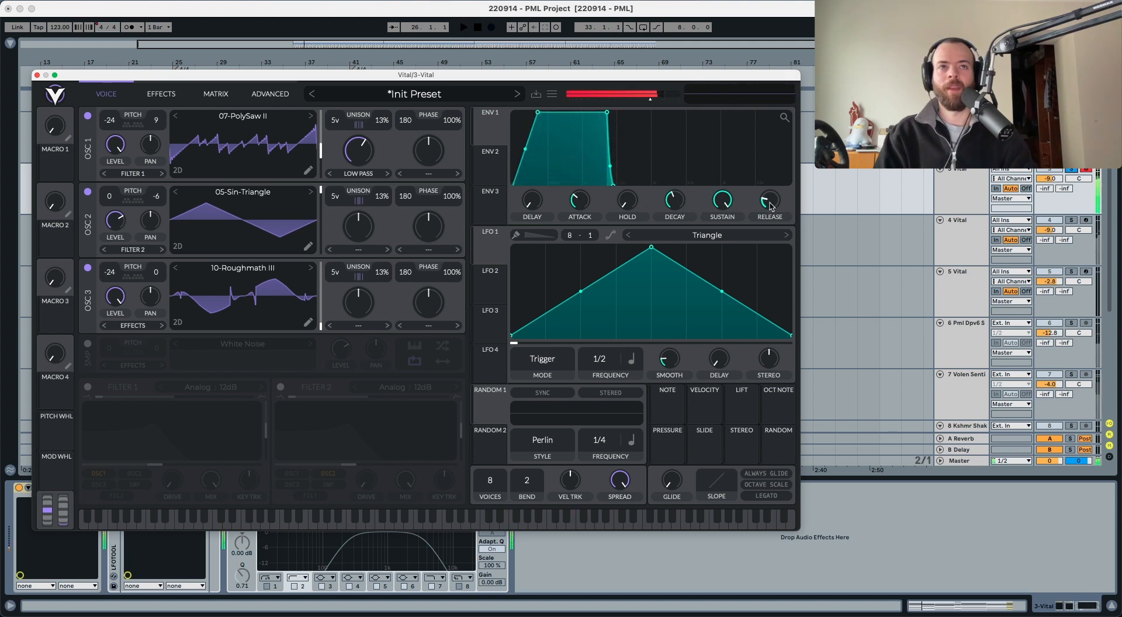
drag(770, 206, 773, 202)
key(space)
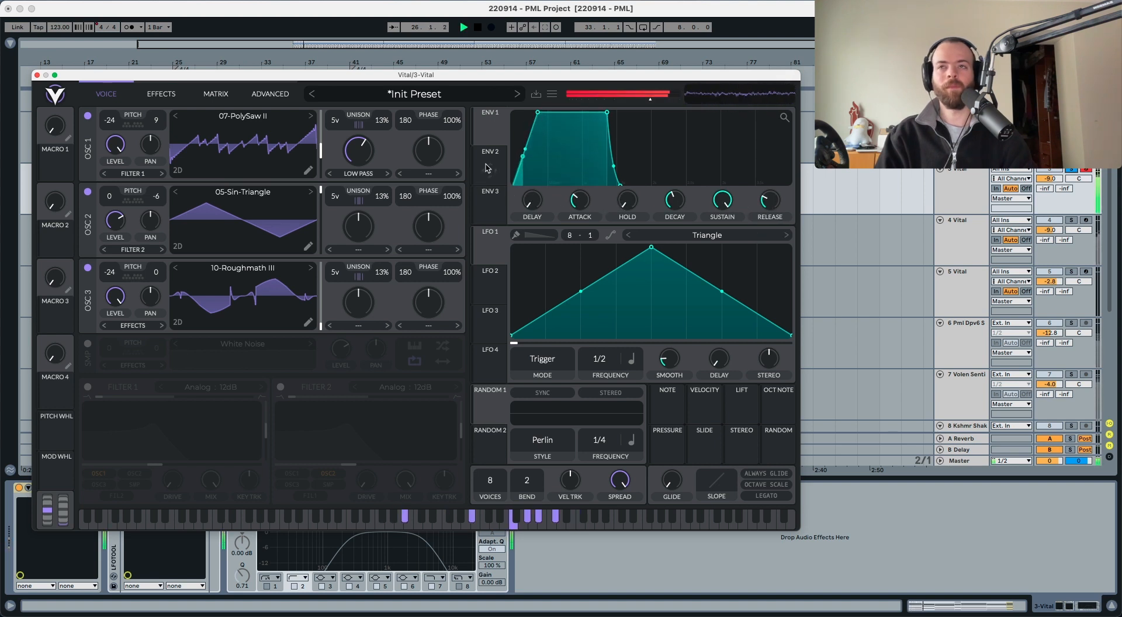
key(space)
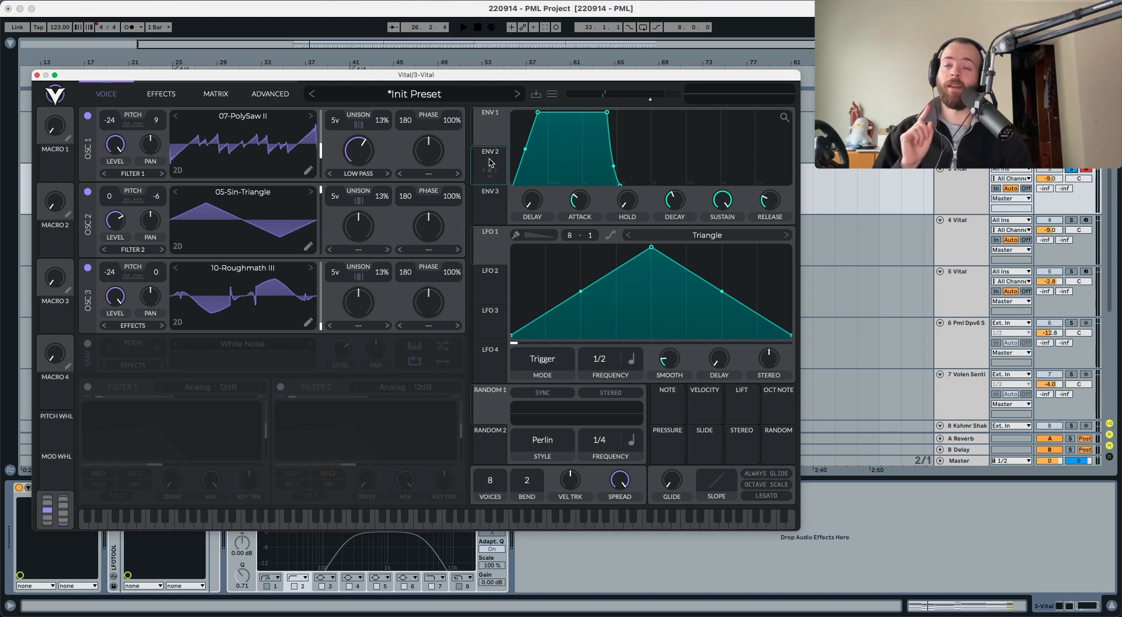
Step: Shape envelope 2 with a longer attack, a slightly longer decay and zero sustain
click(491, 164)
drag(562, 207, 576, 178)
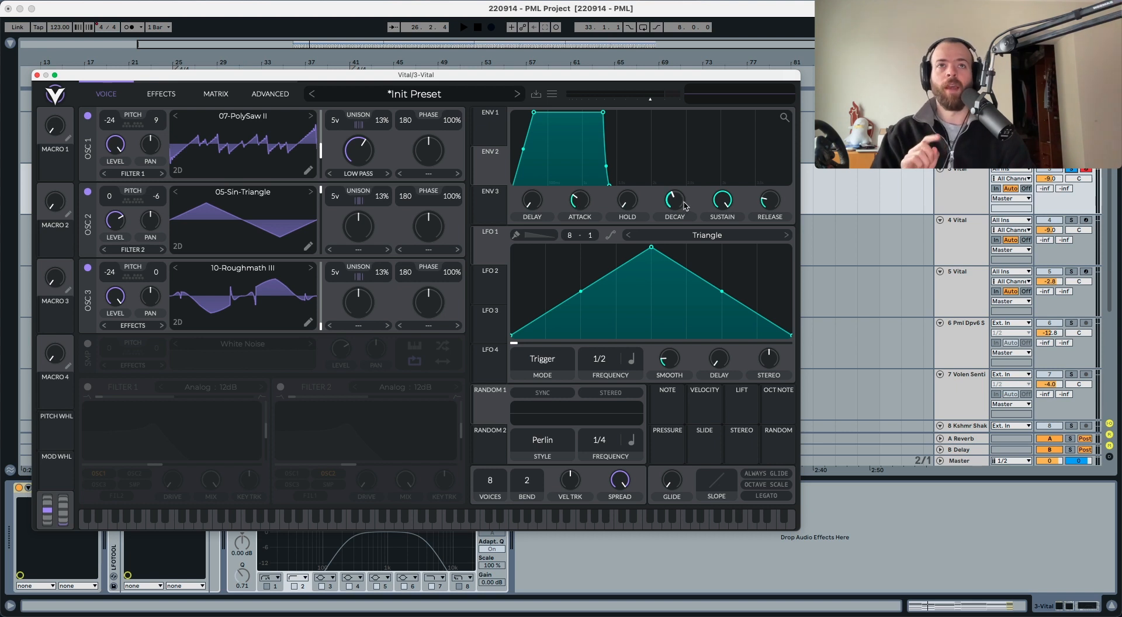
drag(678, 204, 712, 316)
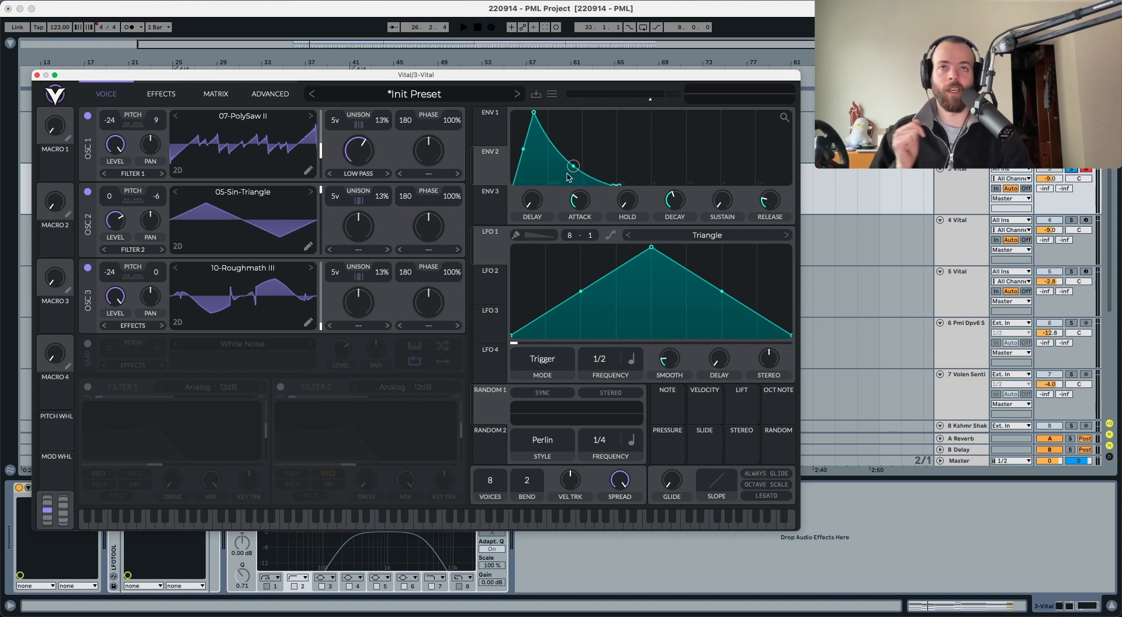
Step: Straighten envelope 2's decay curve and set oscillator 1's distortion to FM from Osc 2 with the base amount at minimum
drag(576, 170, 580, 144)
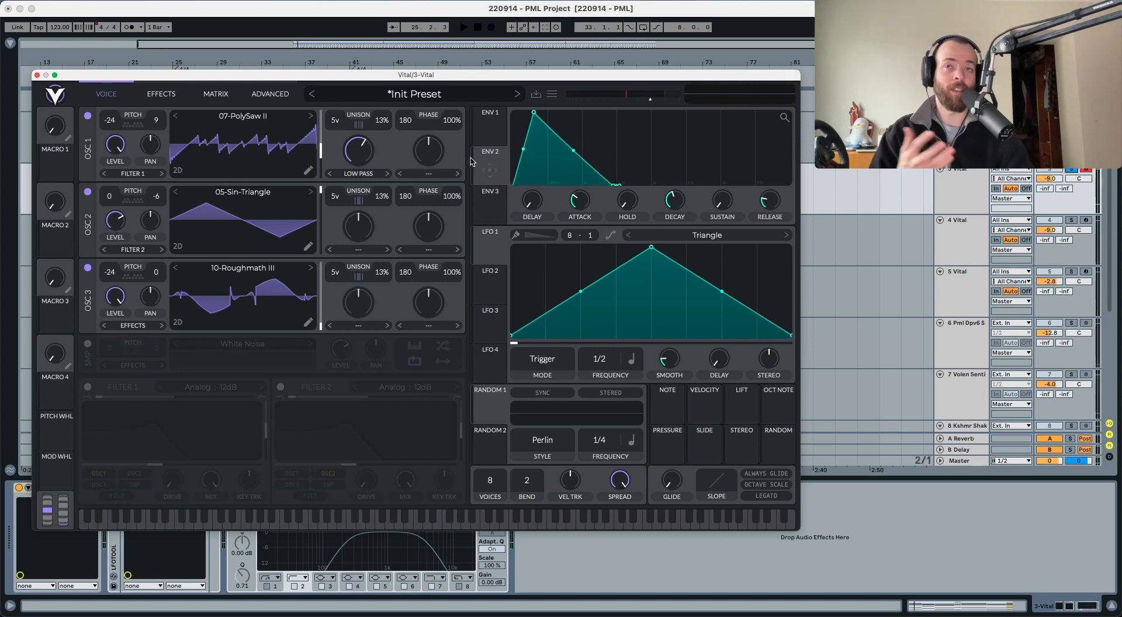
drag(433, 153, 426, 215)
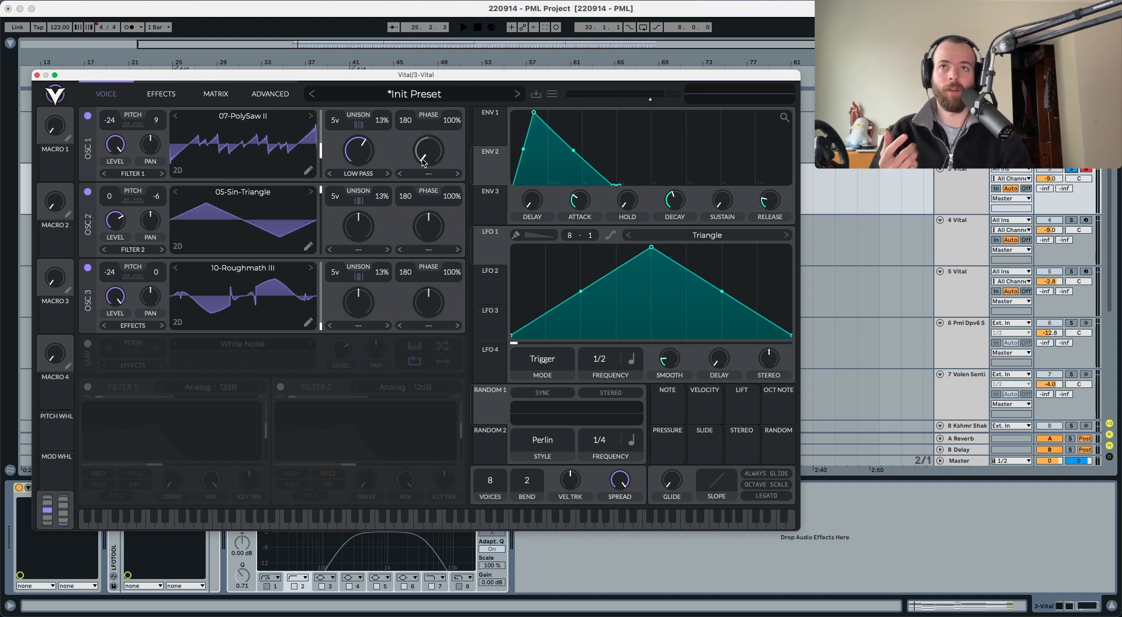
click(439, 175)
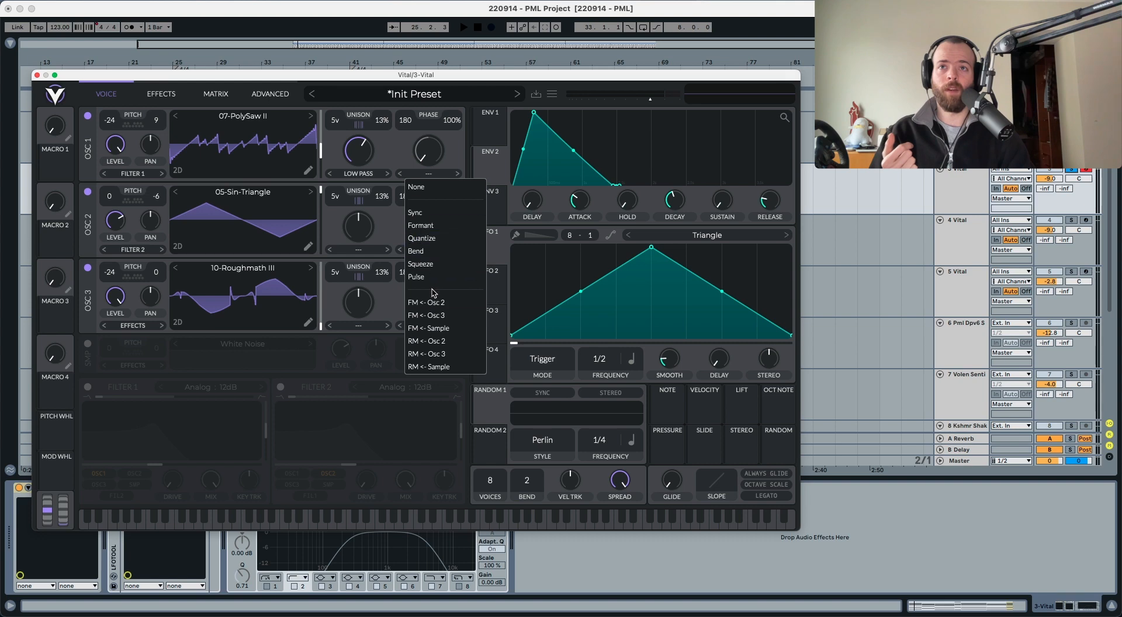
click(448, 301)
Step: Modulate oscillator 1's FM amount with envelope 2 at a depth of about 0.374 and listen to the chords
drag(494, 173, 427, 188)
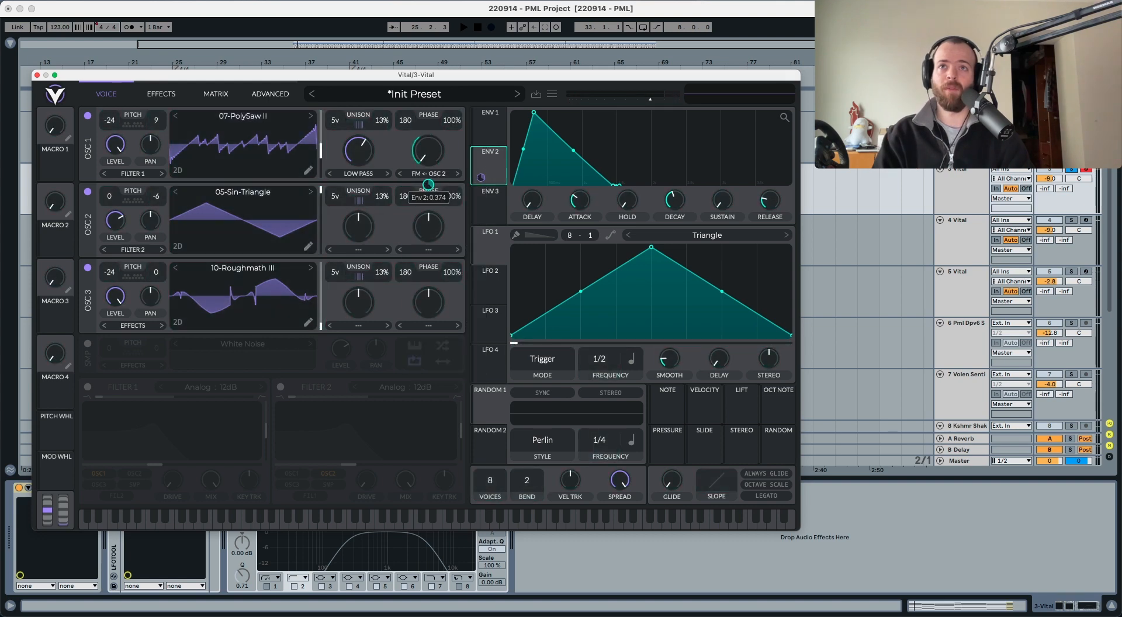
key(space)
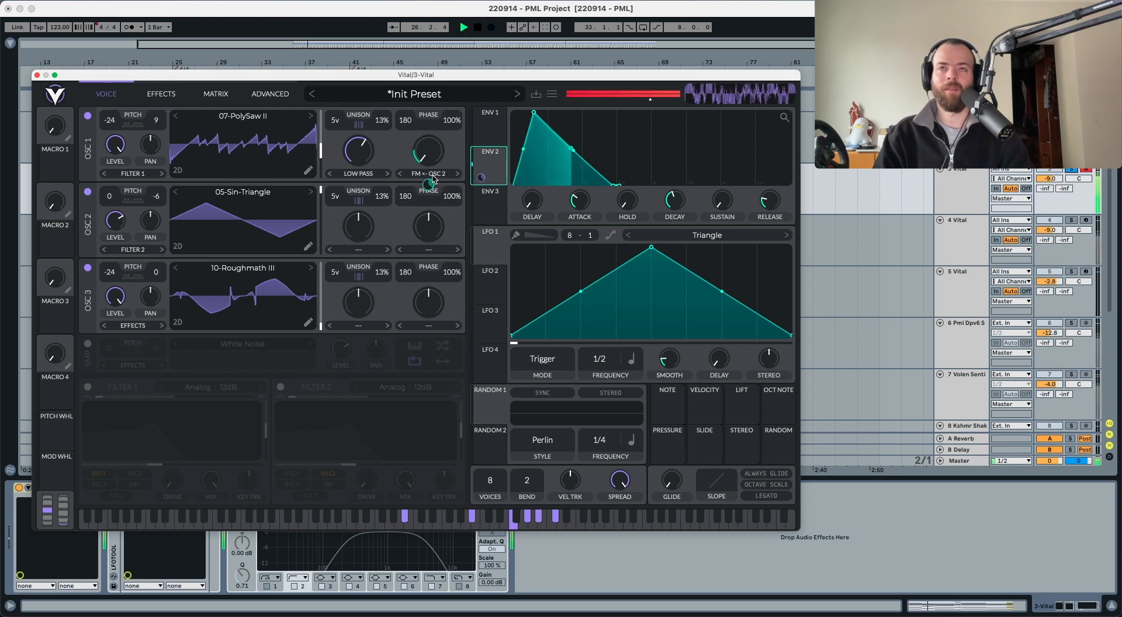
key(space)
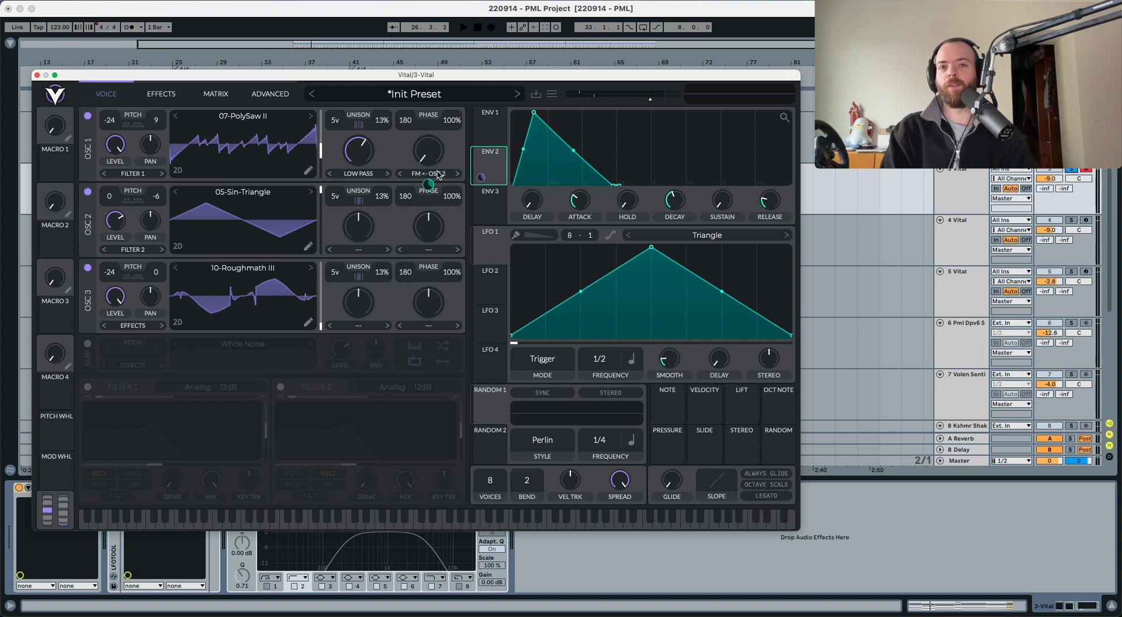
Step: Raise the synth's velocity tracking moderately and audition the chords
drag(573, 493, 574, 482)
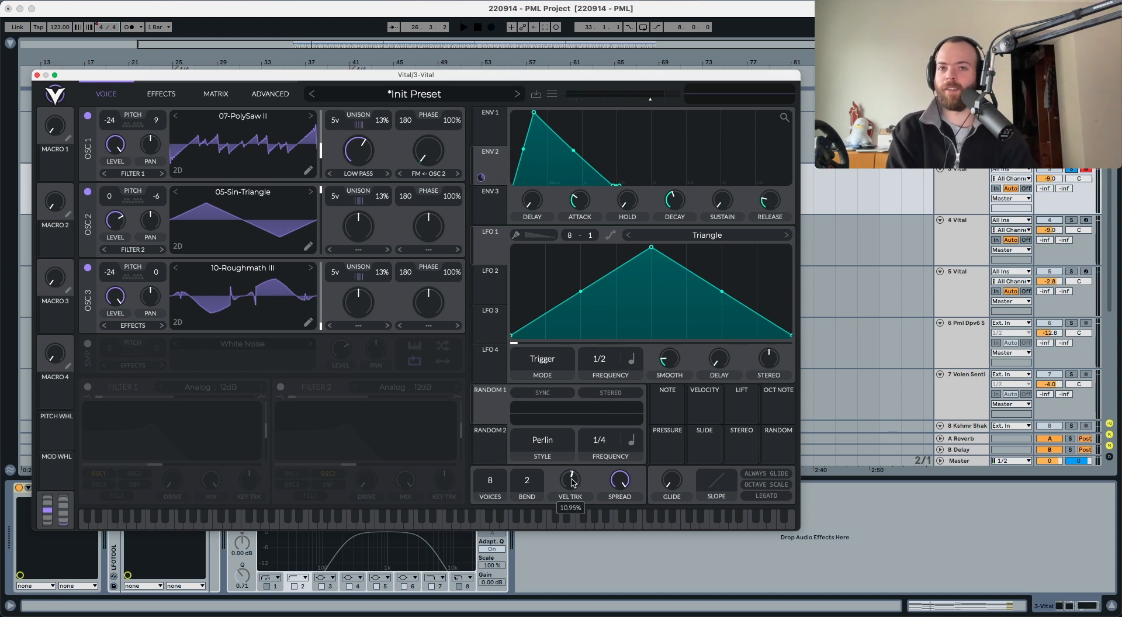
key(space)
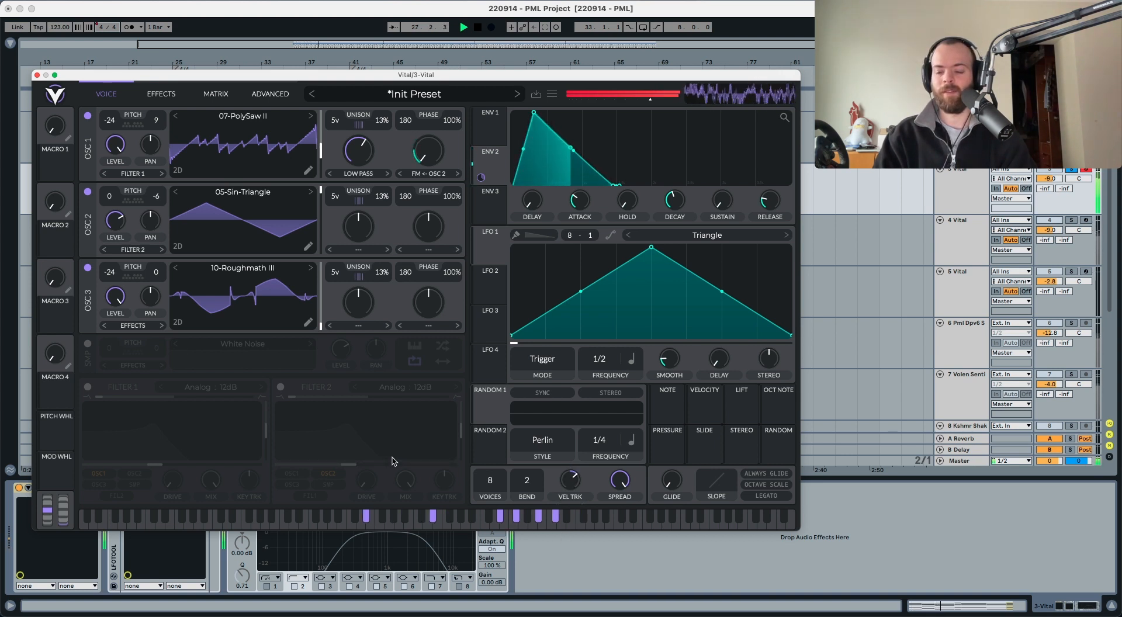
key(space)
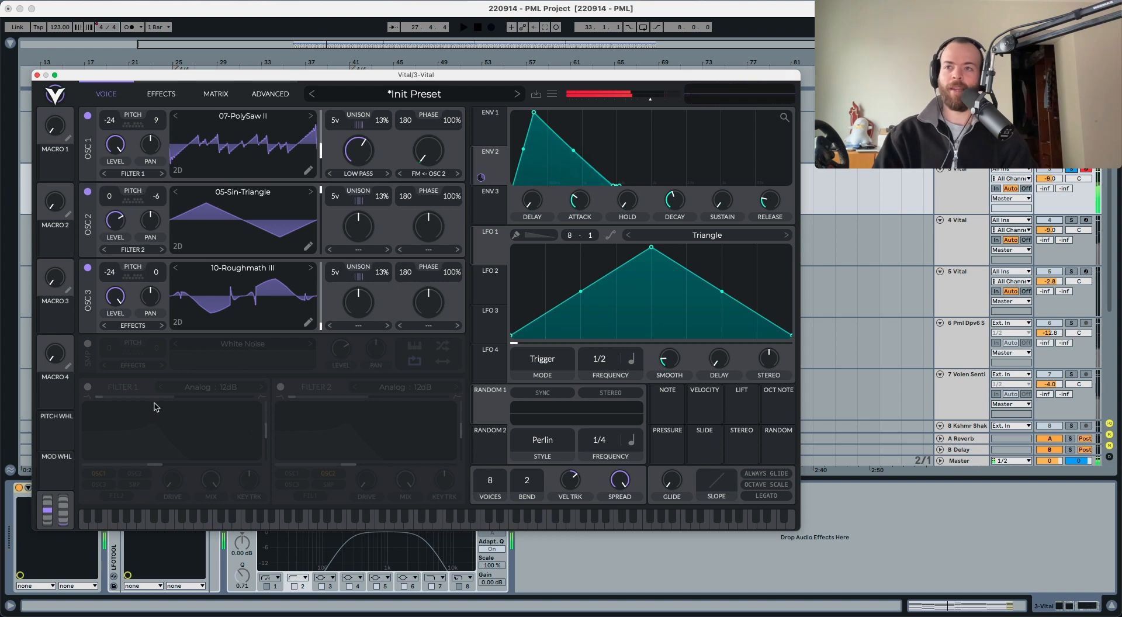
Step: Enable filter 1 with low resonance, a blend of about 1.149 toward high-pass and a cutoff of about 3077 Hz
click(87, 388)
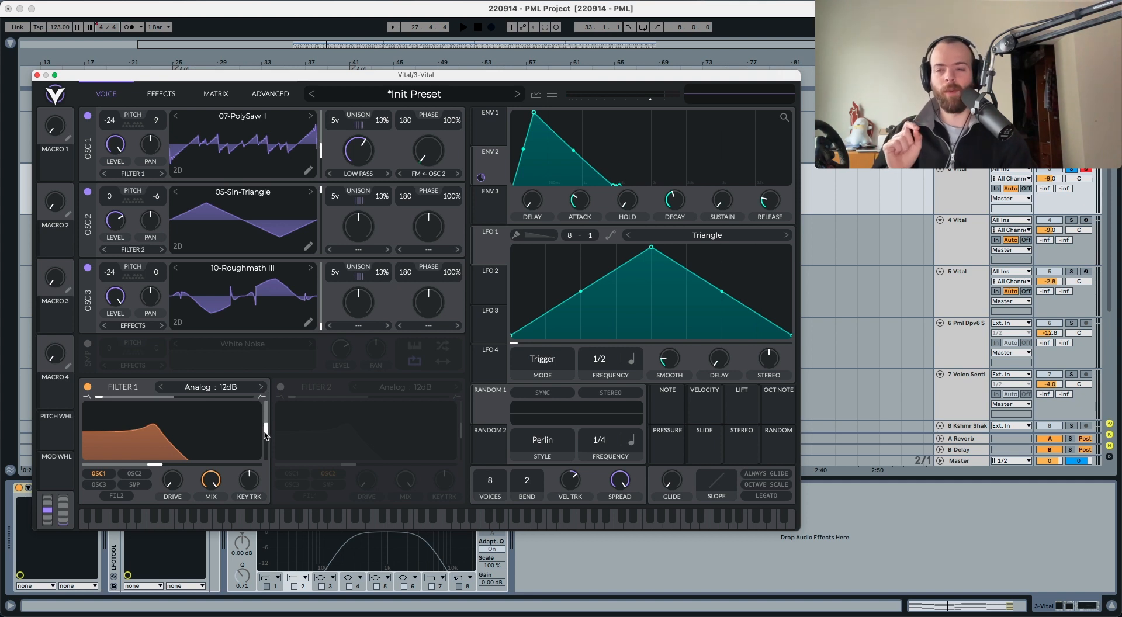
drag(265, 434, 266, 450)
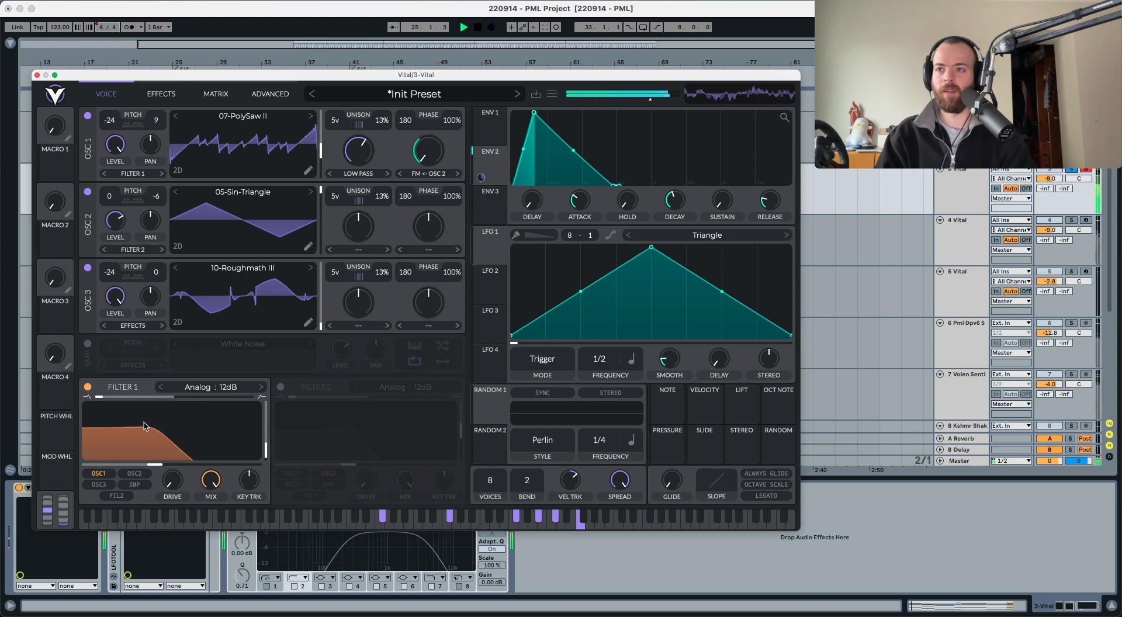
drag(100, 398, 195, 400)
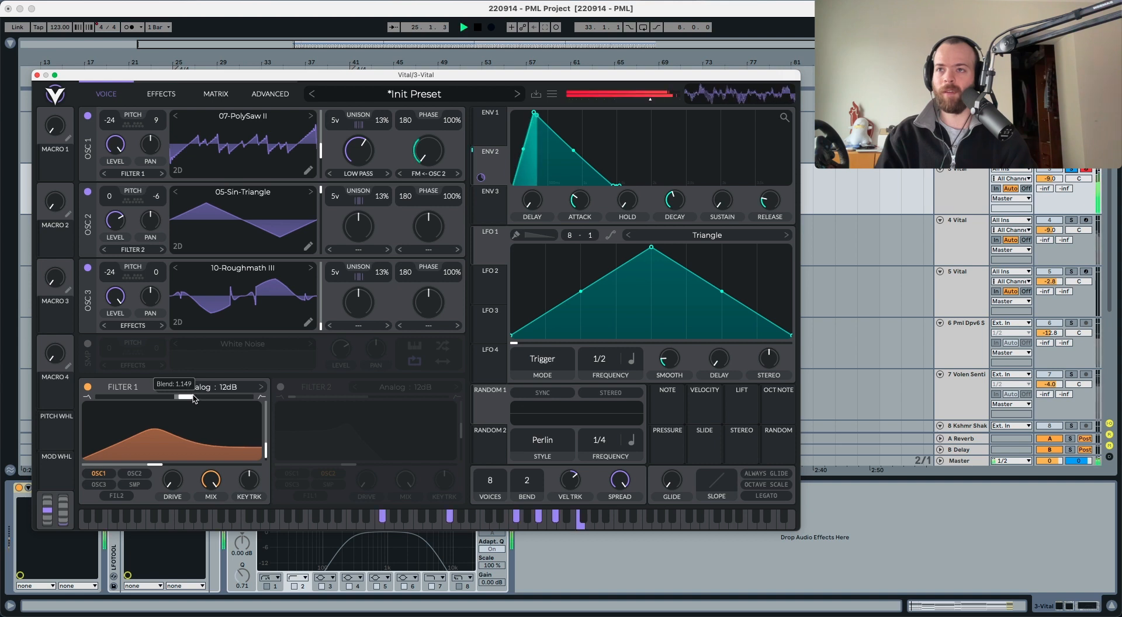
drag(154, 465, 216, 465)
key(space)
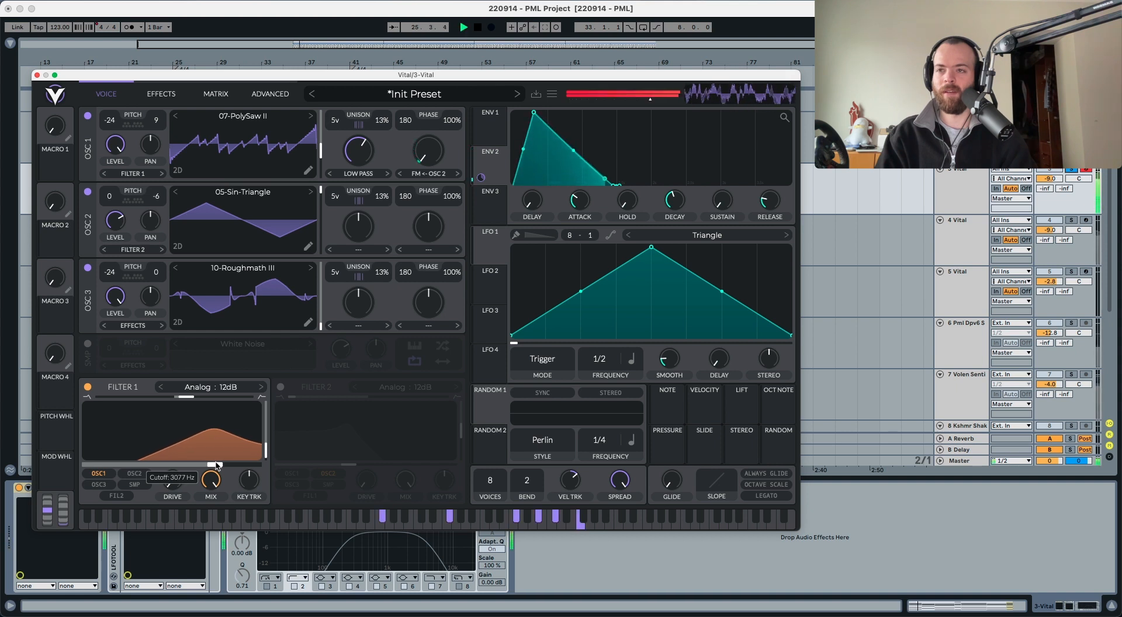
key(space)
Step: Route oscillators 2 and 3 into filter 1 alongside oscillator 1 and start playback
click(132, 474)
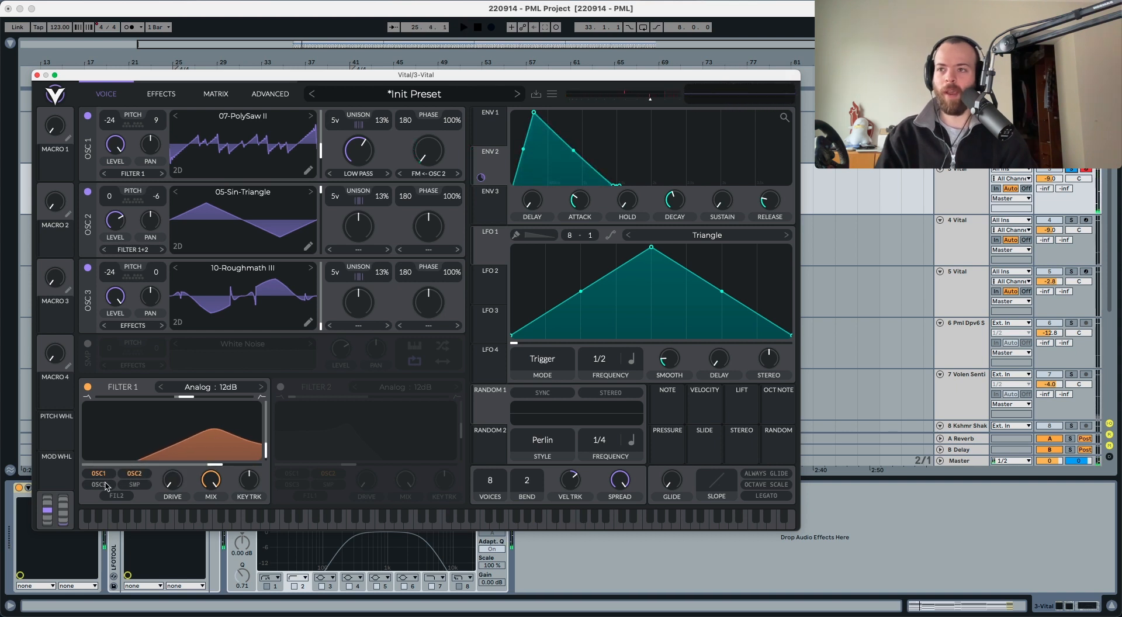
click(98, 484)
key(space)
Step: Raise filter 1's key tracking to maximum and add slight drive while listening to the chords
drag(247, 485, 247, 475)
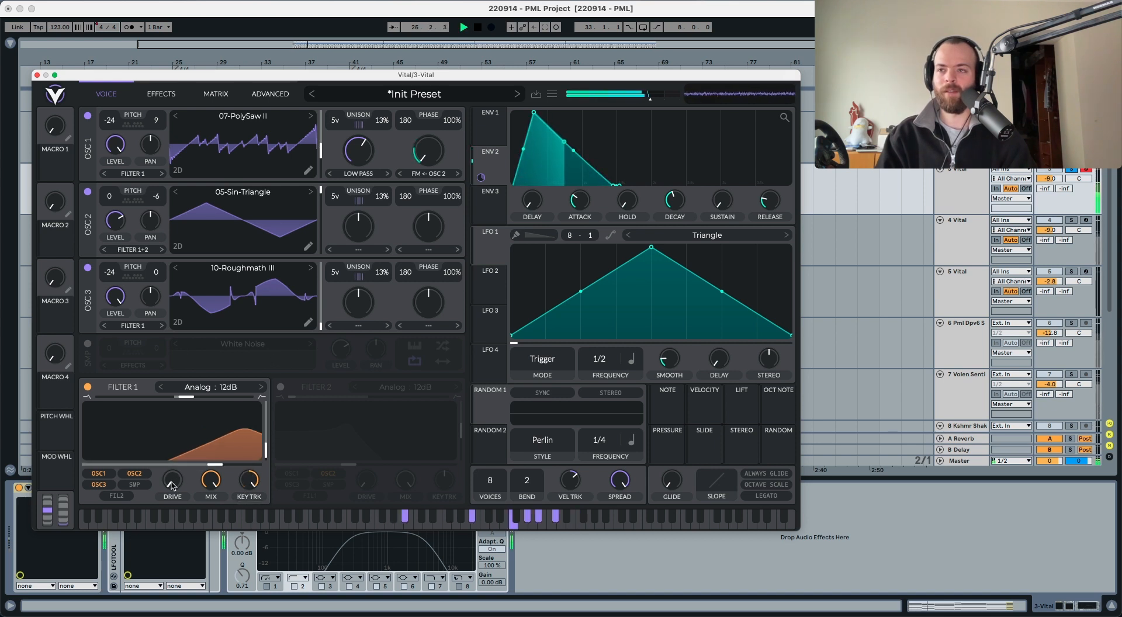
key(space)
key(space)
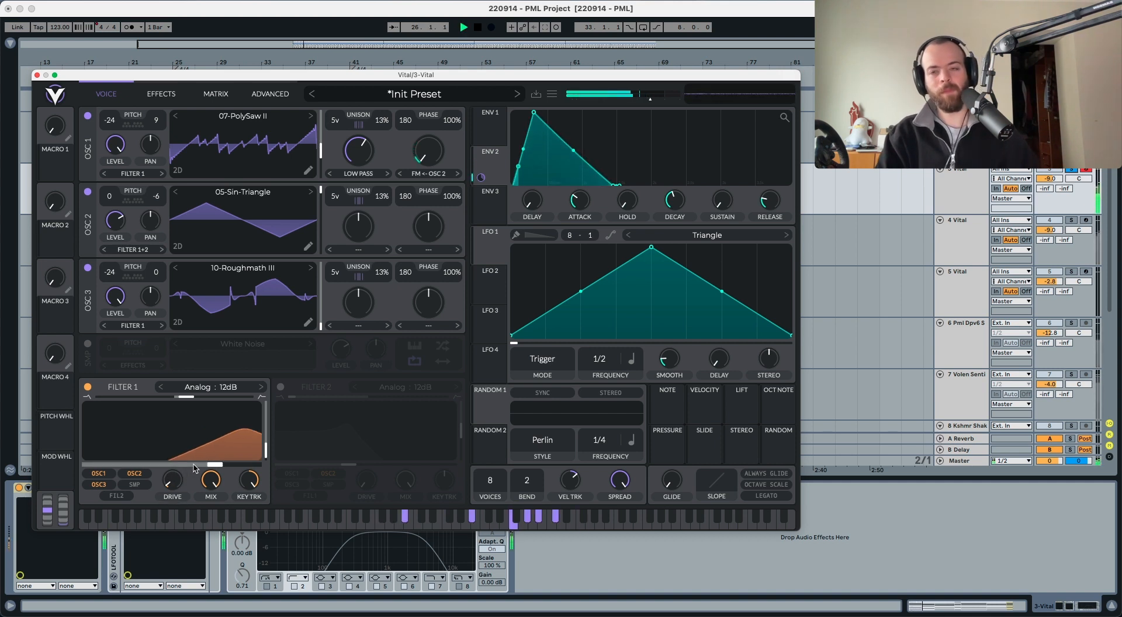
key(space)
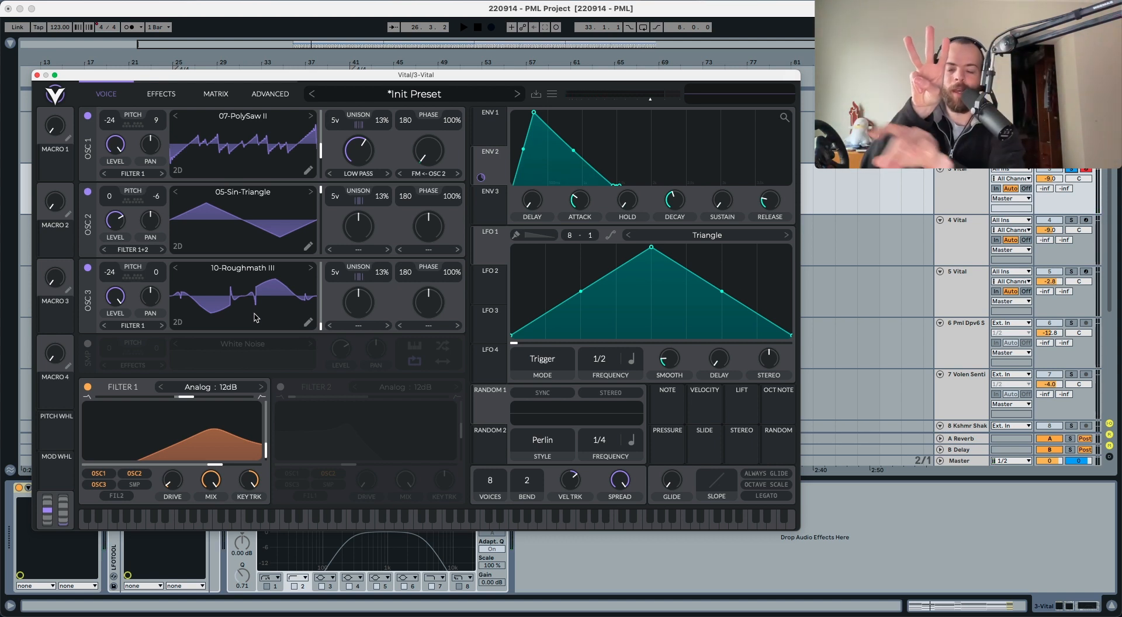
Step: Enable filter 2 fed by all three oscillators and filter 1, using Analog 24dB with minimum resonance
click(281, 387)
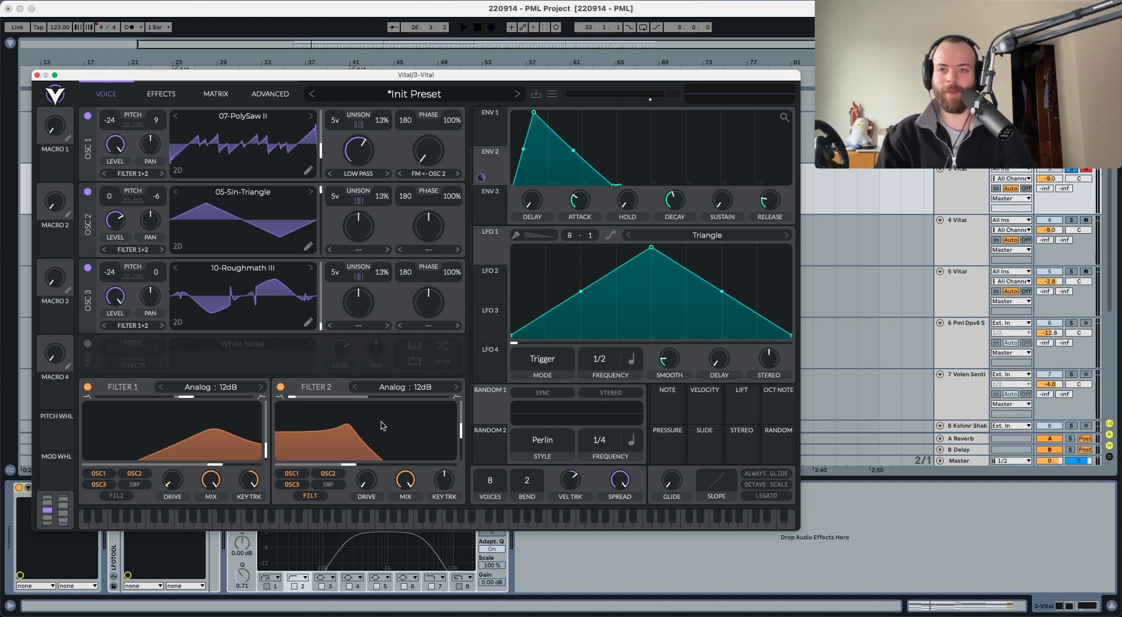
key(space)
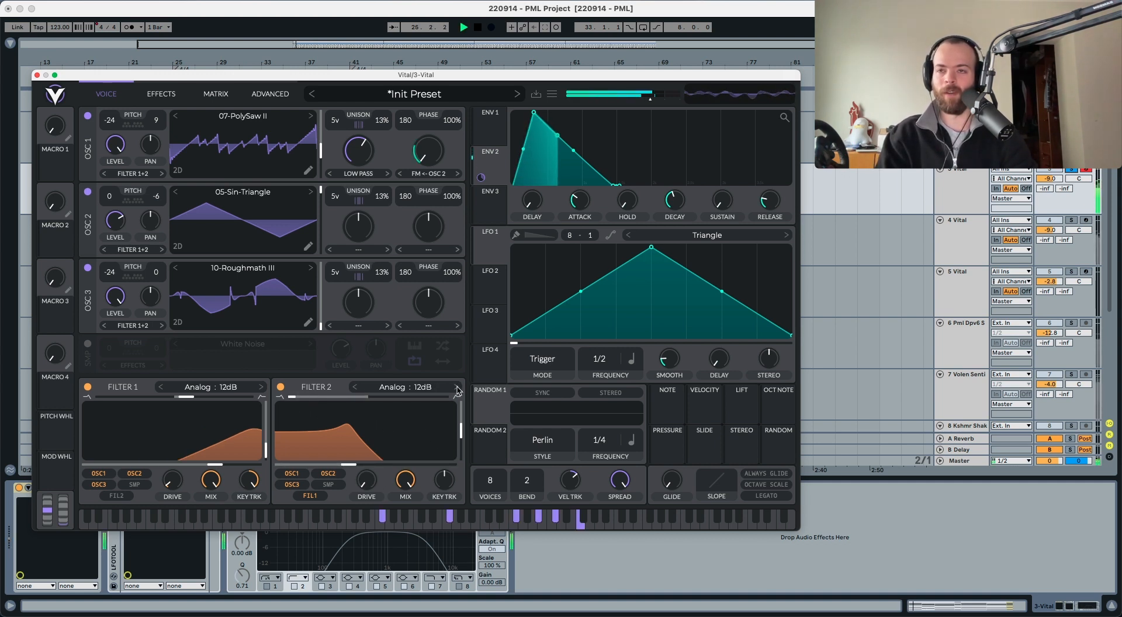
key(space)
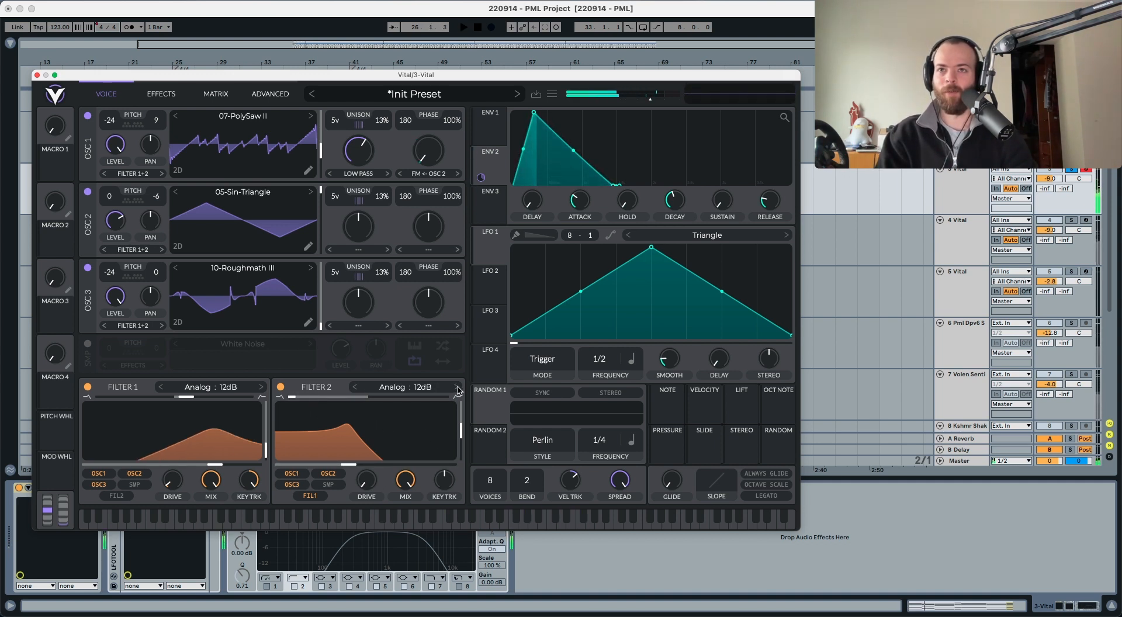
click(457, 387)
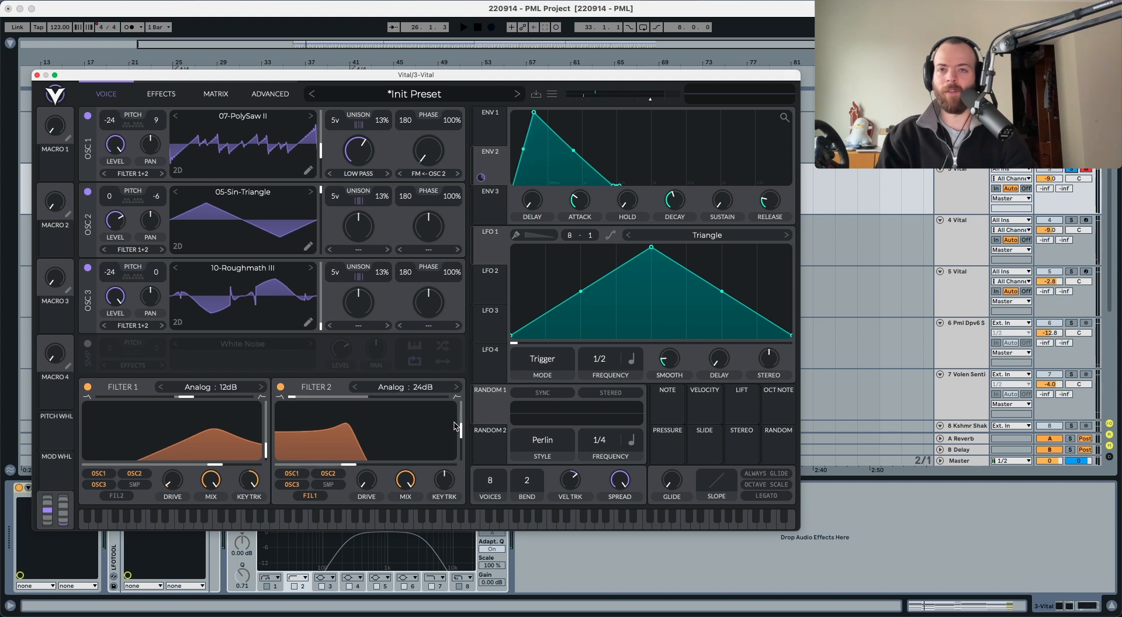
drag(455, 427, 455, 504)
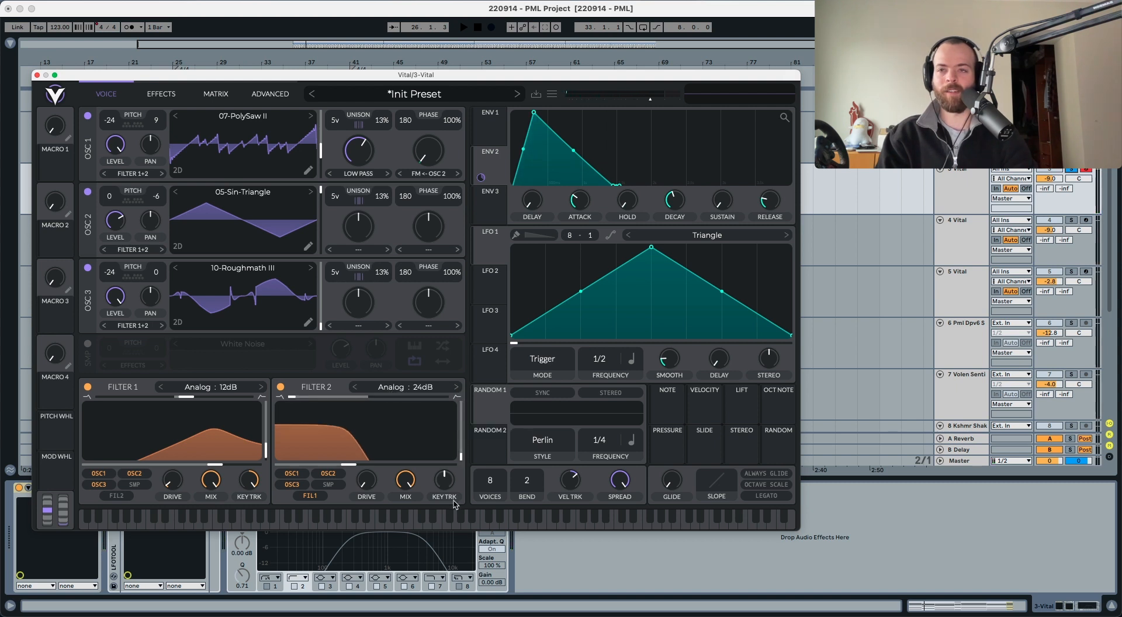
Step: Raise filter 2's key tracking to maximum and its cutoff to about 392 Hz, auditioning the pad between changes
key(space)
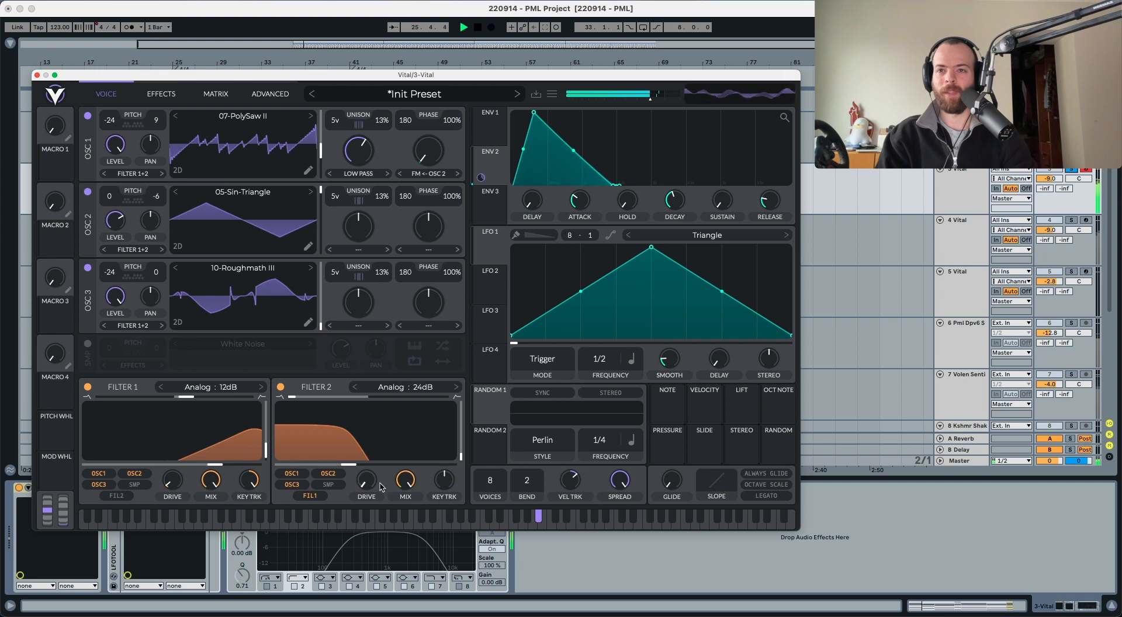
key(space)
key(space)
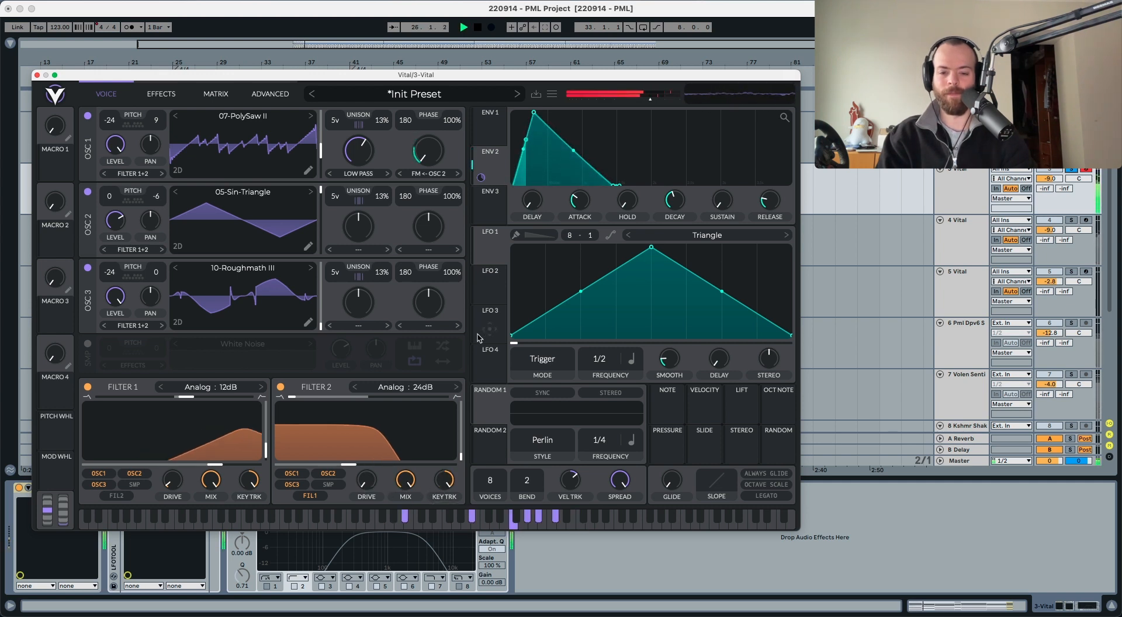
key(space)
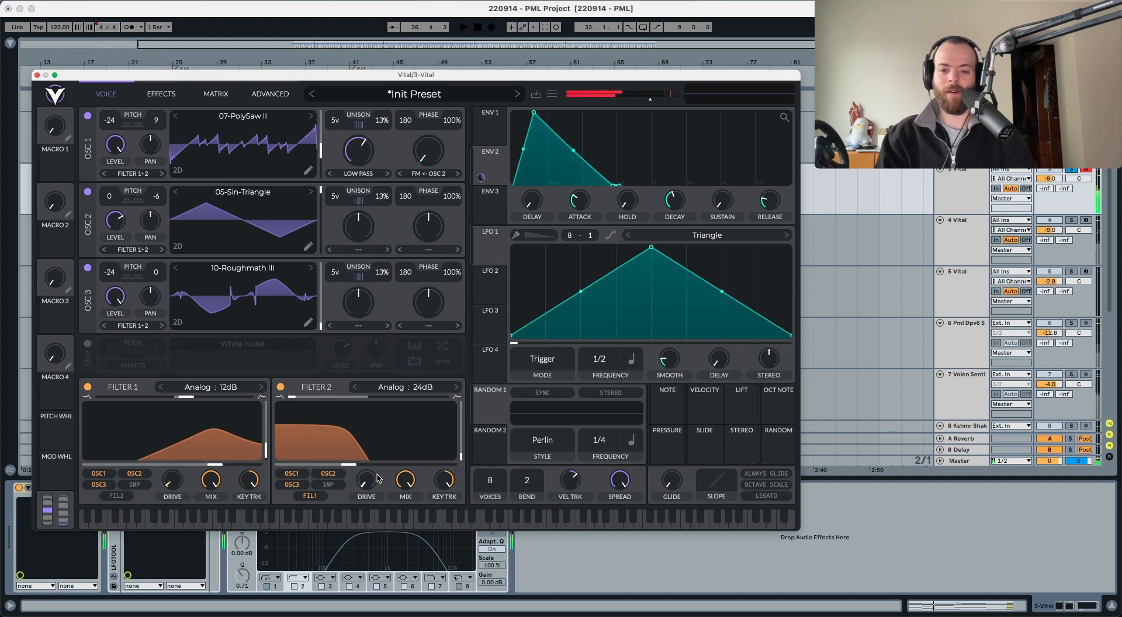
mouse_move(349, 468)
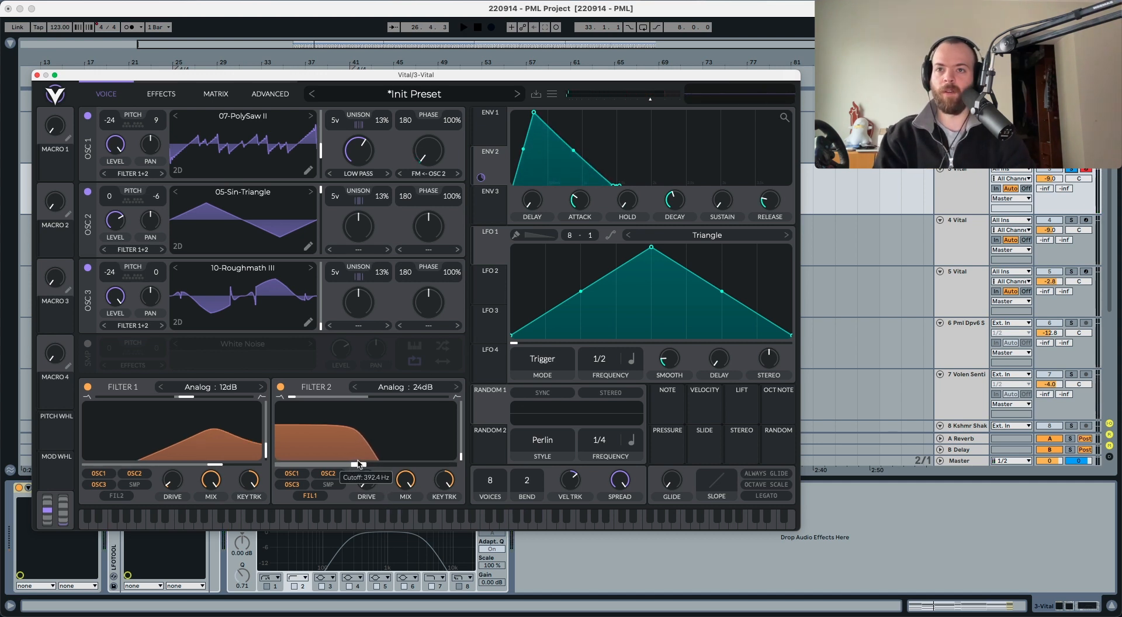
key(space)
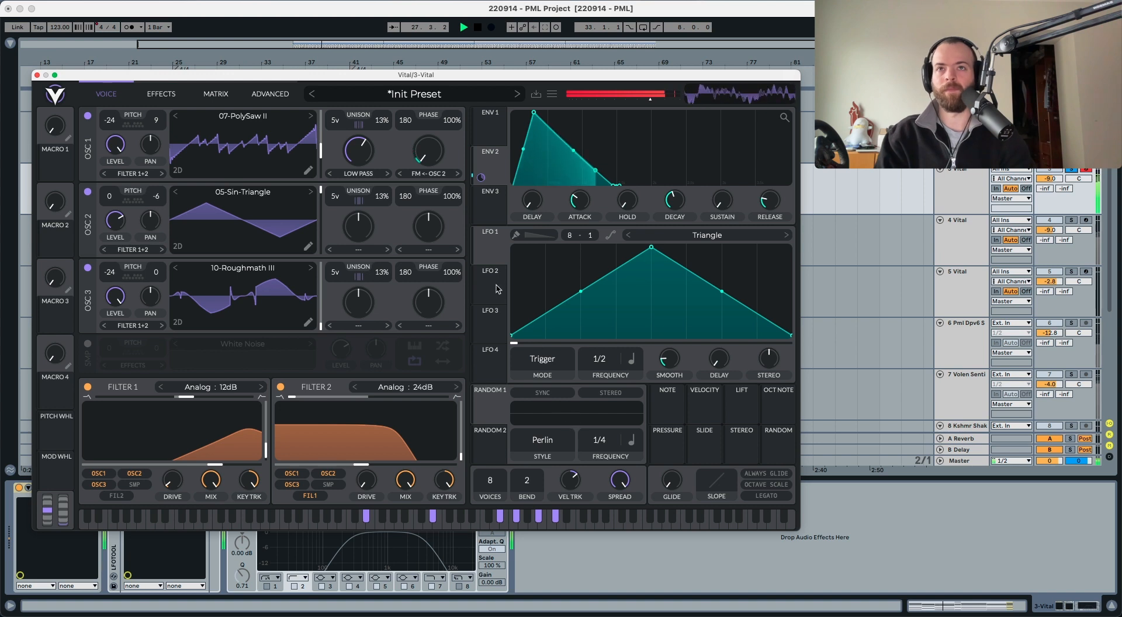
key(space)
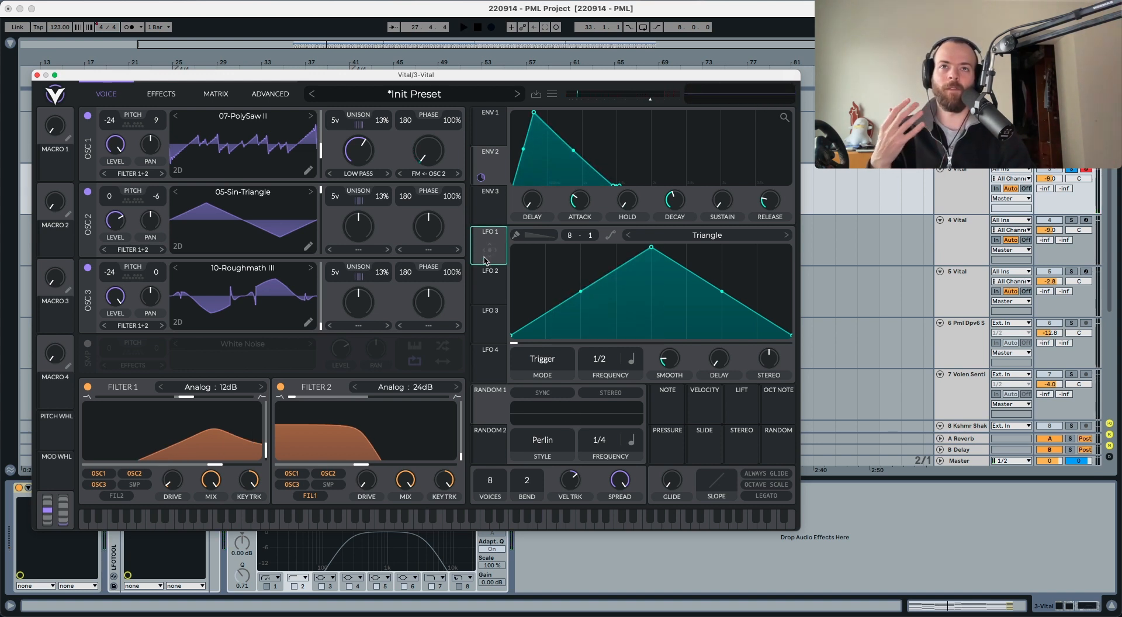
Step: Search the LFO shapes for "sin" and load the Sin shape into LFO 1
click(705, 236)
text(sin)
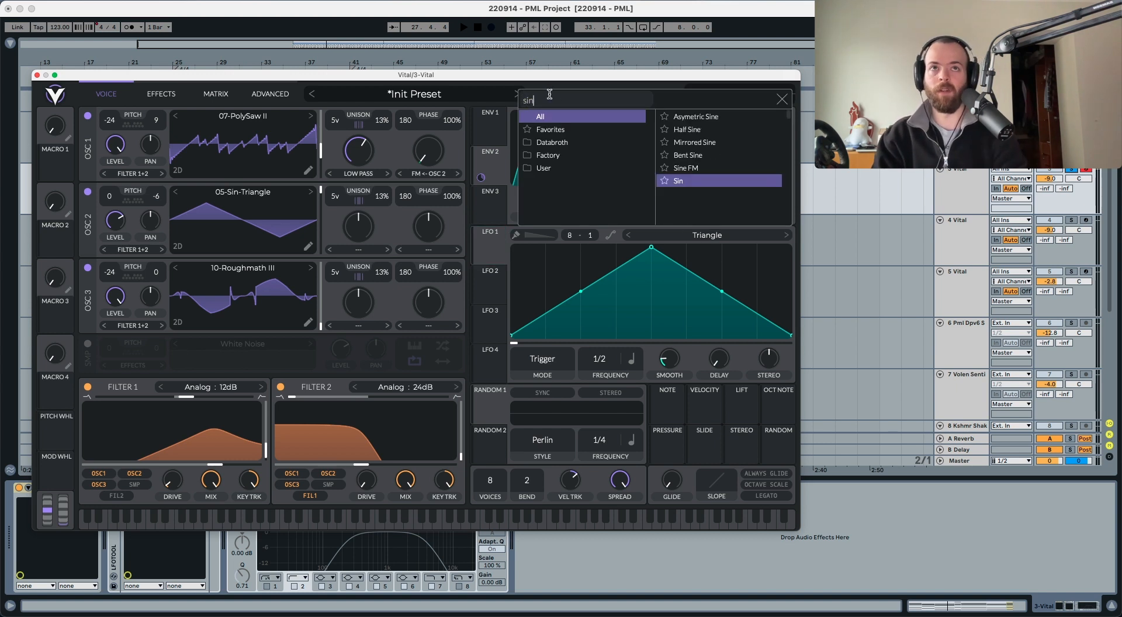
click(701, 180)
click(781, 100)
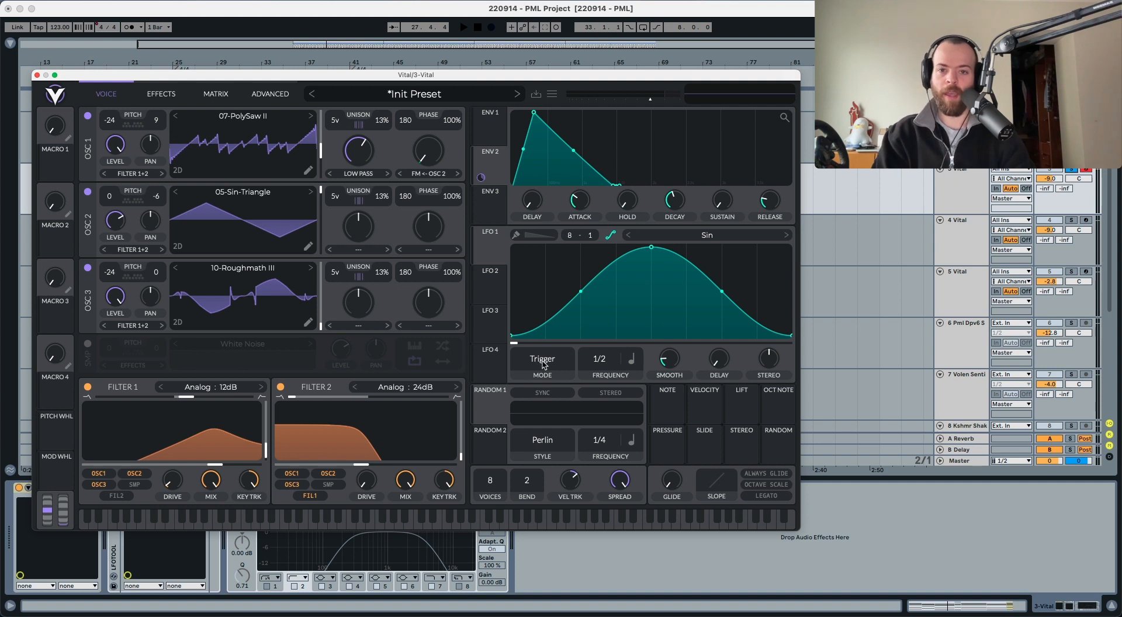
Step: Switch LFO 1's rate from tempo sync to seconds, set it to 0.547 secs and audition the pad
click(631, 359)
click(624, 379)
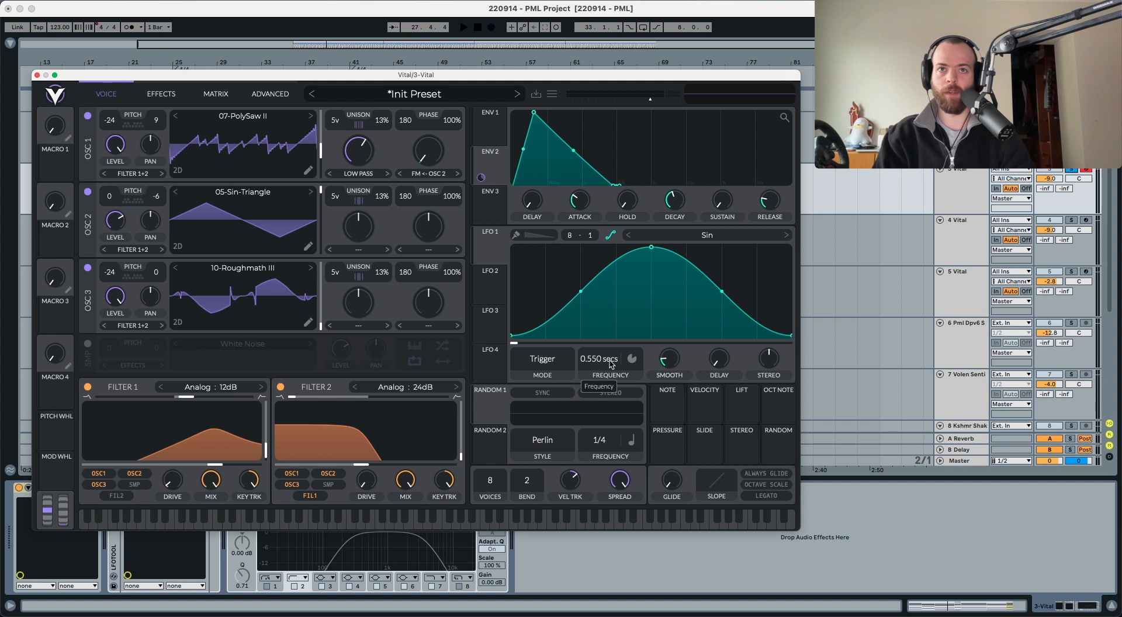
scroll(611, 365, up, 1)
key(space)
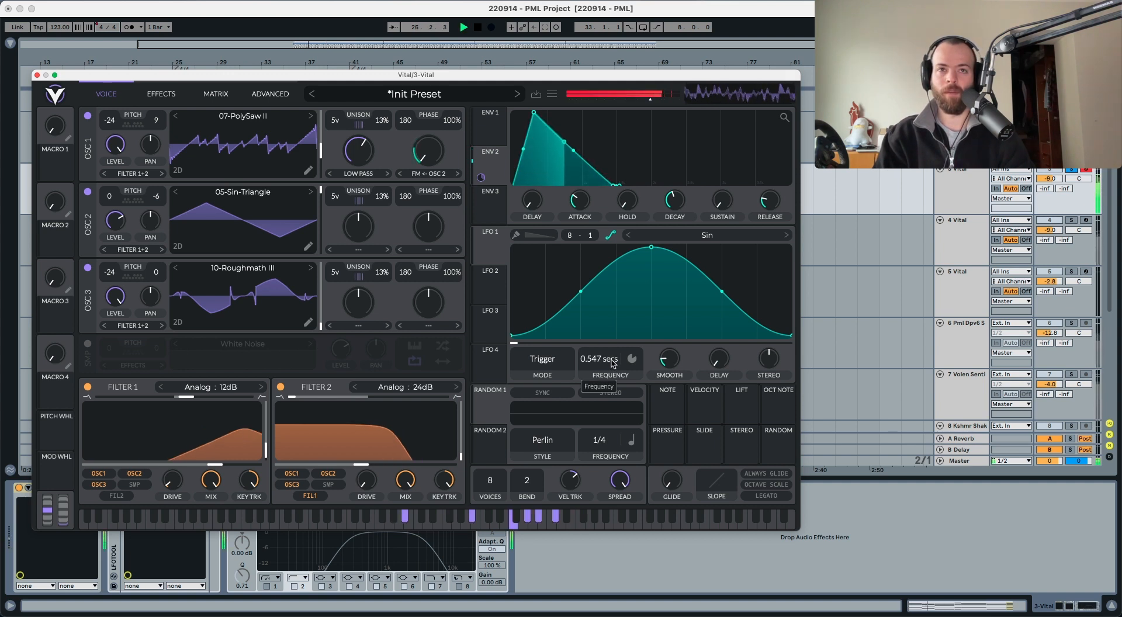
key(space)
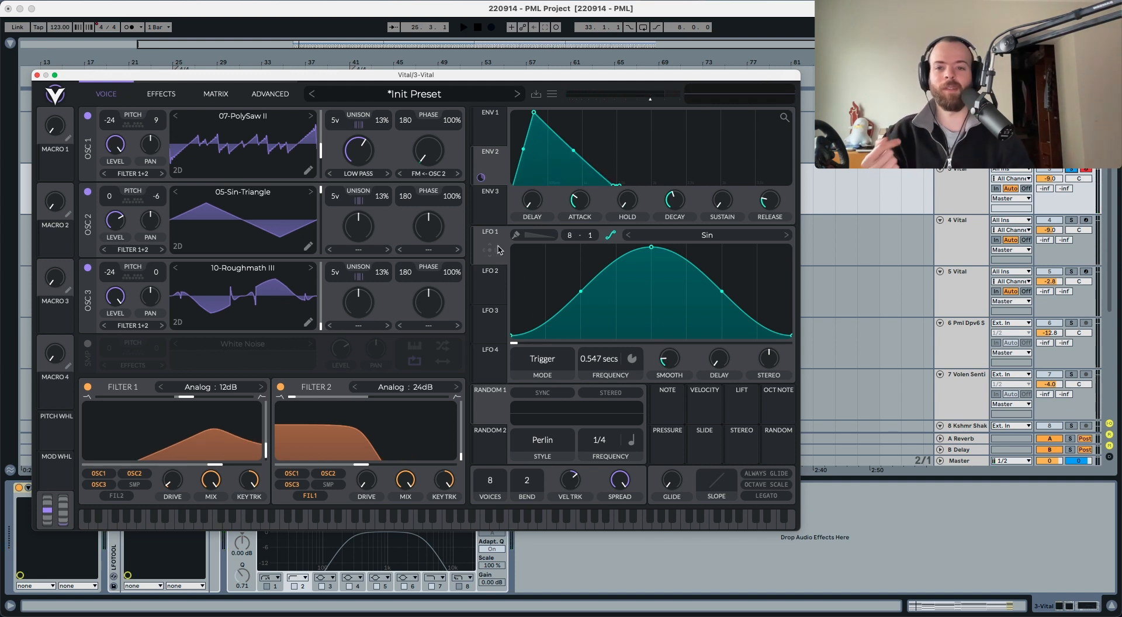
Step: Modulate filter 1's cutoff with LFO 1 at a depth of about 46
drag(492, 252, 216, 459)
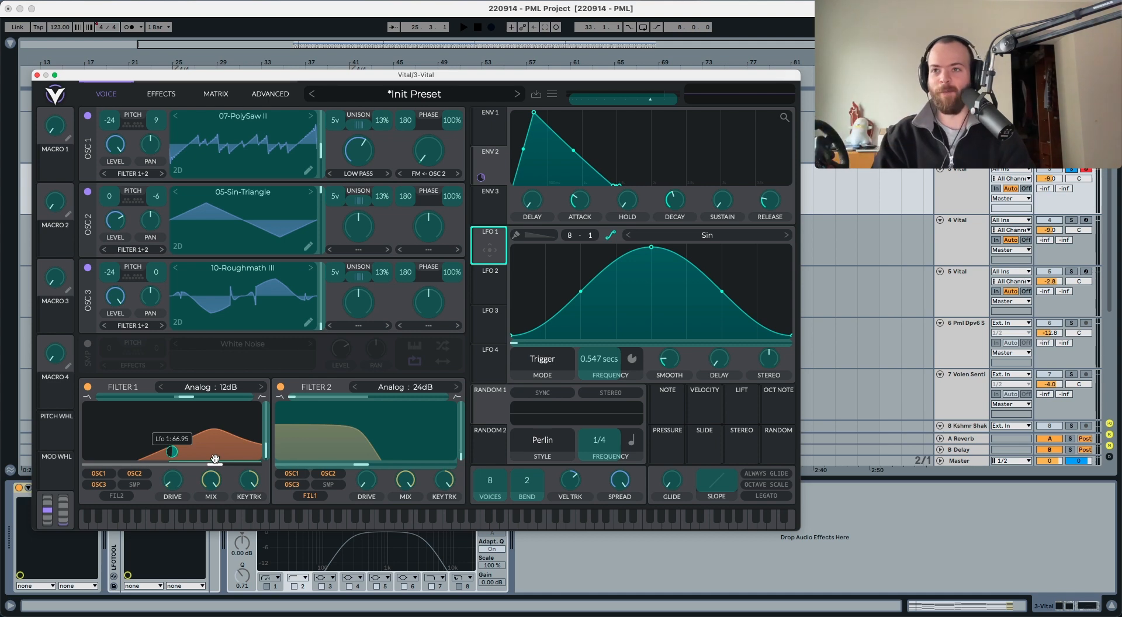
drag(215, 459, 173, 456)
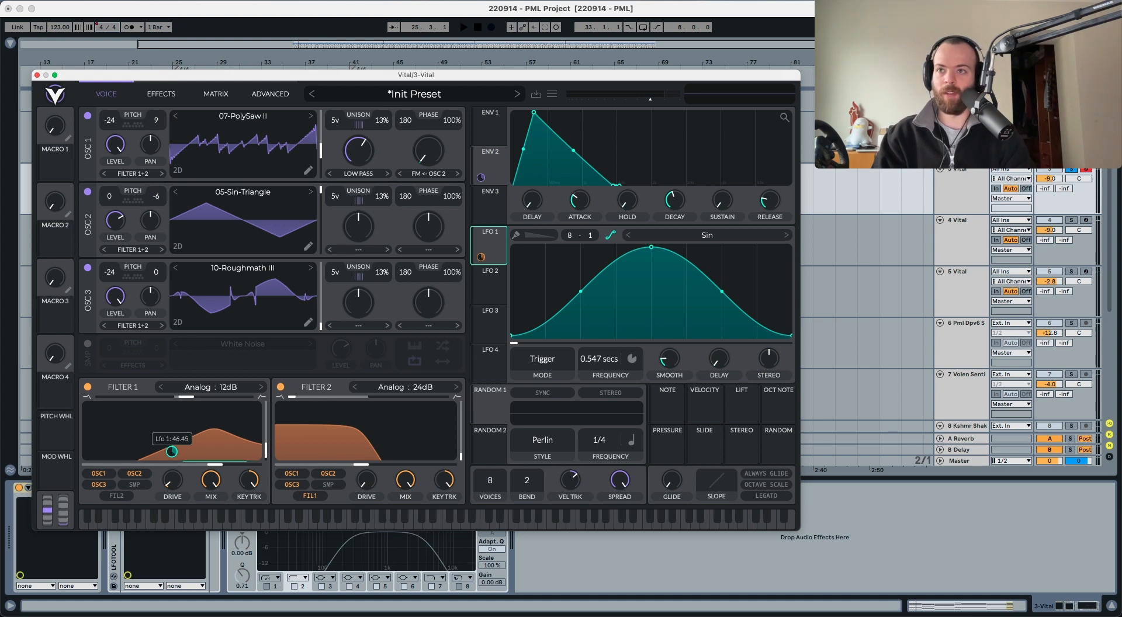
Step: Trim LFO 1's depth on filter 1's cutoff to about 41 and modulate filter 2's cutoff with LFO 1 at about 60, auditioning both
key(space)
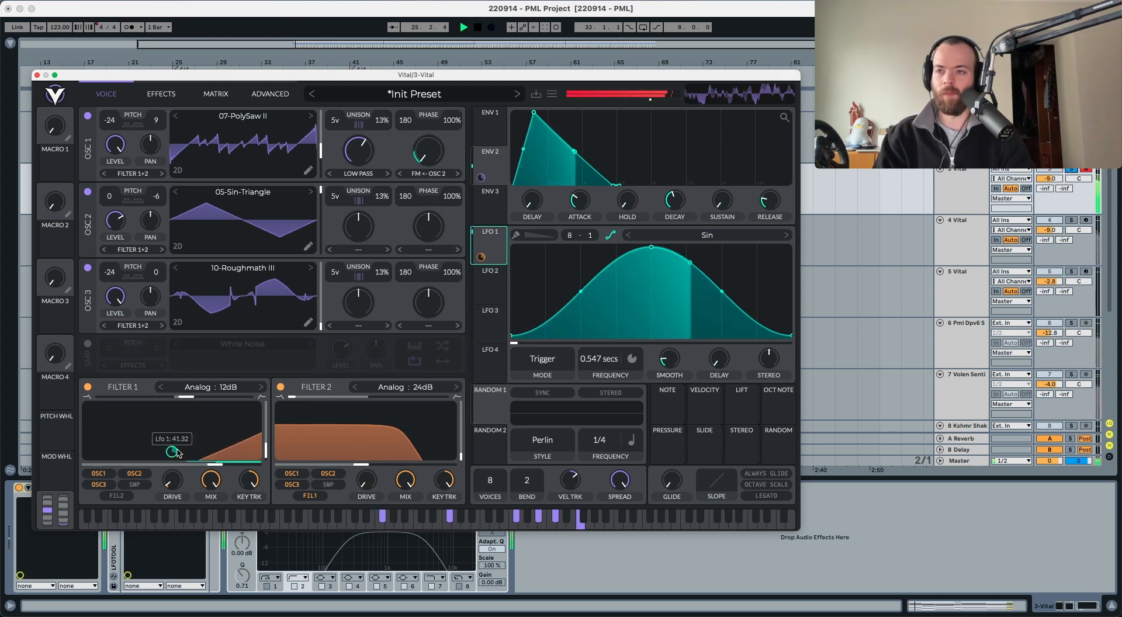
key(space)
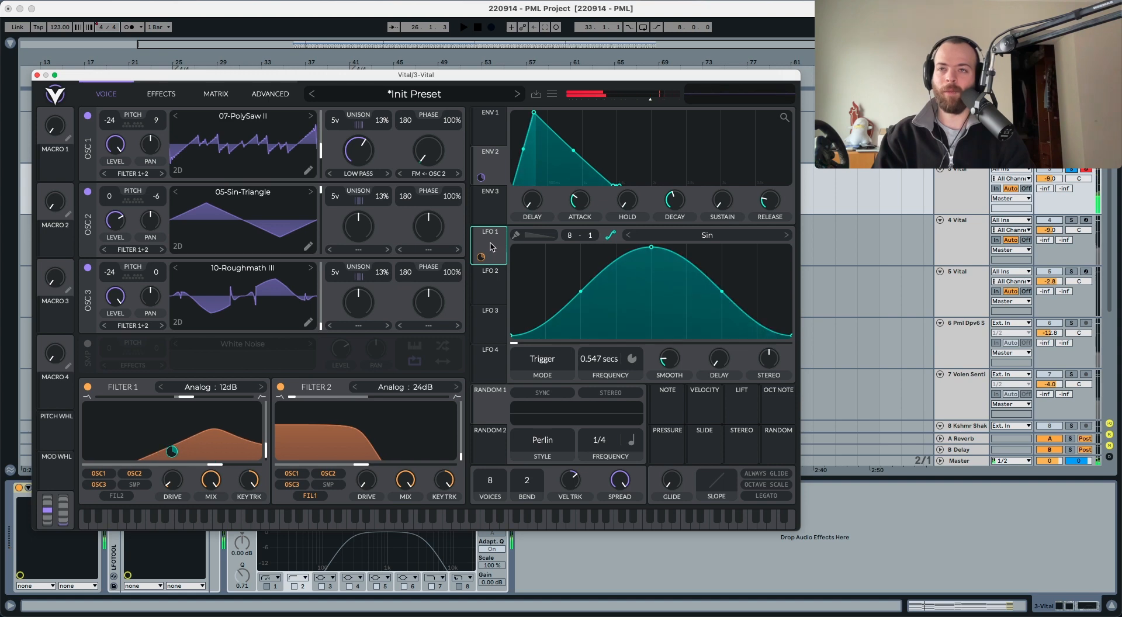
drag(489, 248, 366, 457)
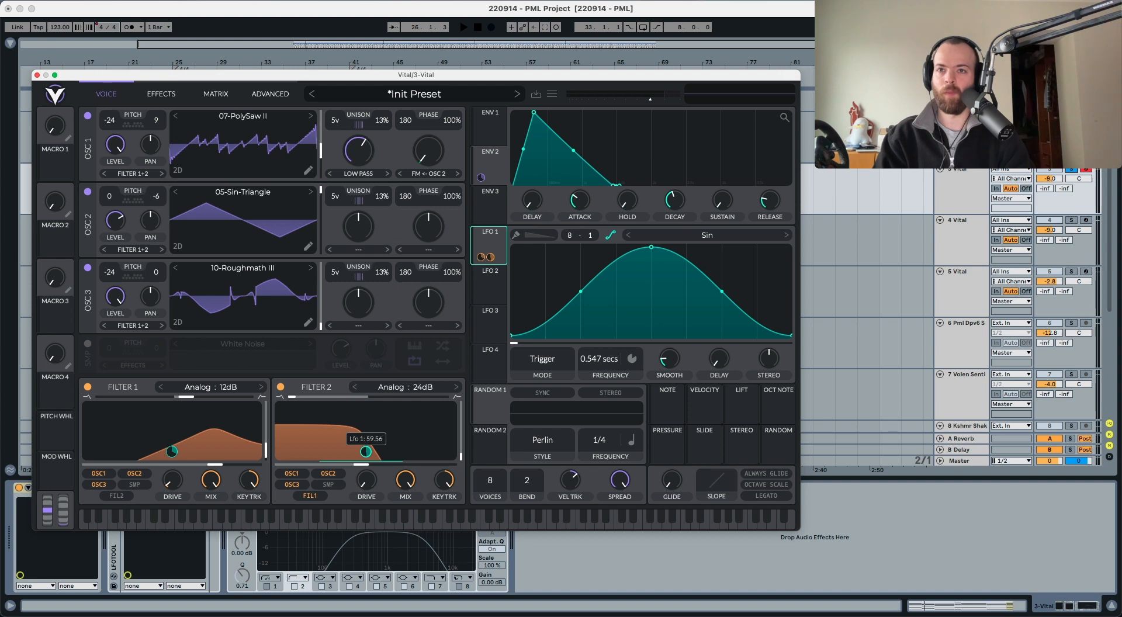
key(space)
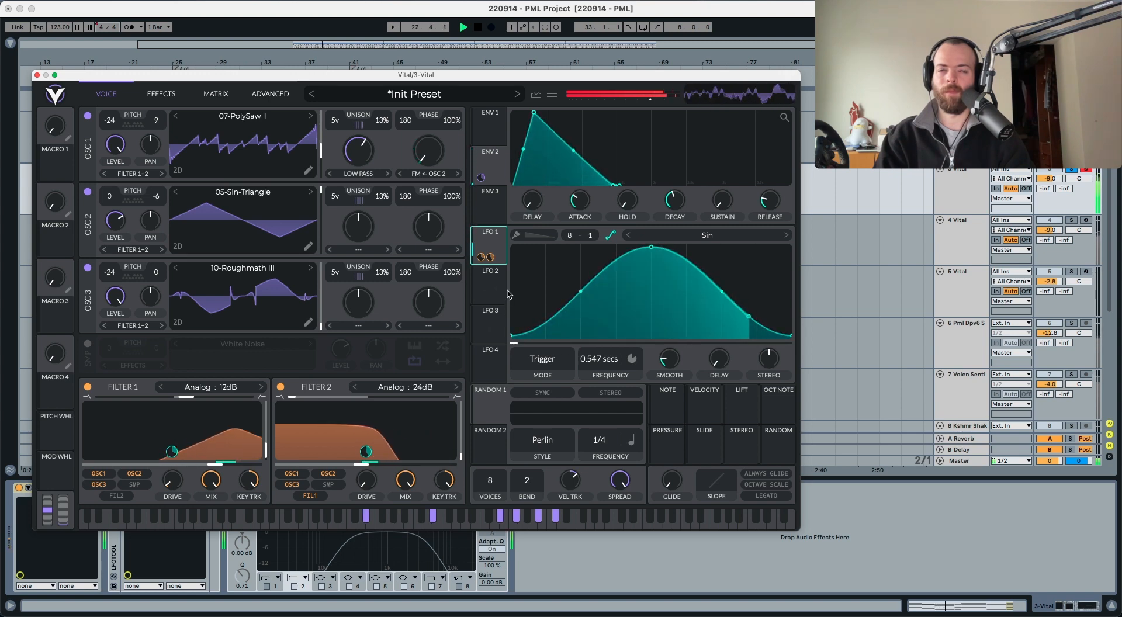
key(space)
Step: Modulate filter 1's blend with LFO 1 at a depth of about 0.556 and audition the pad
drag(490, 257, 179, 412)
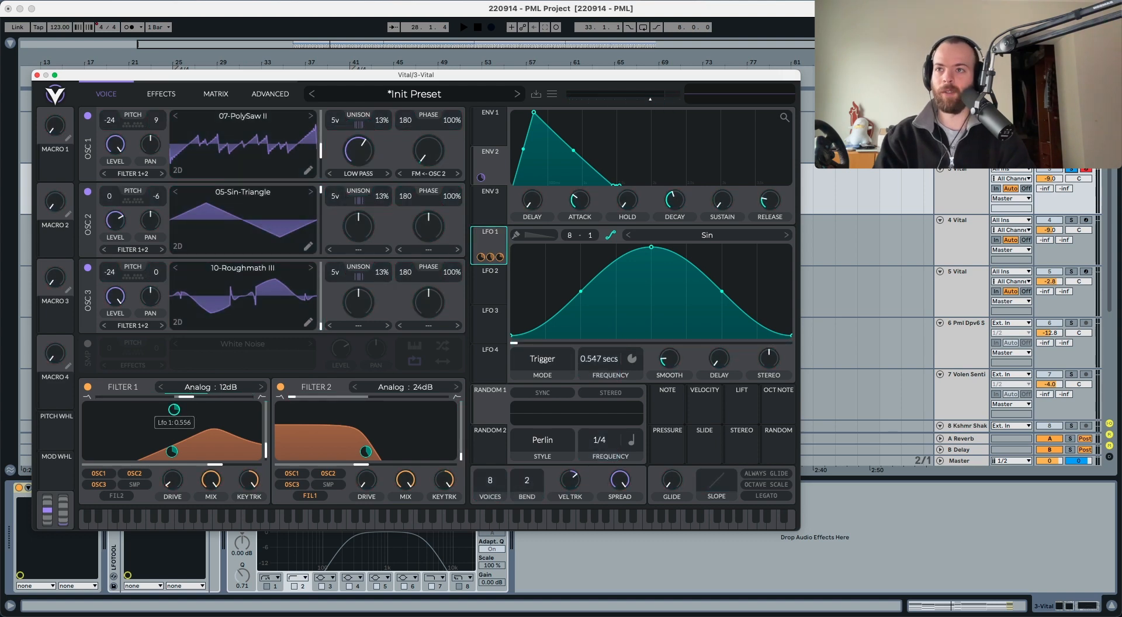
key(space)
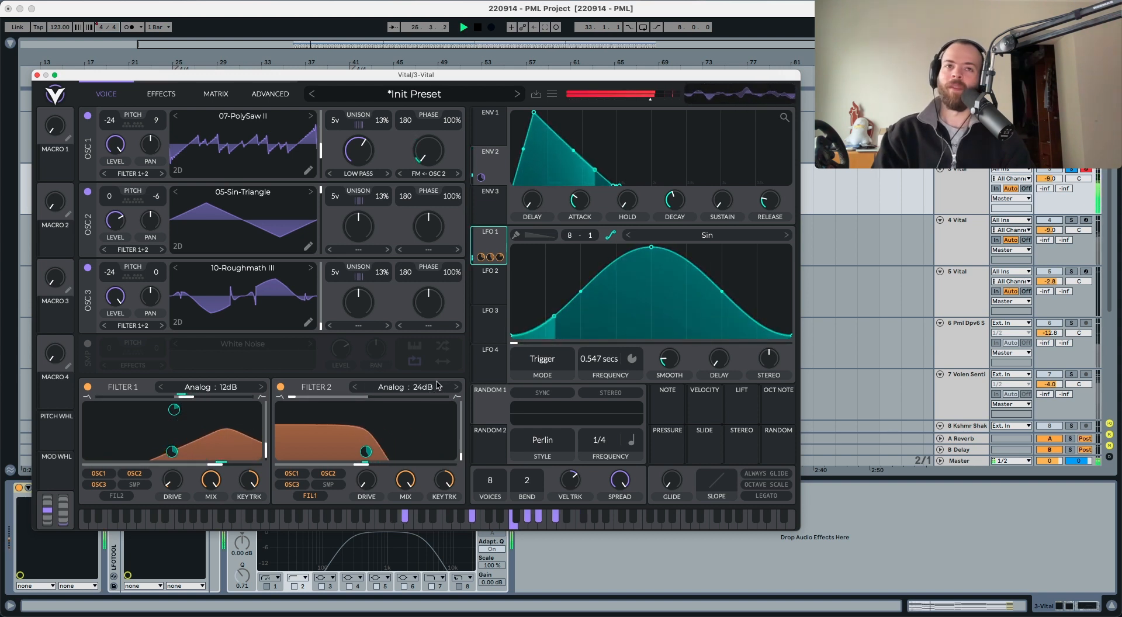
key(space)
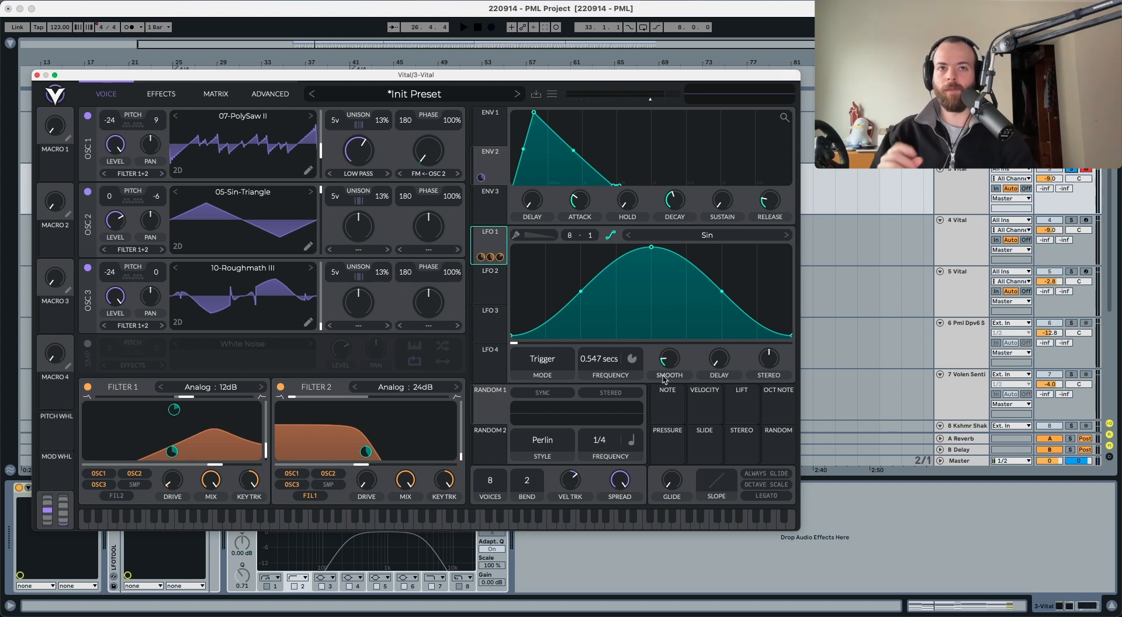
Step: Remove LFO 1's smoothing, switch that control to Fade In and raise it slightly, auditioning the pad between changes
drag(670, 363, 670, 380)
key(space)
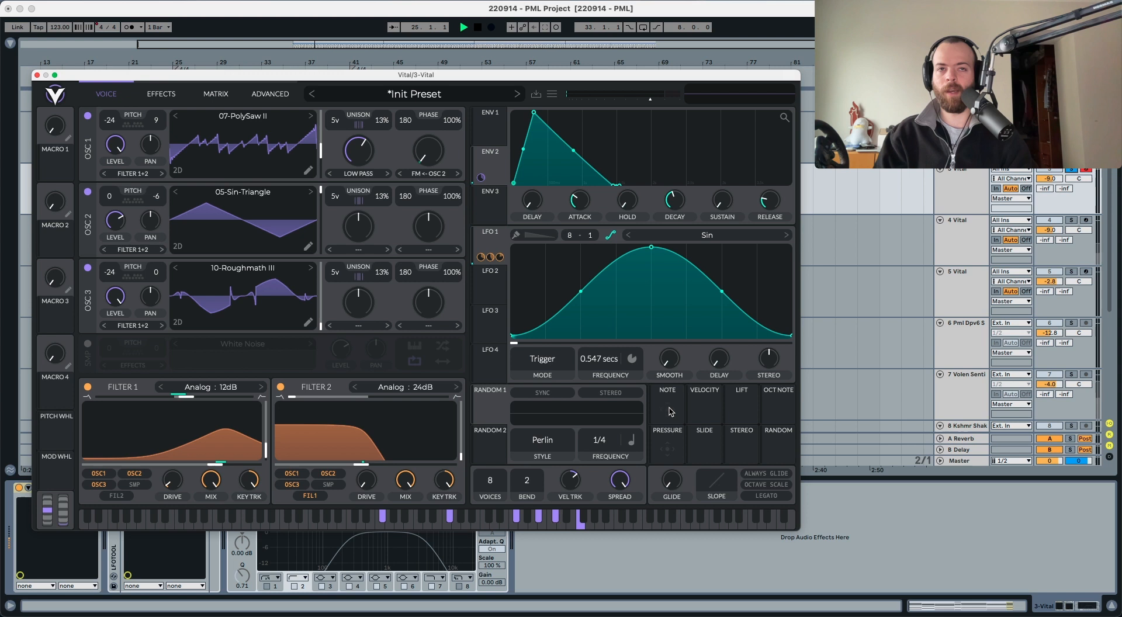
key(space)
click(671, 375)
click(671, 386)
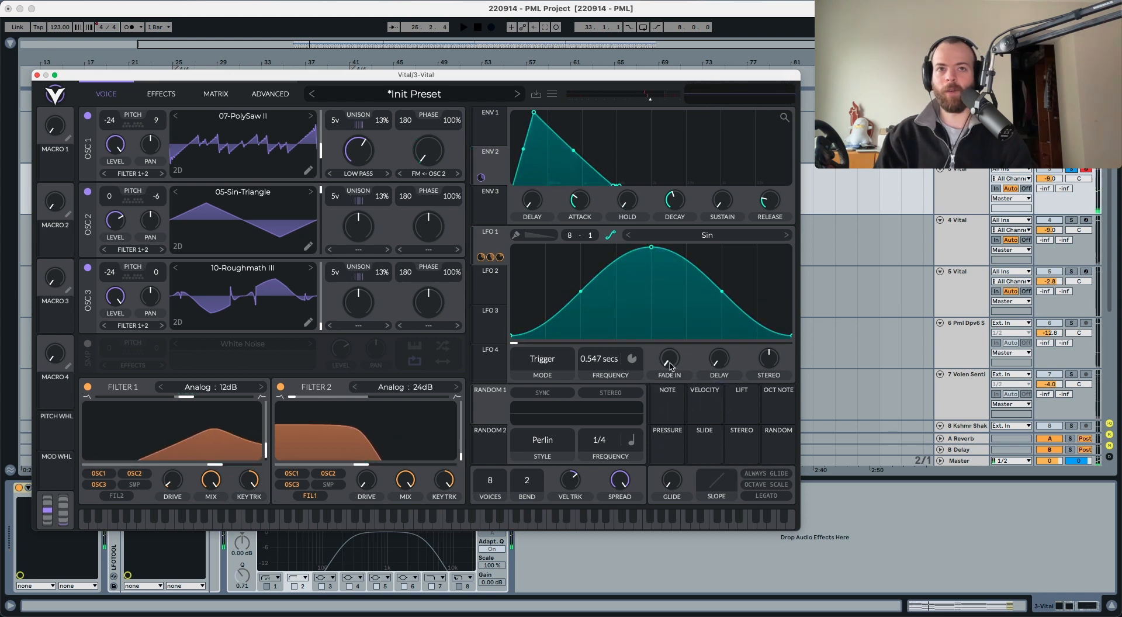
key(space)
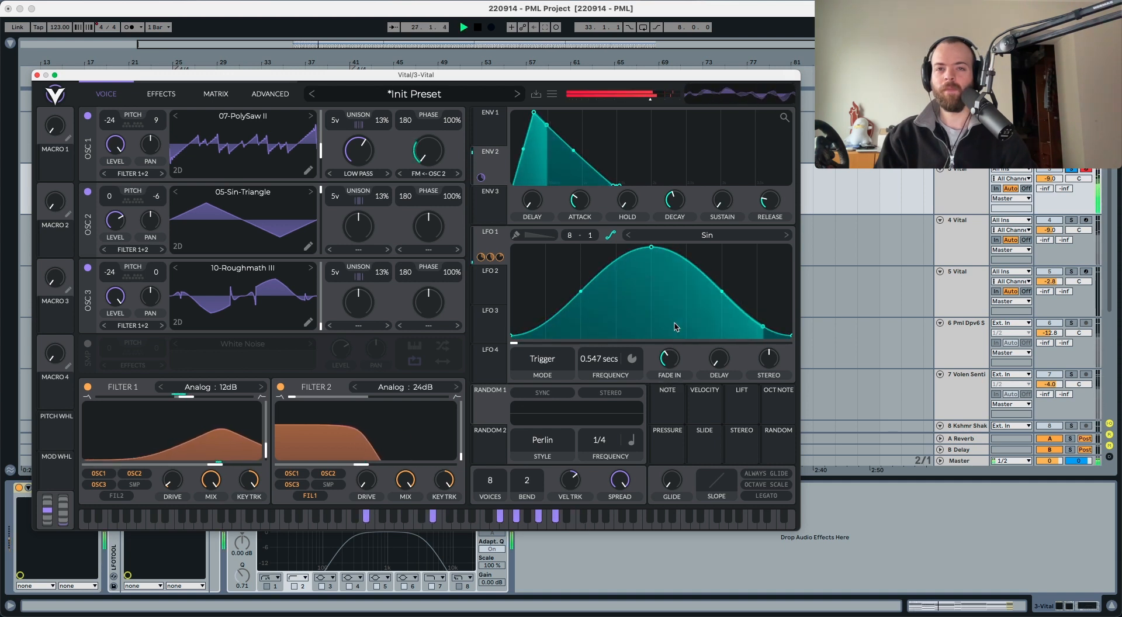
key(space)
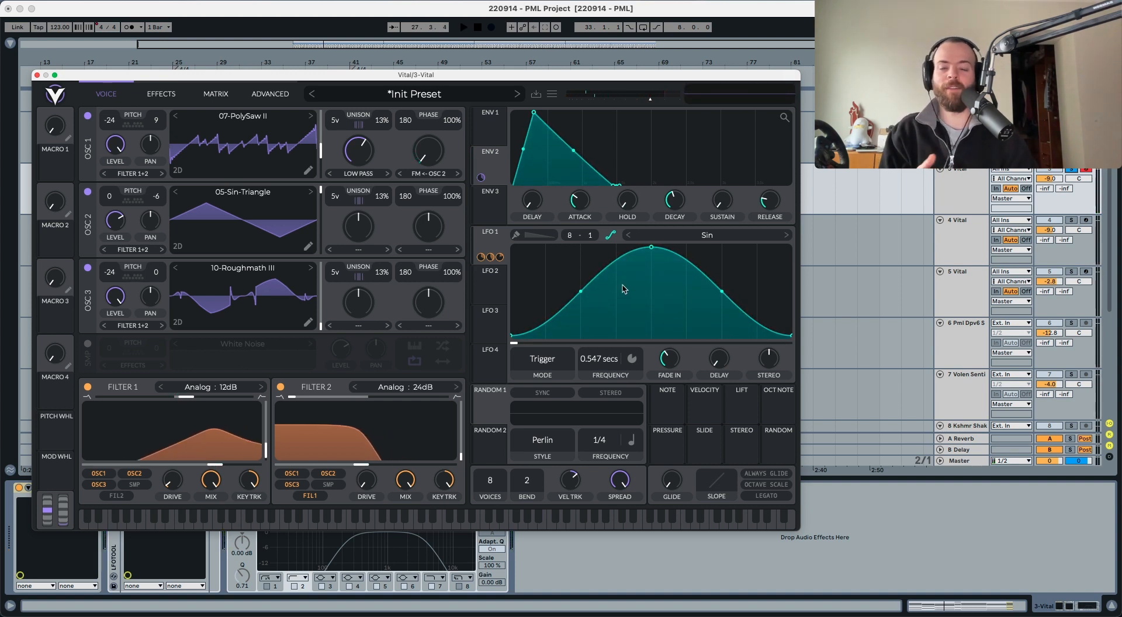
Step: Reshape LFO 2's triangle into a low early peak with an extra point, and set its rate in seconds to 18.72 secs
click(494, 282)
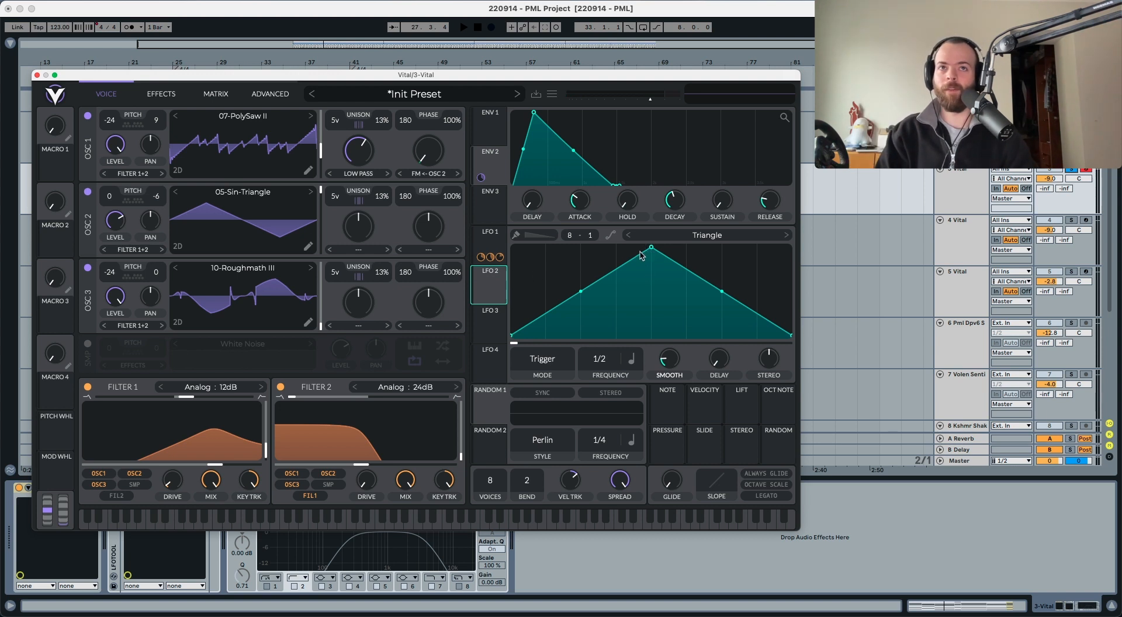
drag(652, 248, 593, 337)
double_click(593, 321)
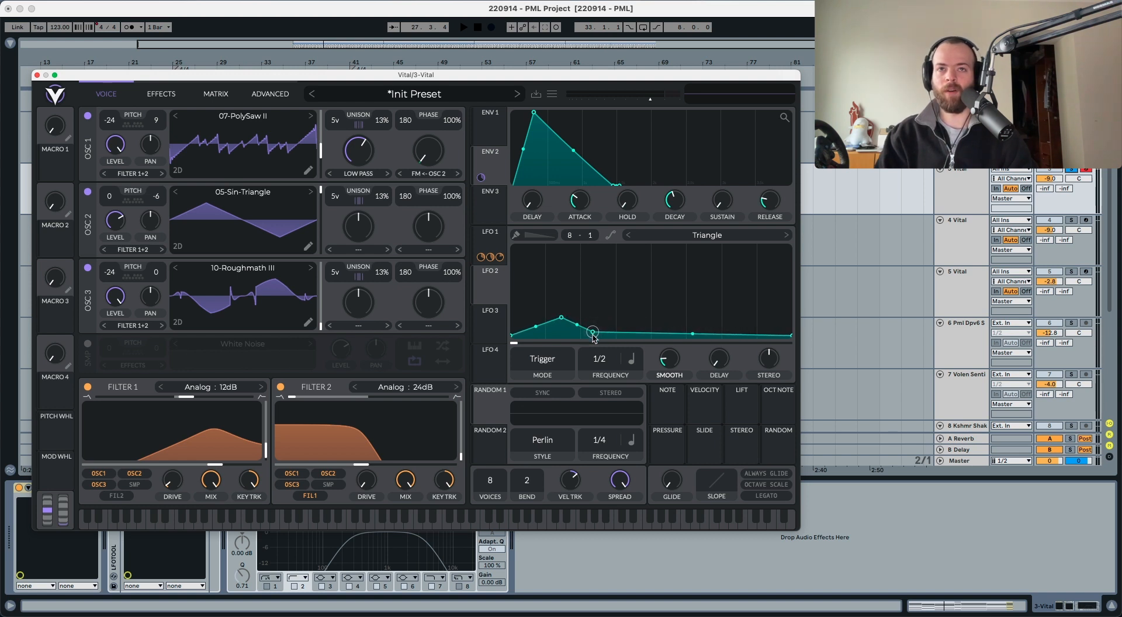
click(632, 359)
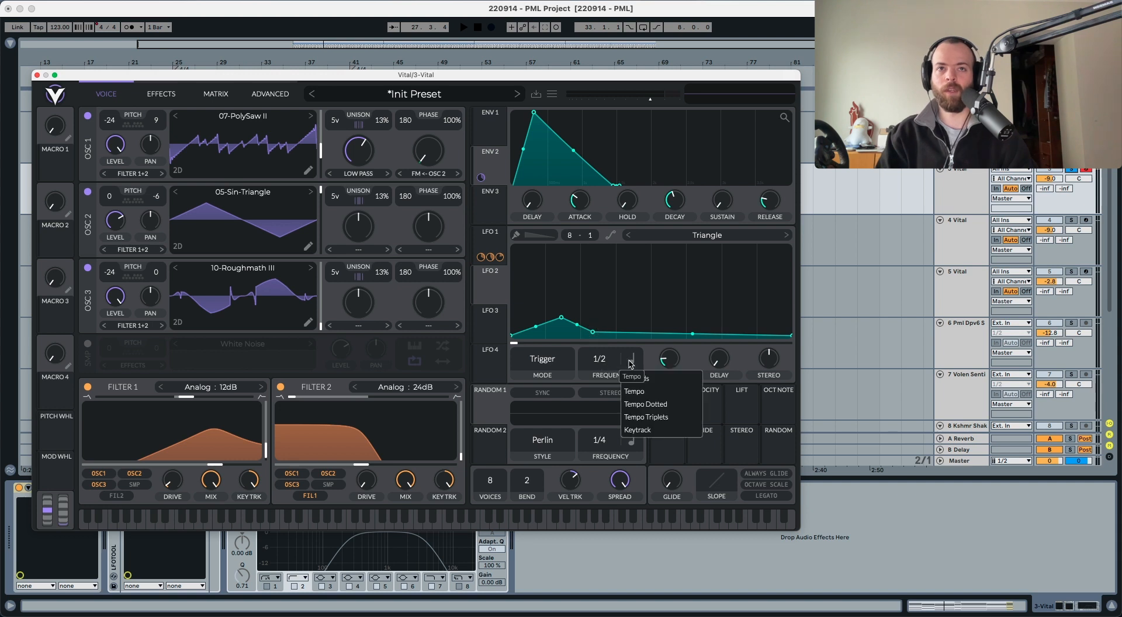
click(643, 377)
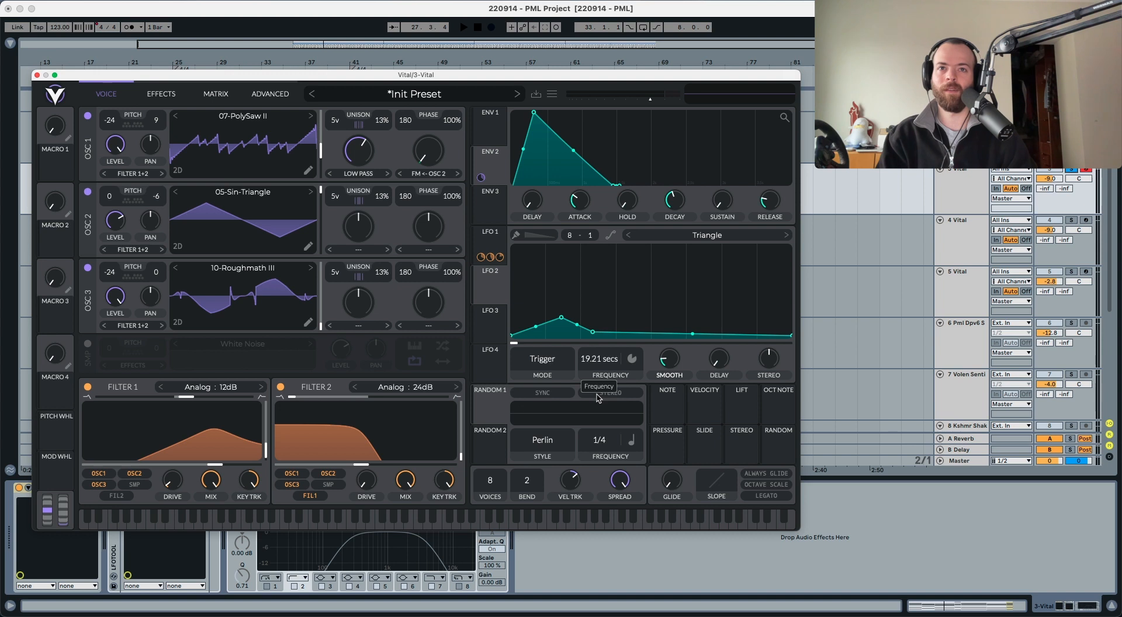
drag(598, 398, 598, 398)
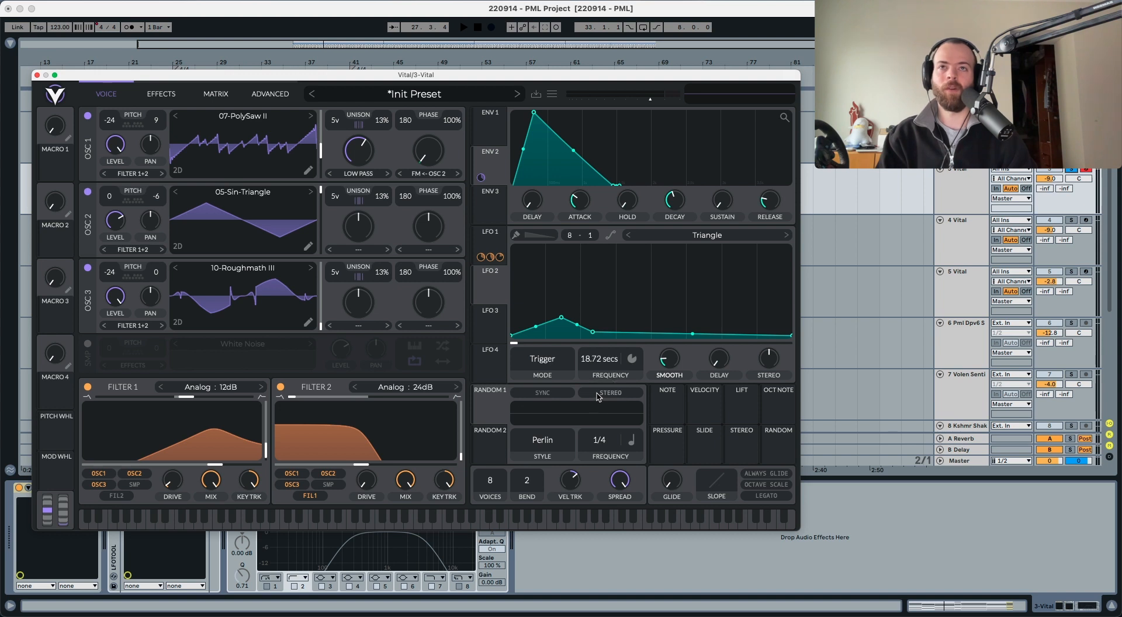
Step: Modulate LFO 1's frequency with LFO 2 at a depth of about 0.46, remove LFO 2's smoothing and audition the pad
click(493, 237)
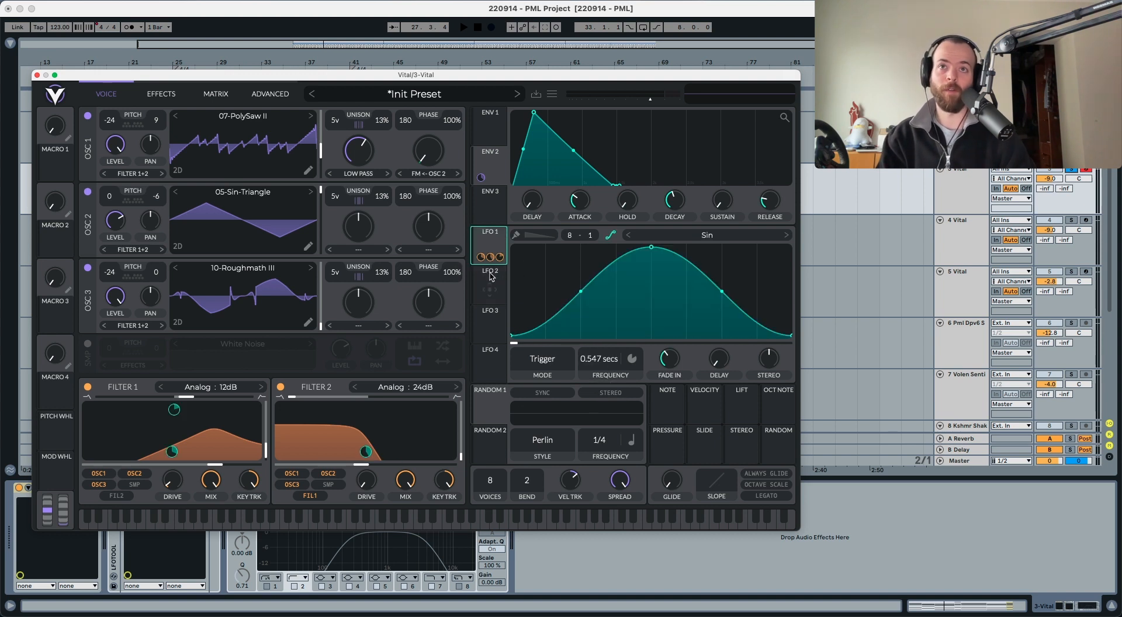
click(492, 278)
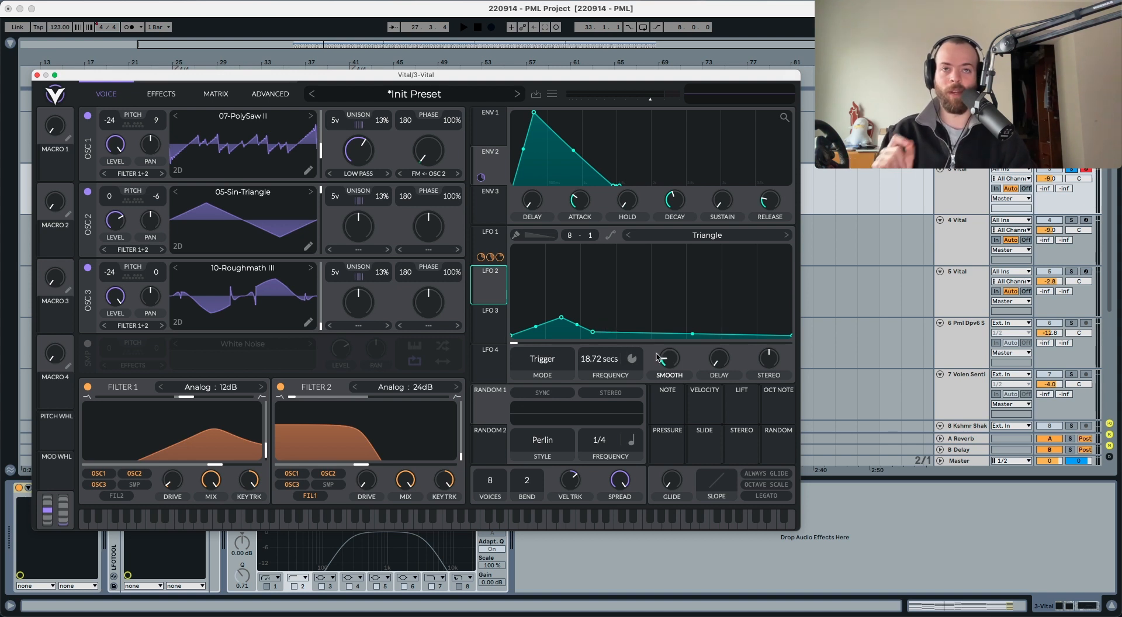
click(491, 245)
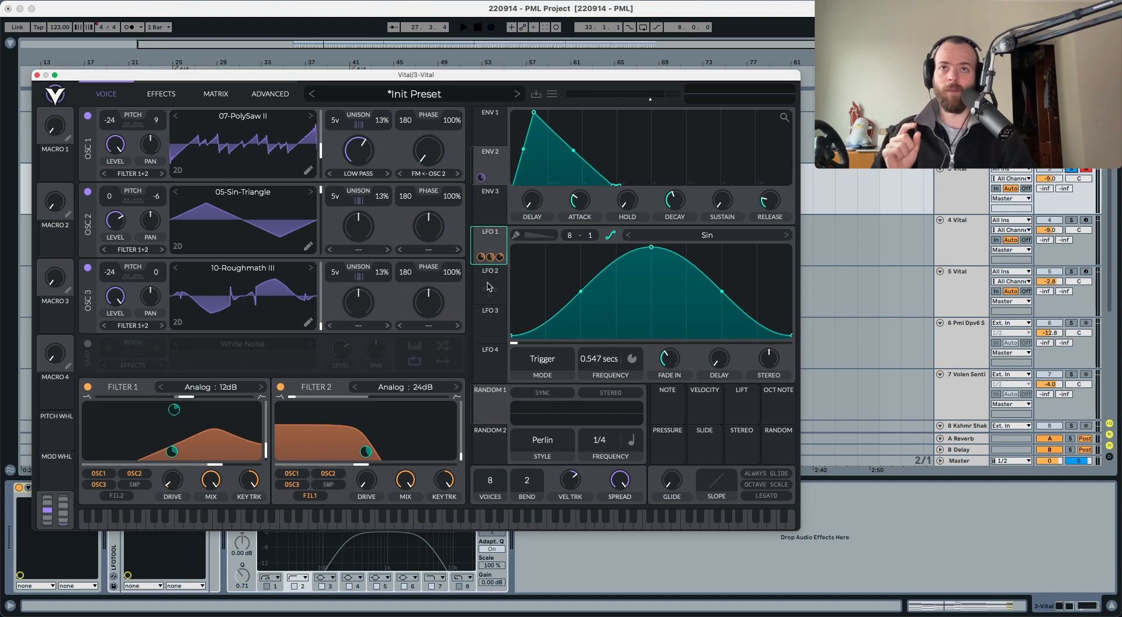
drag(490, 286, 599, 355)
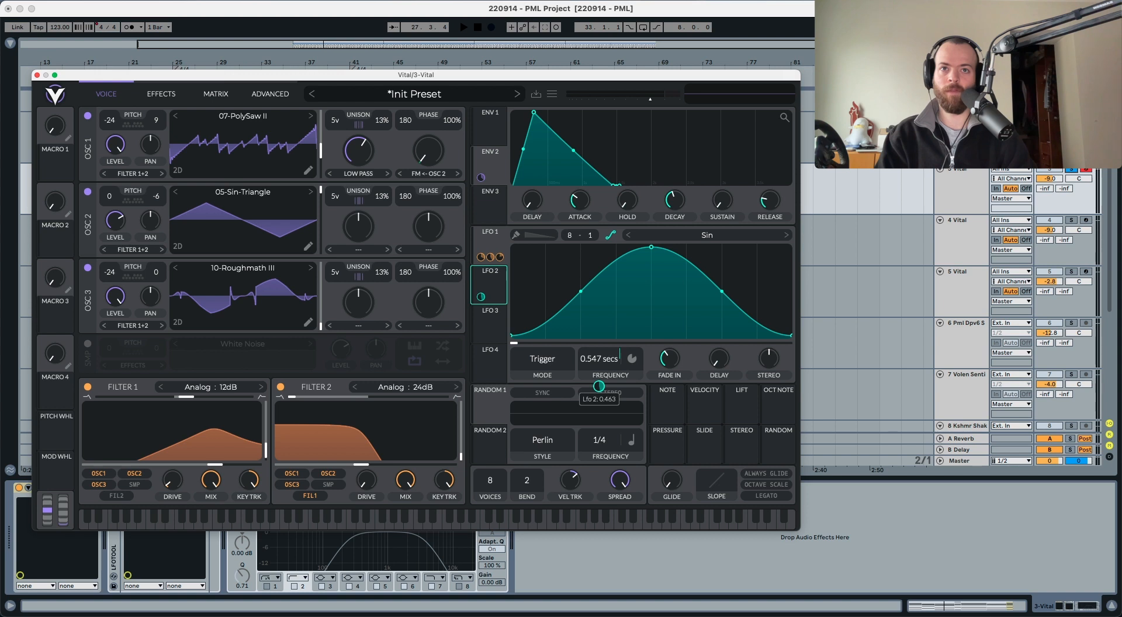
key(space)
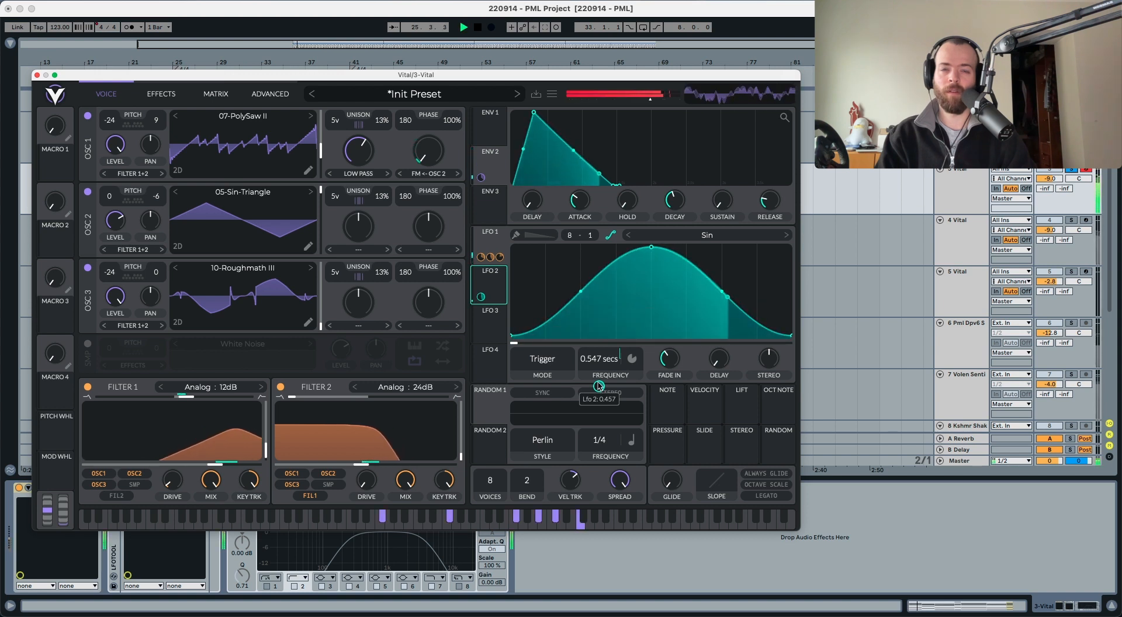
click(485, 284)
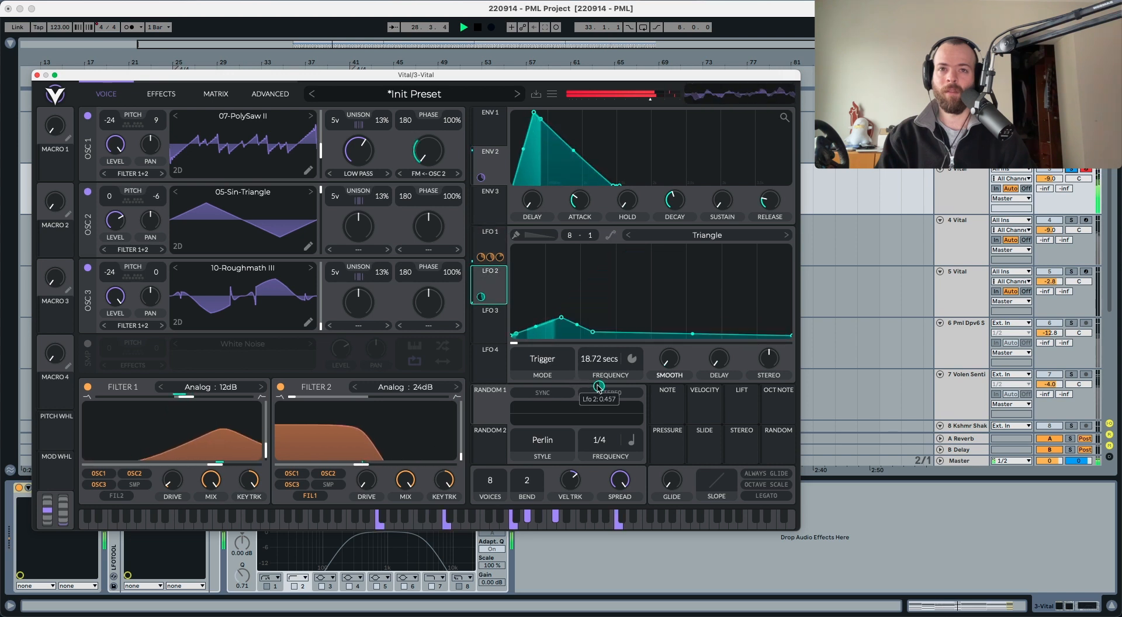
click(489, 260)
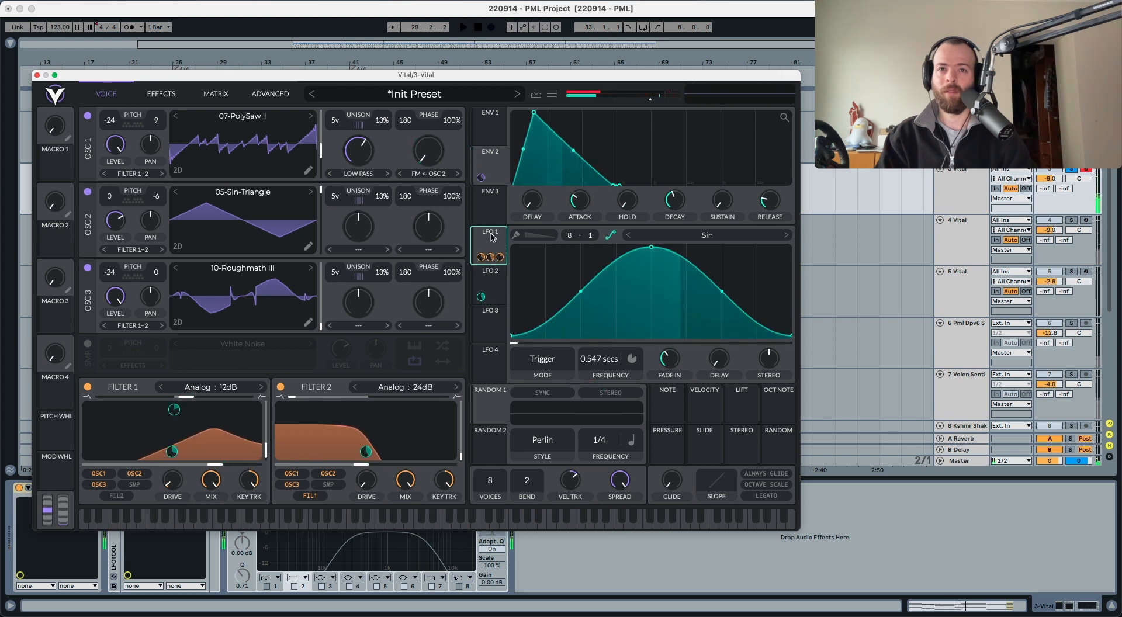
key(space)
Step: Set LFO 2's mode to Envelope and audition the pad
click(490, 270)
click(552, 365)
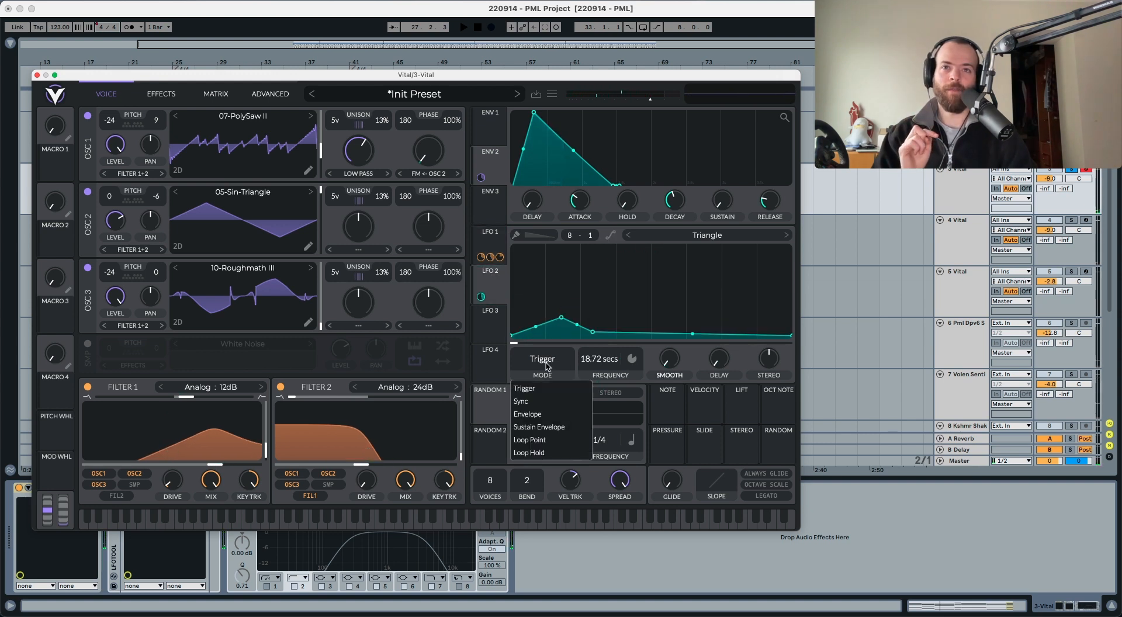
click(535, 413)
key(space)
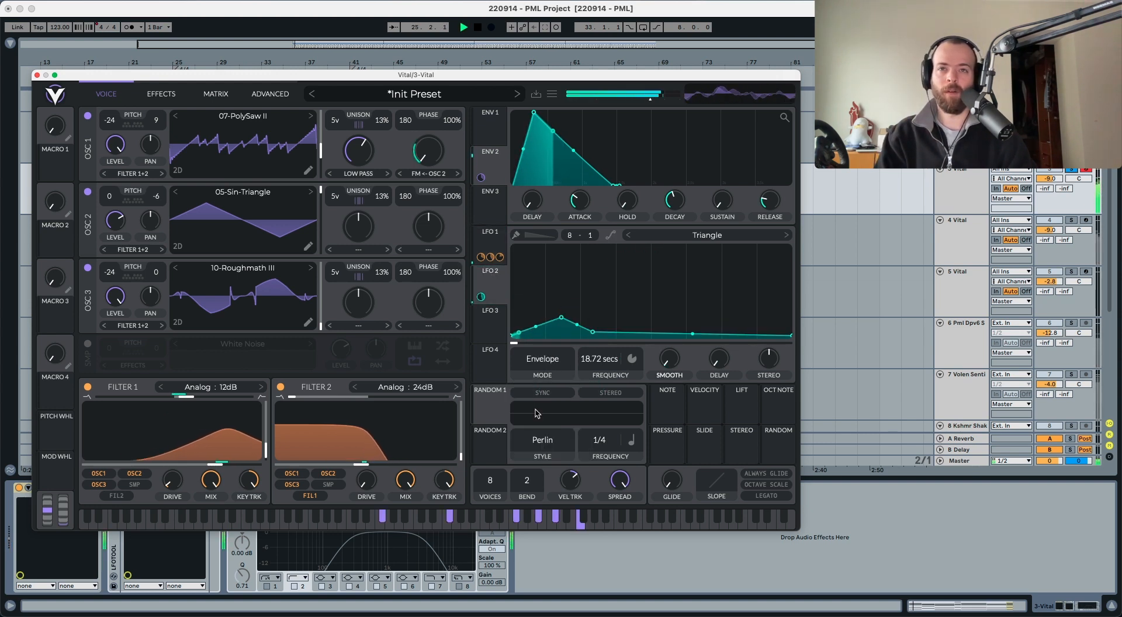
key(space)
click(489, 235)
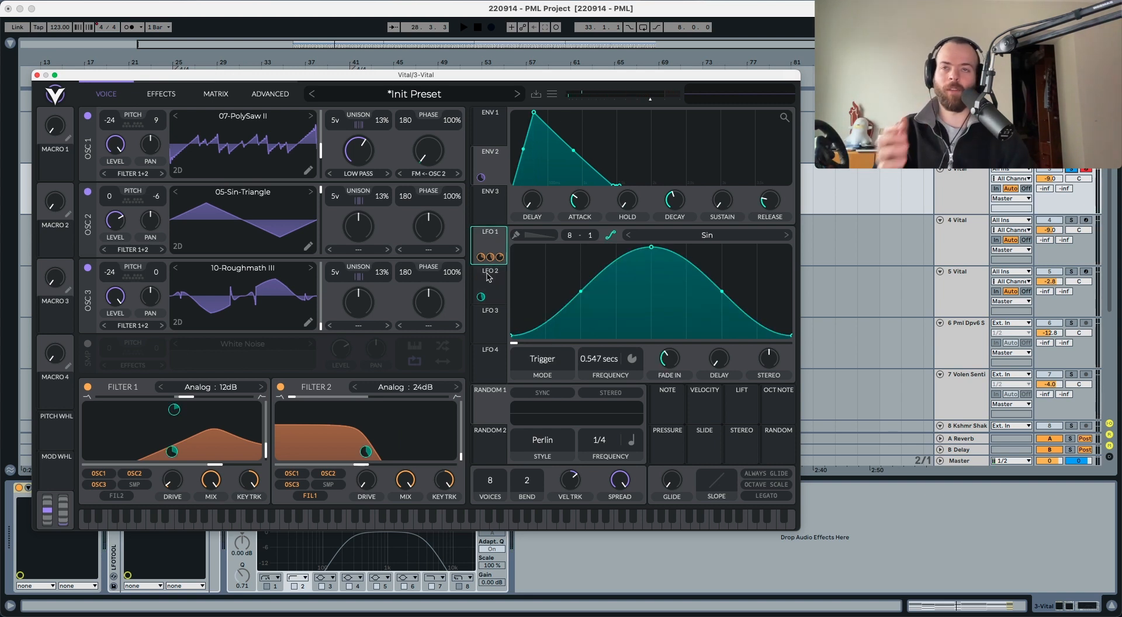
Step: Move LFO 3's triangle peak lower and earlier, and set its mode to Envelope
click(493, 321)
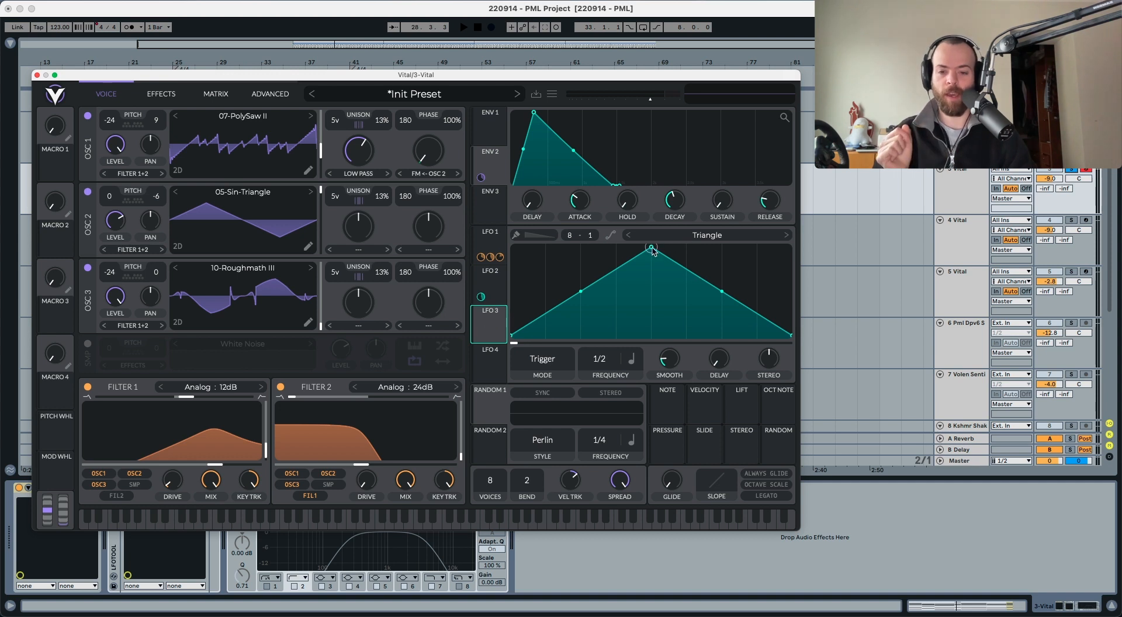
drag(653, 249, 594, 313)
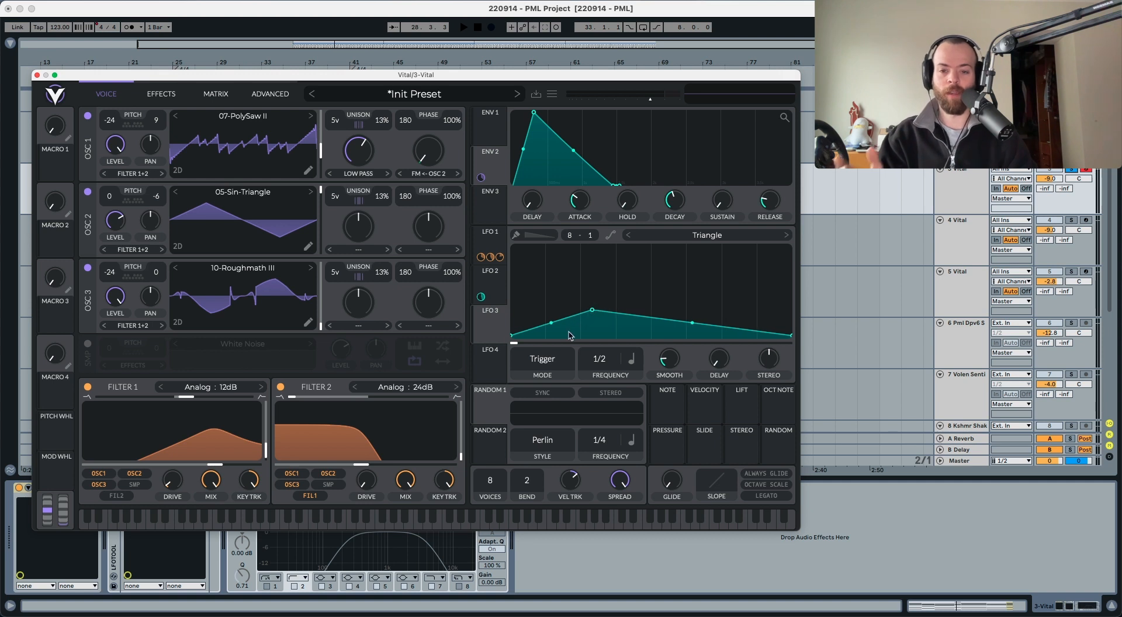
click(550, 363)
click(550, 413)
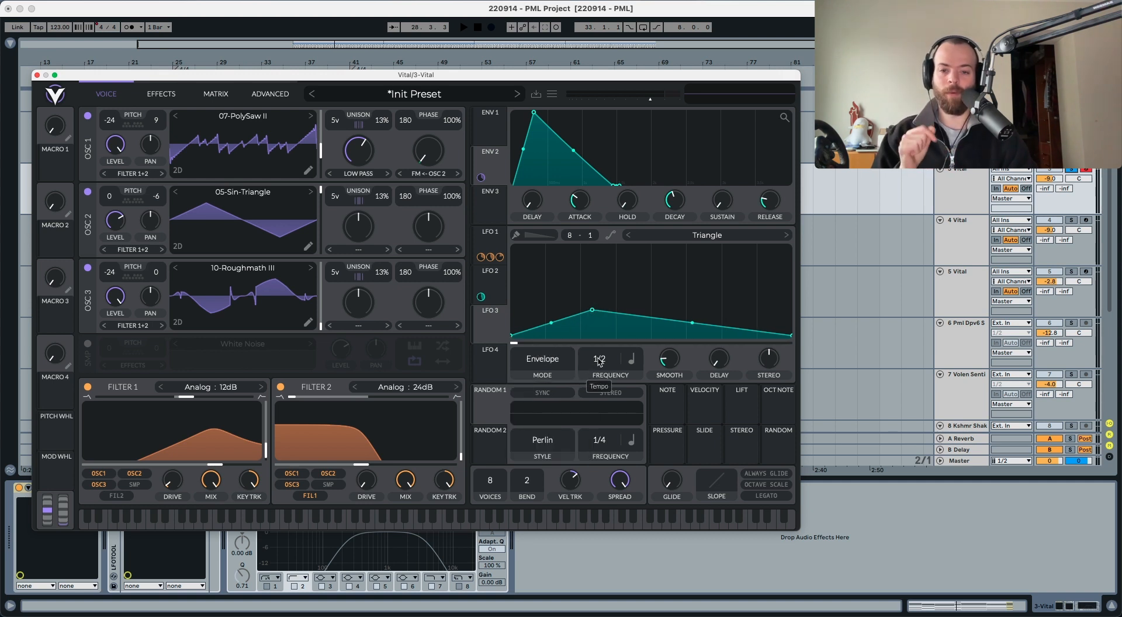
Step: Set LFO 3's rate in seconds to 6.020 secs and modulate filter 2's cutoff with it at about 66, auditioning the pad
click(630, 360)
click(628, 376)
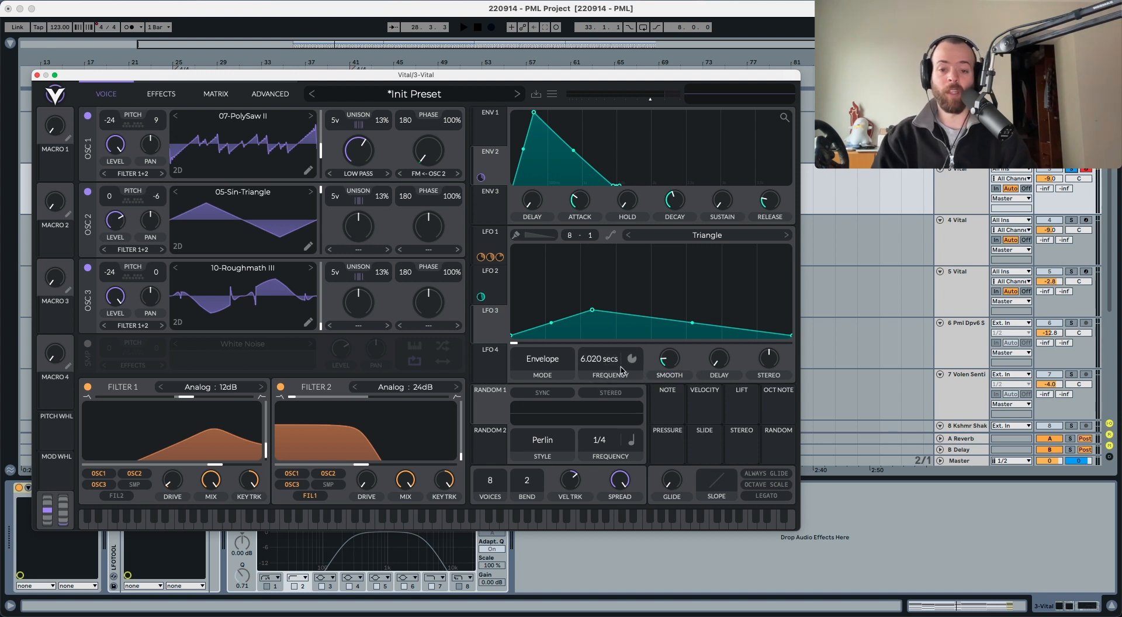
drag(489, 325, 365, 454)
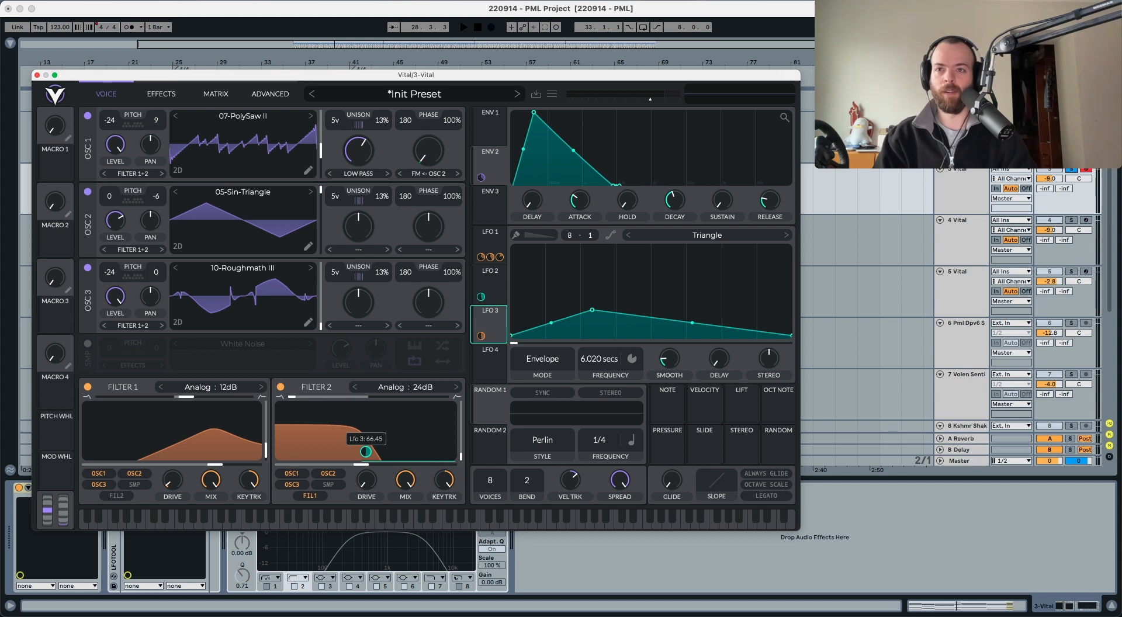
key(space)
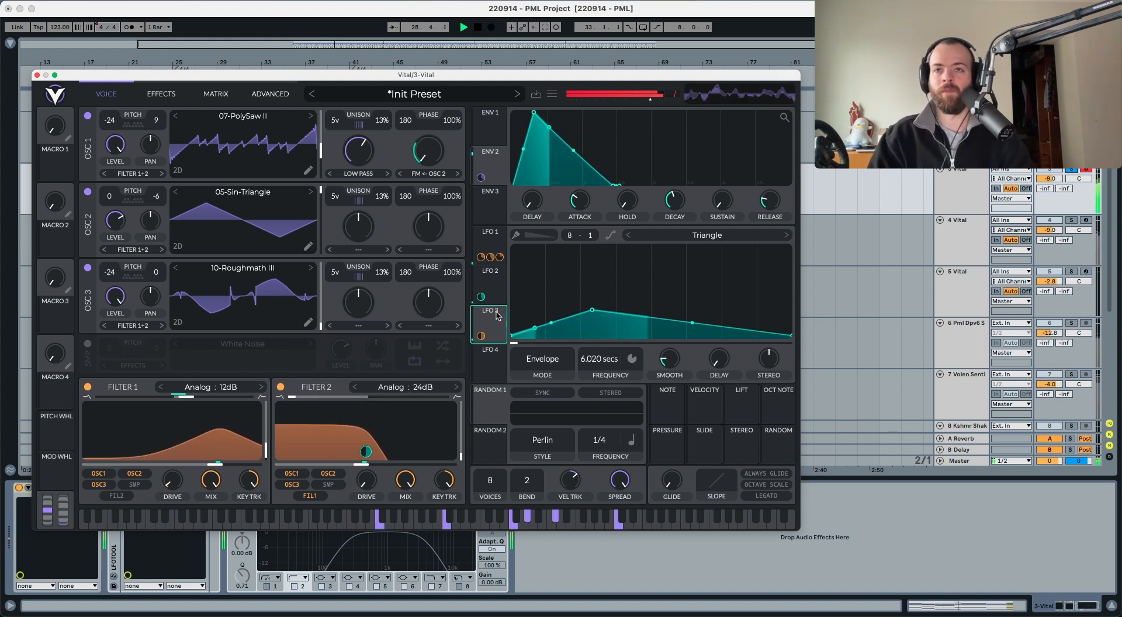
key(space)
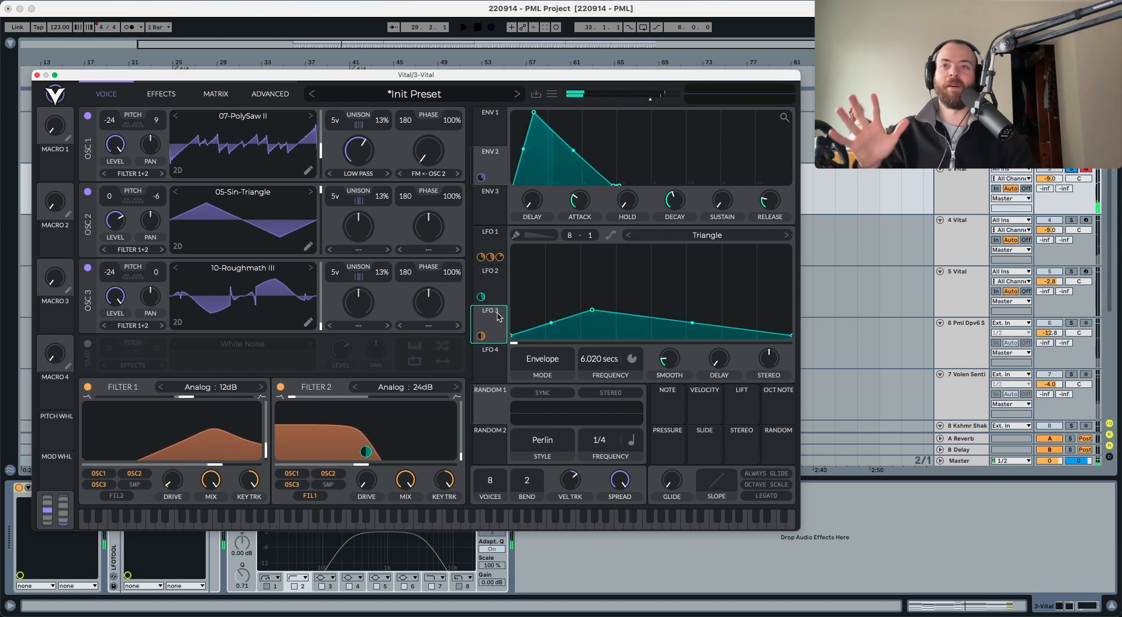
Step: Reorder the effects chain to start with Distortion, Compressor, Reverb and Eq, and enable the Distortion
click(151, 96)
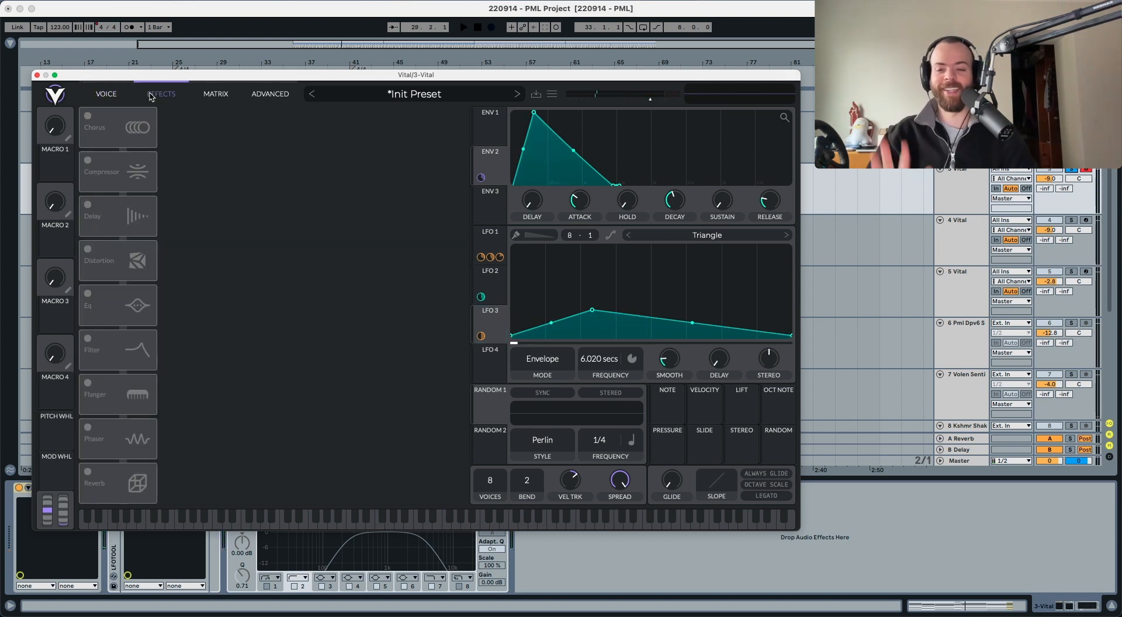
drag(114, 251, 116, 128)
drag(117, 227, 119, 166)
drag(115, 471, 109, 214)
drag(120, 365, 116, 255)
click(88, 115)
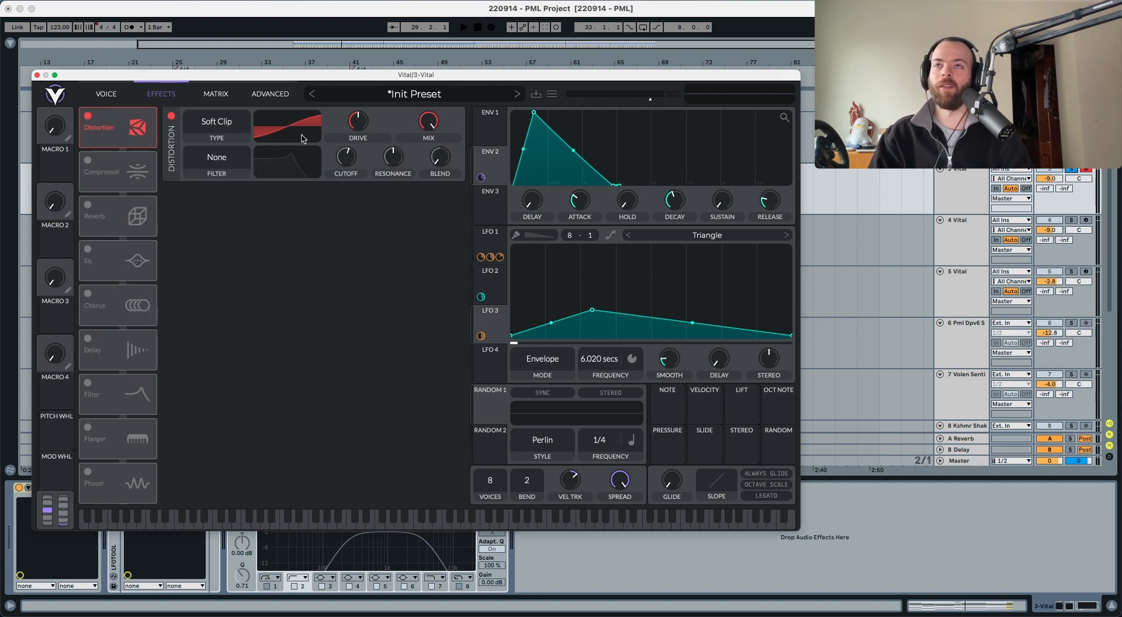
Step: Set the Distortion's drive to about 11.06 dB and its mix to about 0.296, auditioning the pad
drag(353, 129, 356, 124)
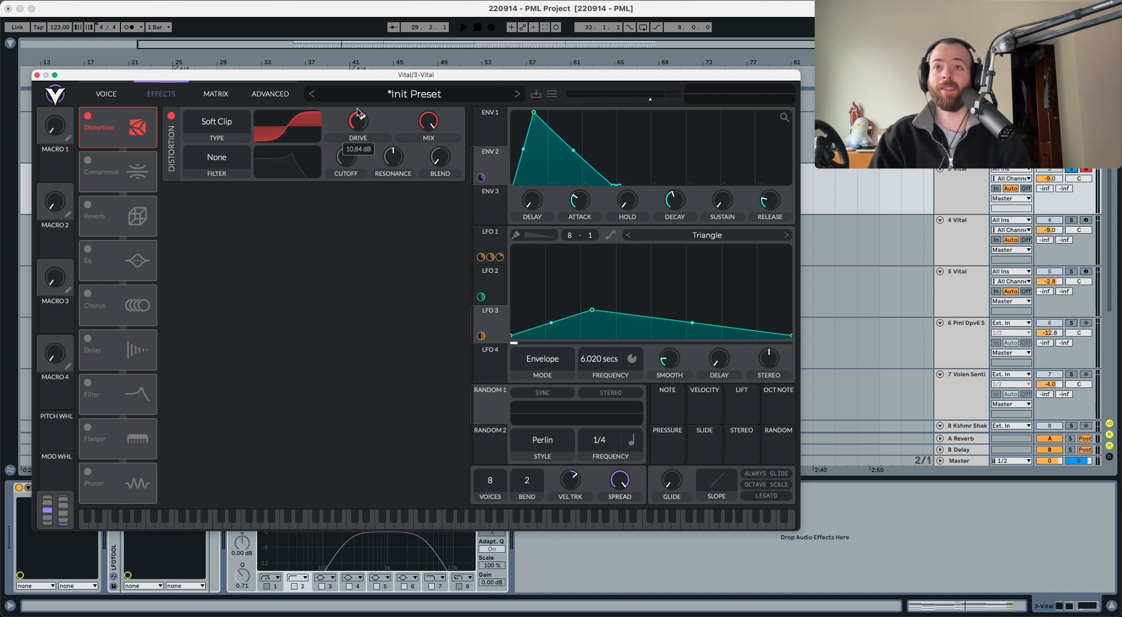
key(space)
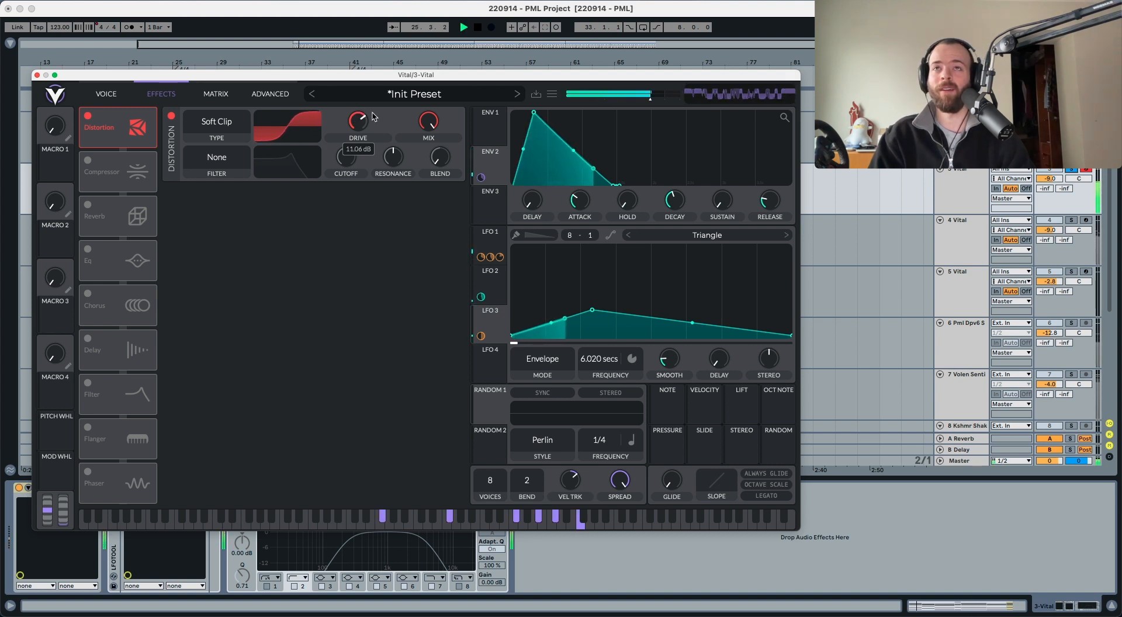
mouse_move(429, 124)
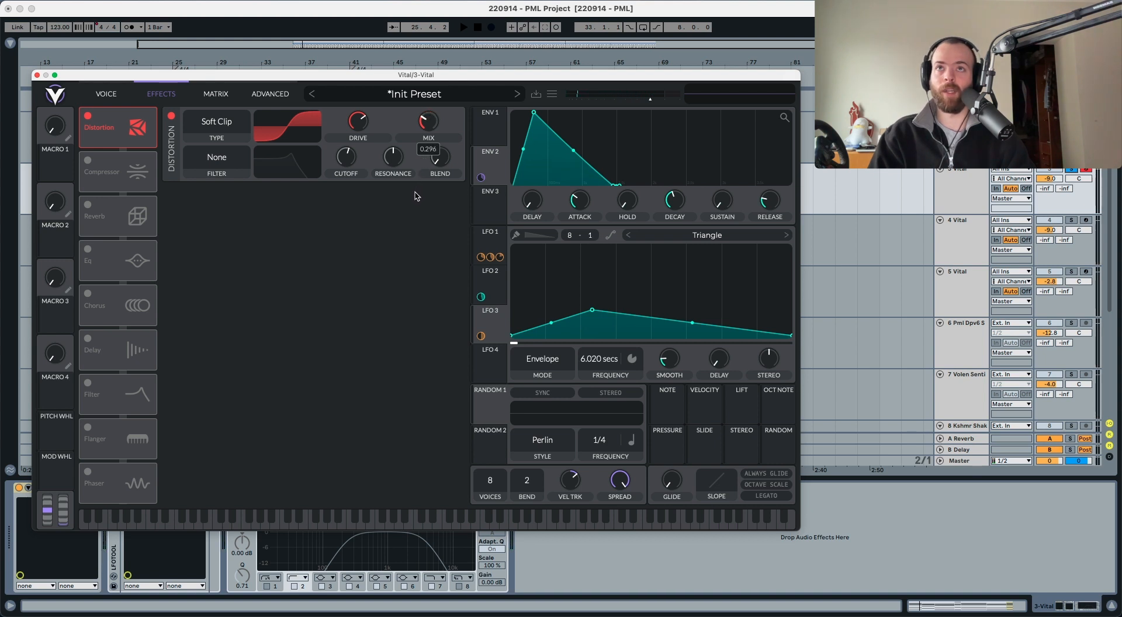
key(space)
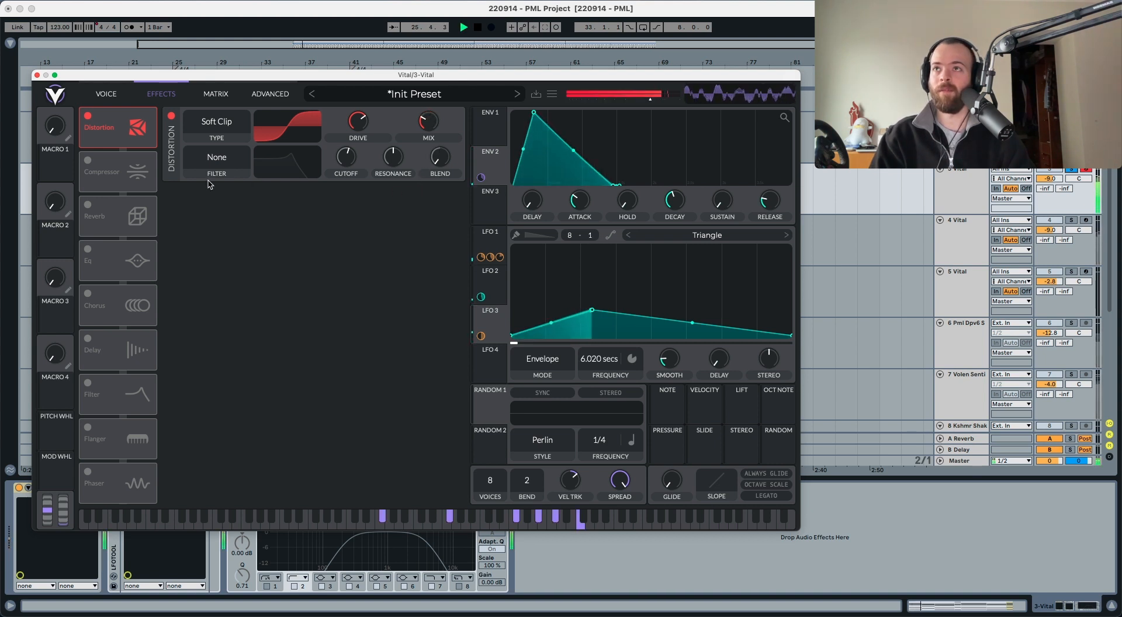
key(space)
Step: Enable the multiband Compressor and set its mix to about 0.289, auditioning the pad
click(115, 169)
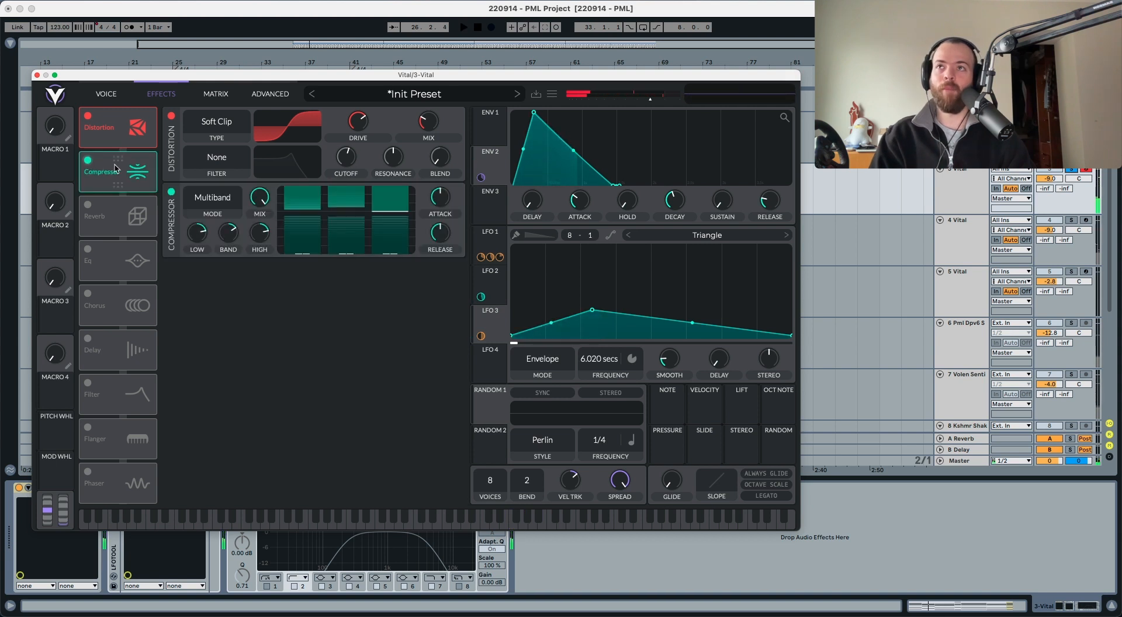
mouse_move(257, 206)
key(space)
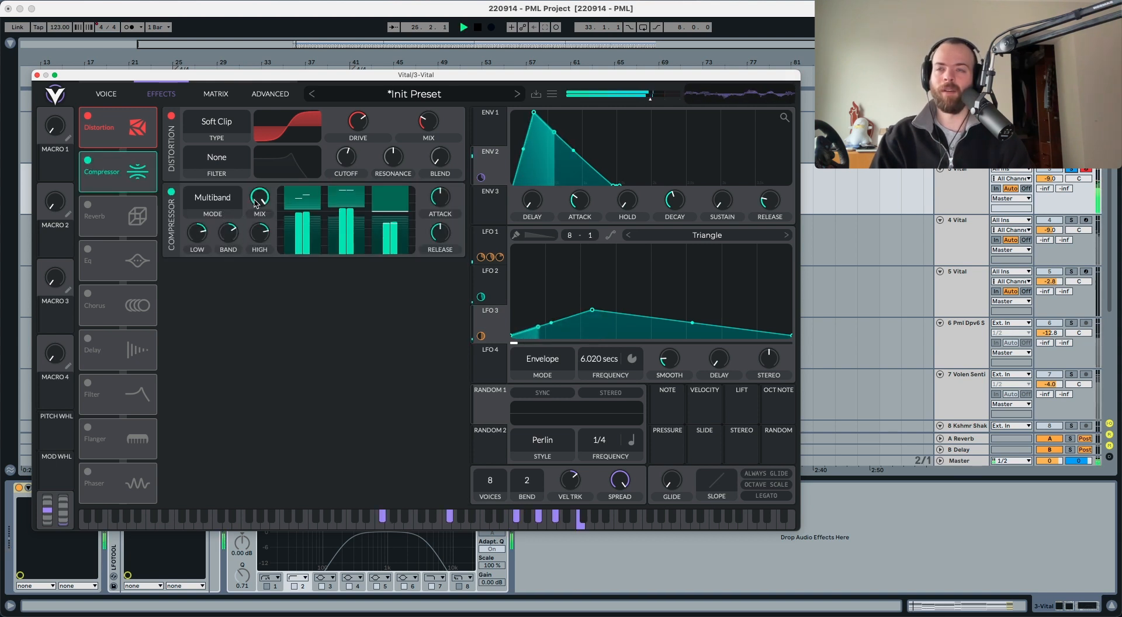
drag(257, 206, 252, 253)
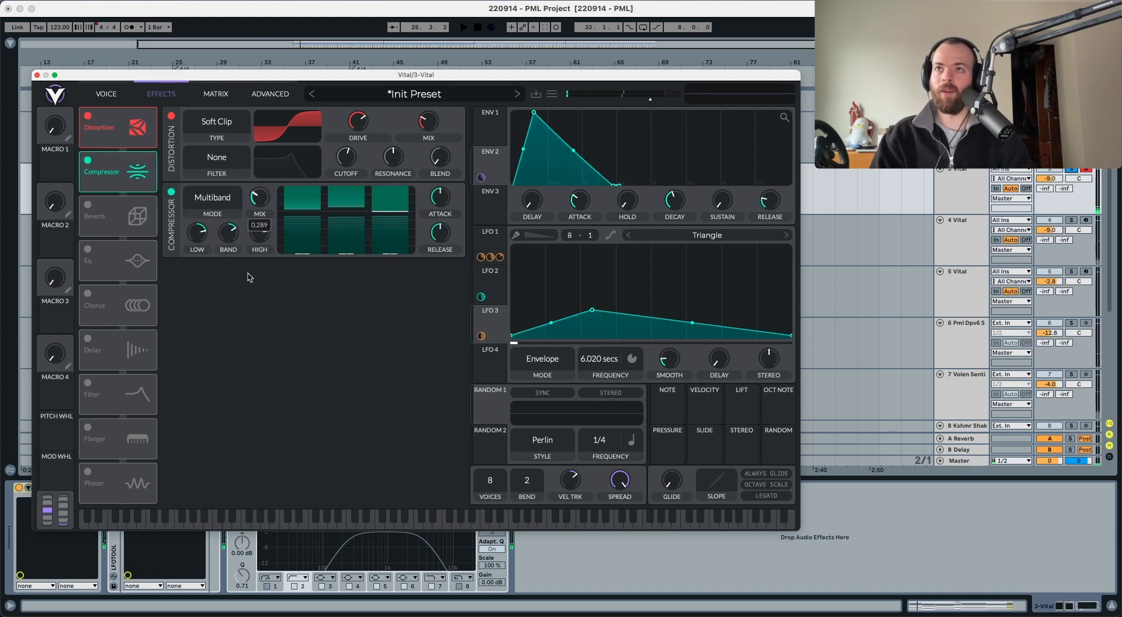
key(space)
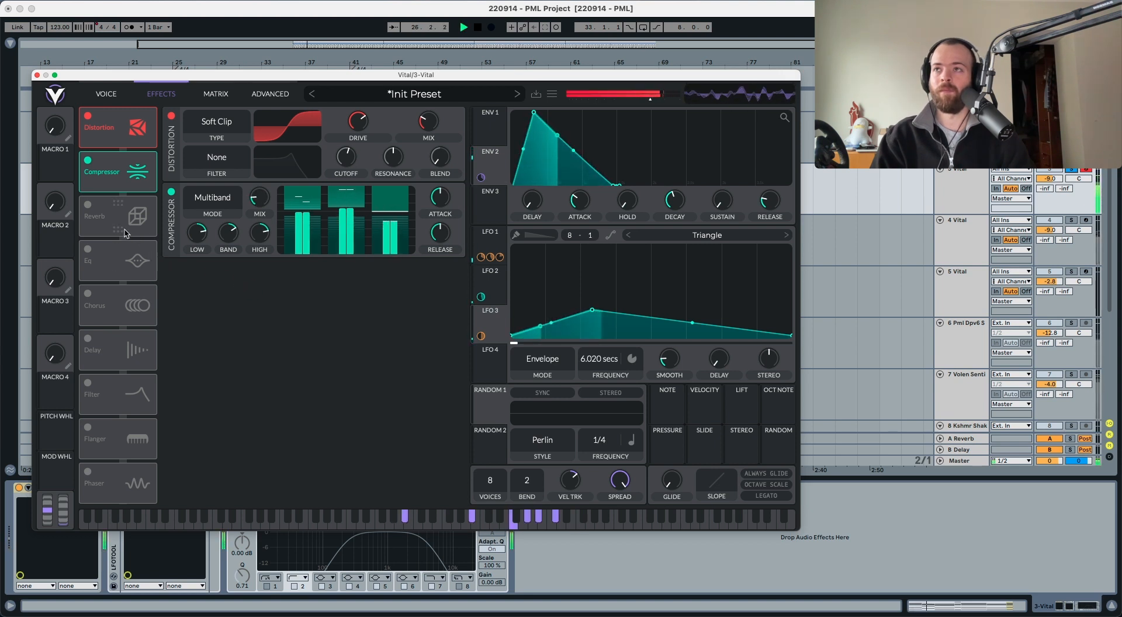
key(space)
Step: Enable the Reverb, open its pre high cut and flatten the high shelf, and reduce the low shelf with cutoff about 34.35 Hz
click(88, 206)
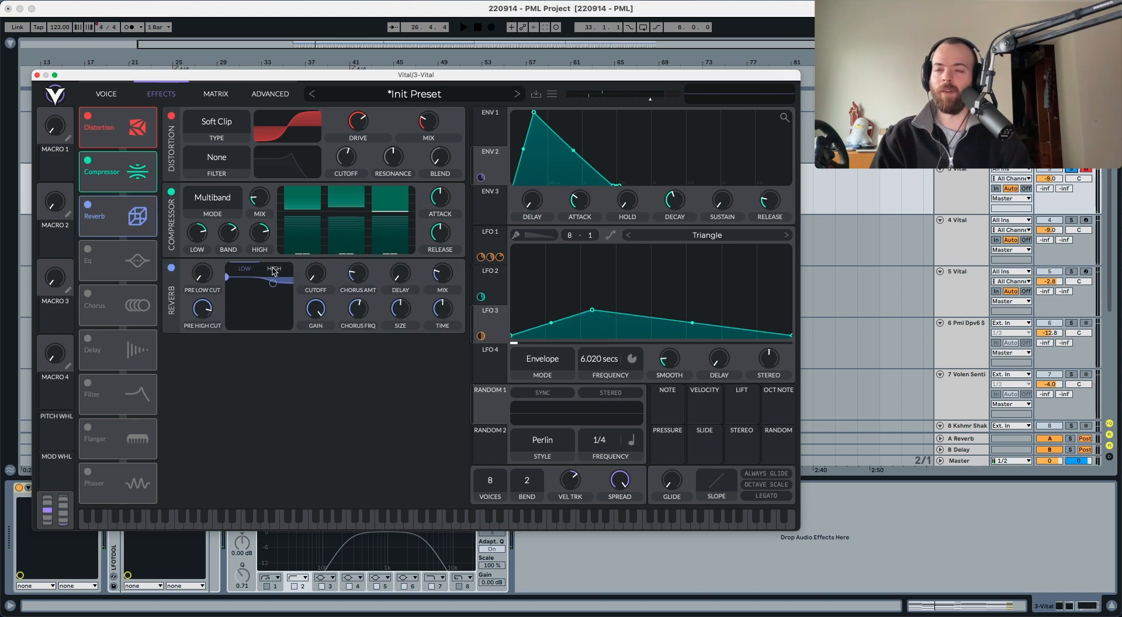
drag(311, 311, 336, 176)
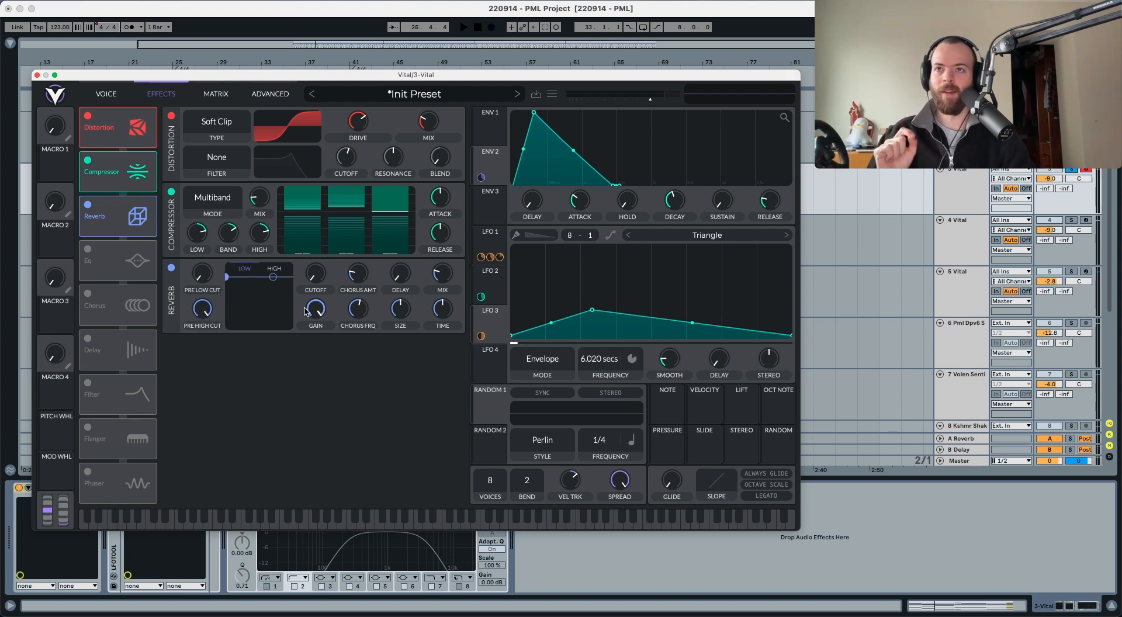
drag(307, 306, 306, 329)
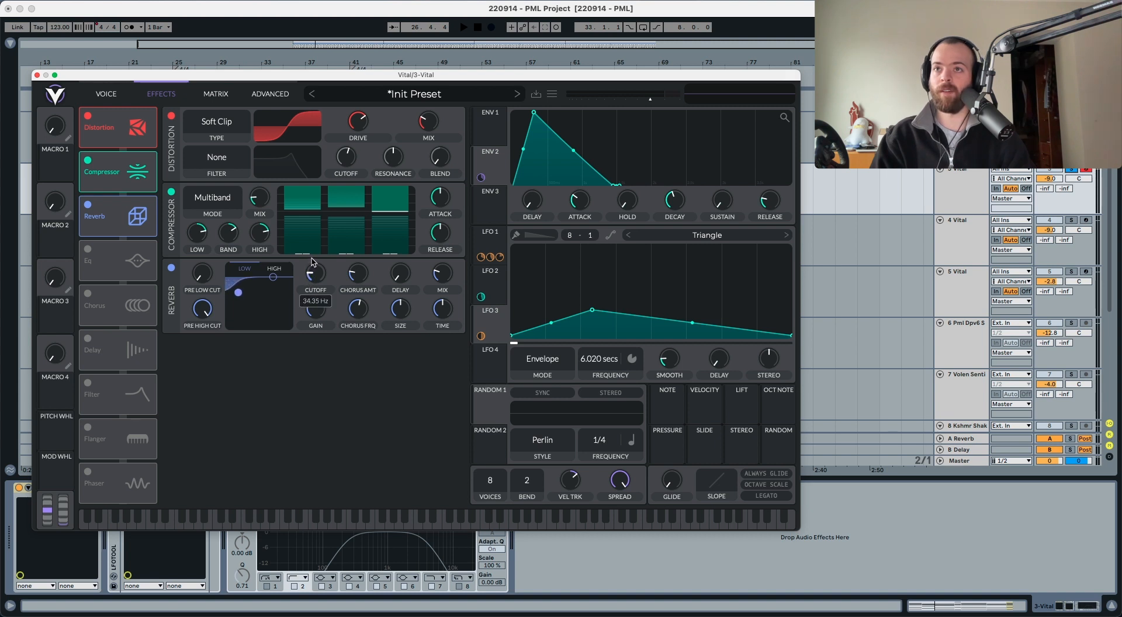
key(space)
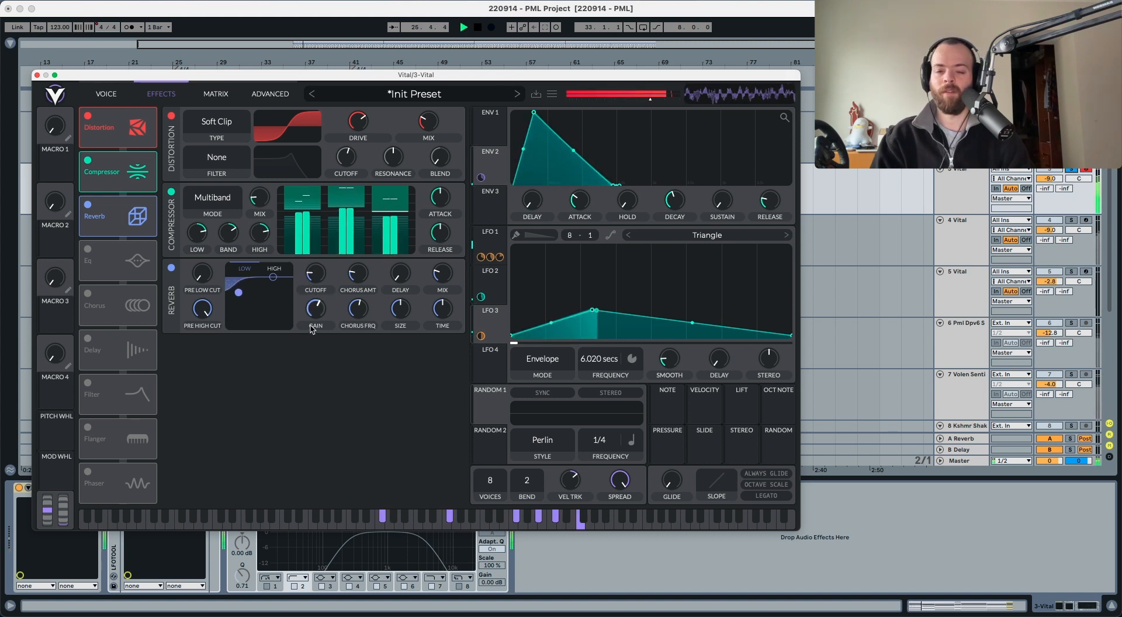
key(space)
Step: Set the Reverb's time to about 2.116 secs and its size to about 57.88%, auditioning the pad
mouse_move(437, 302)
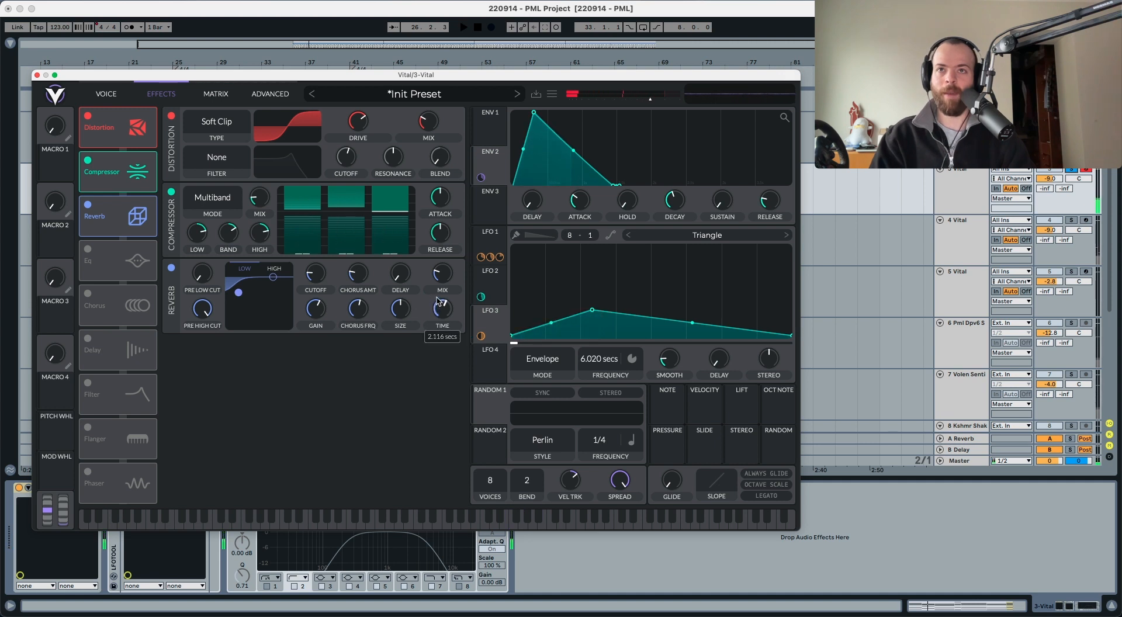
key(space)
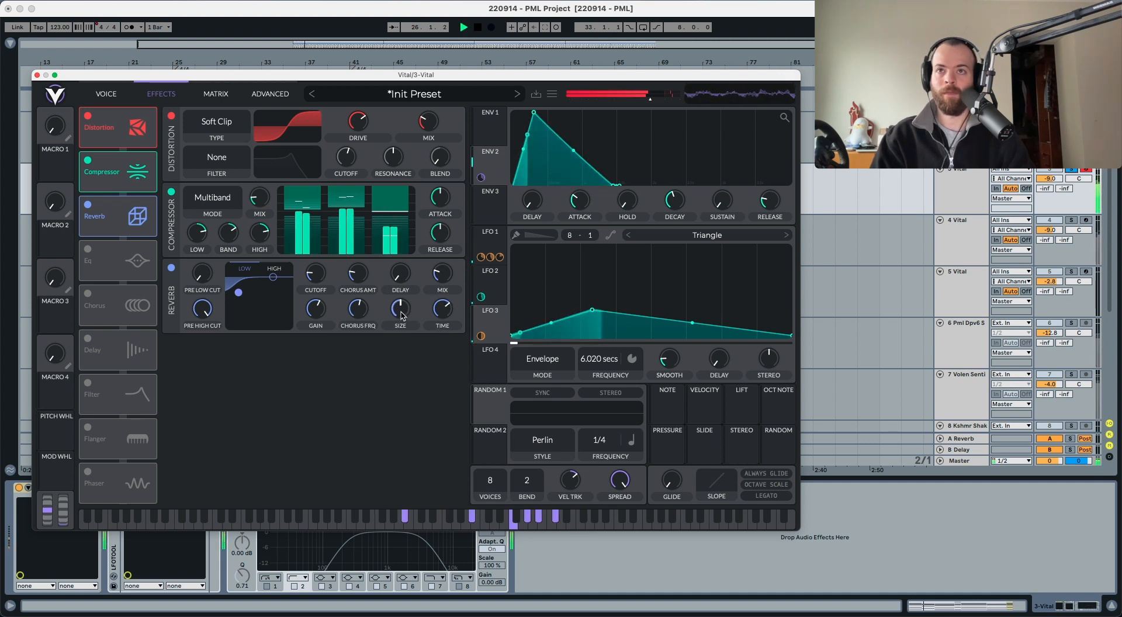
key(space)
mouse_move(403, 307)
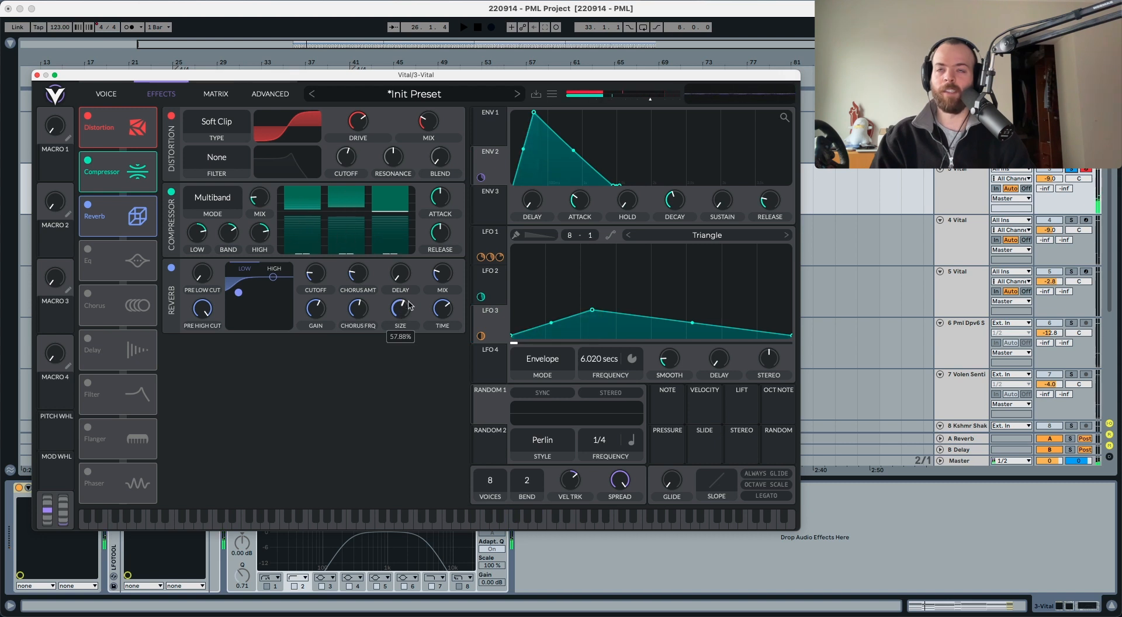
key(space)
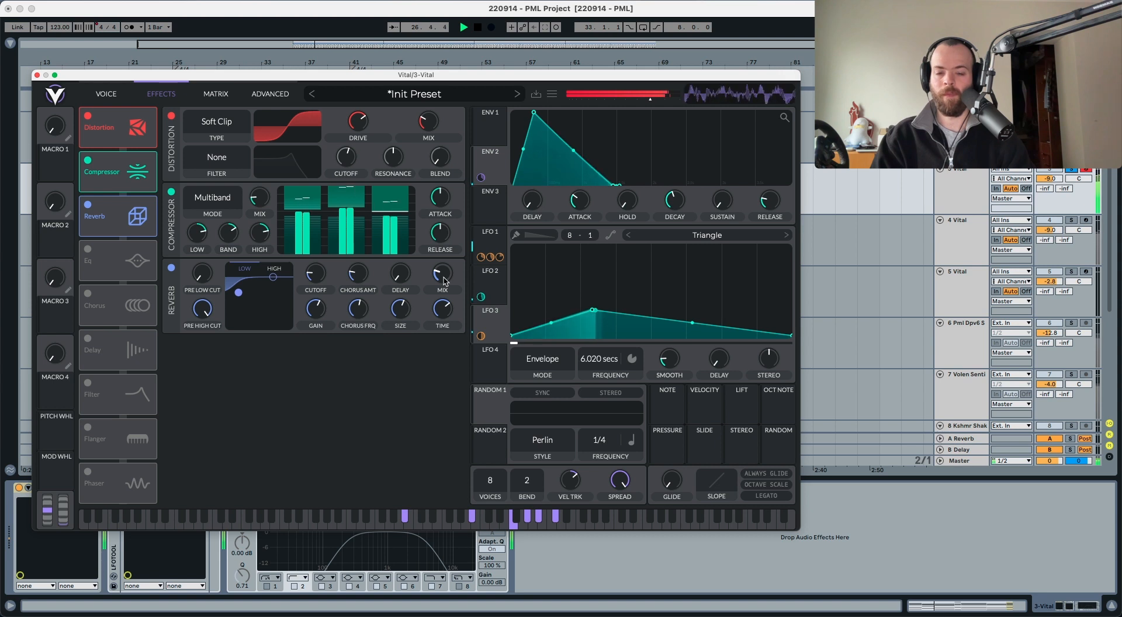
mouse_move(443, 279)
key(space)
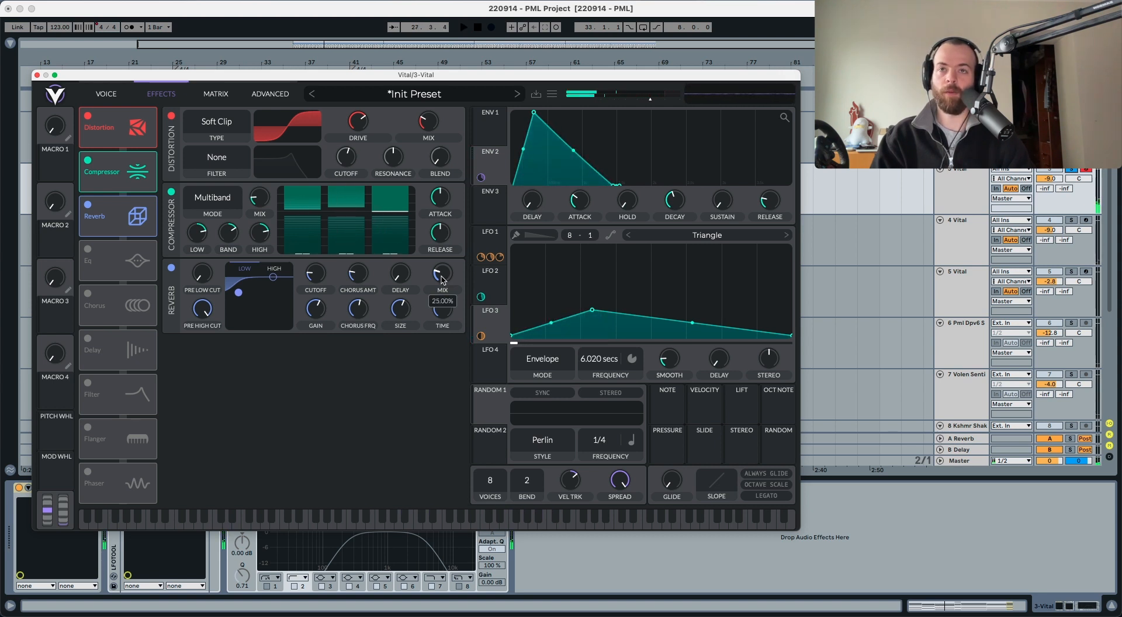
key(space)
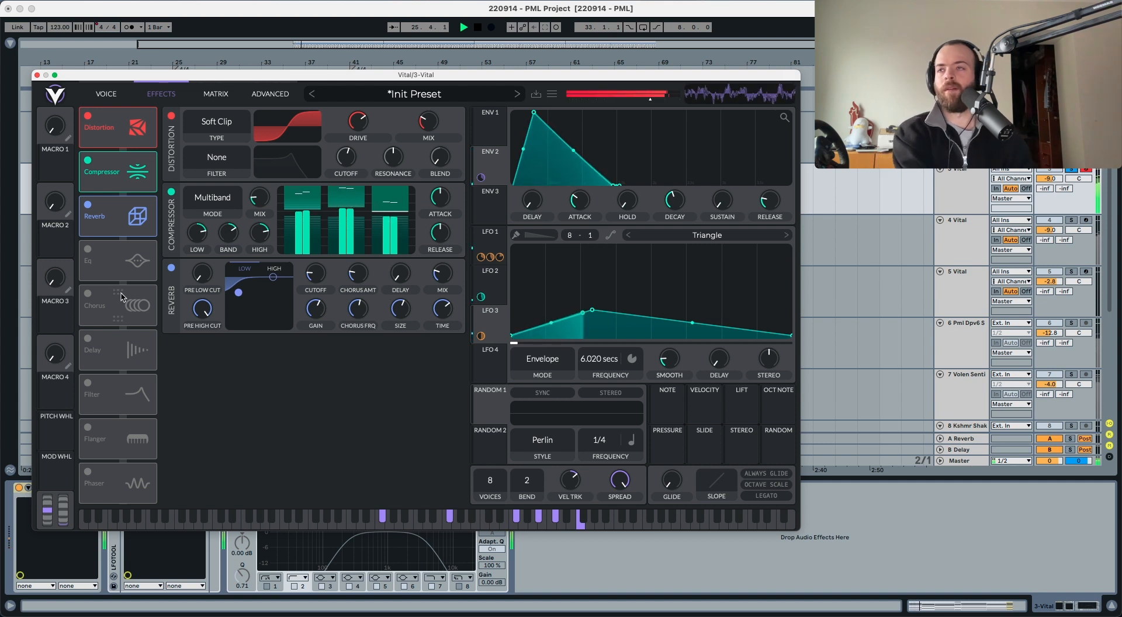
key(space)
Step: Enable the Eq and slightly cut its low band with the cutoff at about 132.4 Hz, auditioning the pad
click(87, 250)
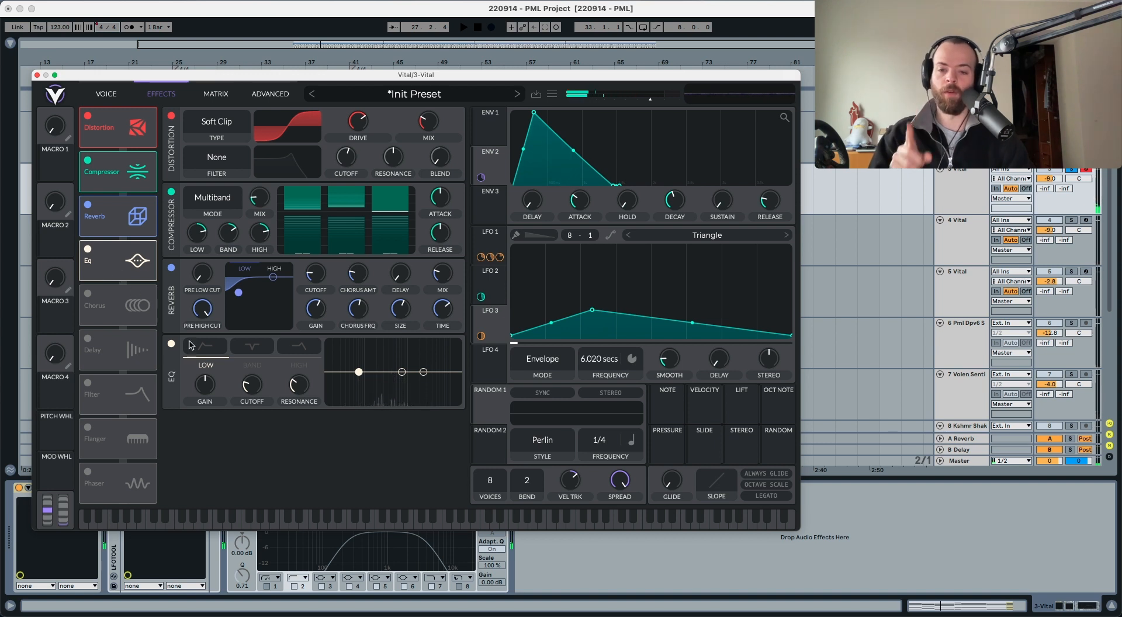
click(253, 365)
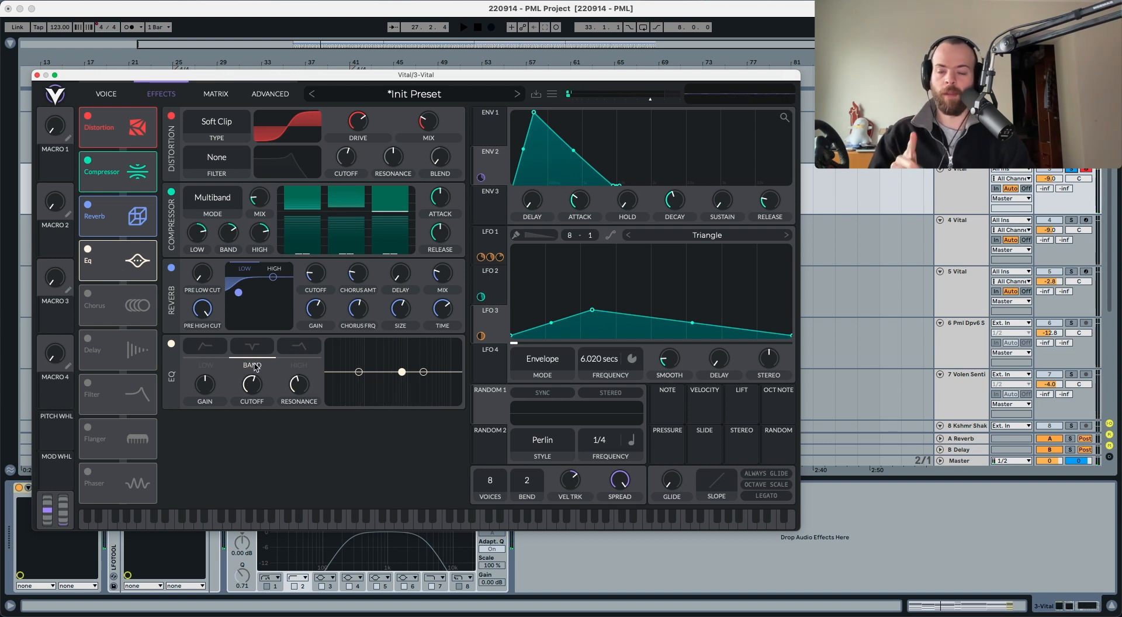
click(297, 367)
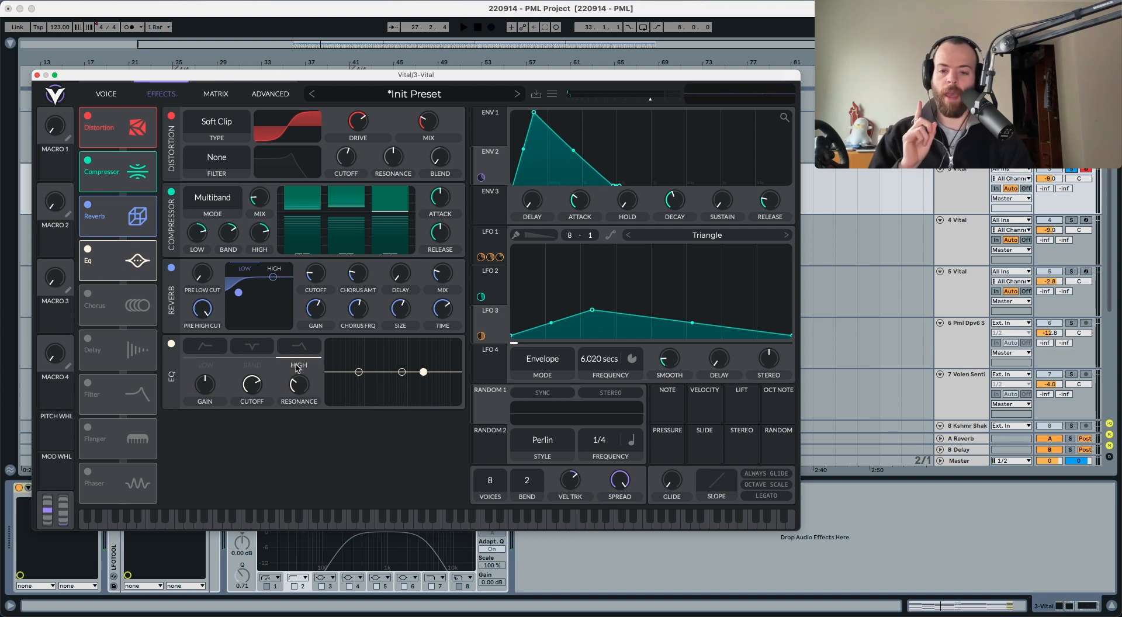
click(206, 366)
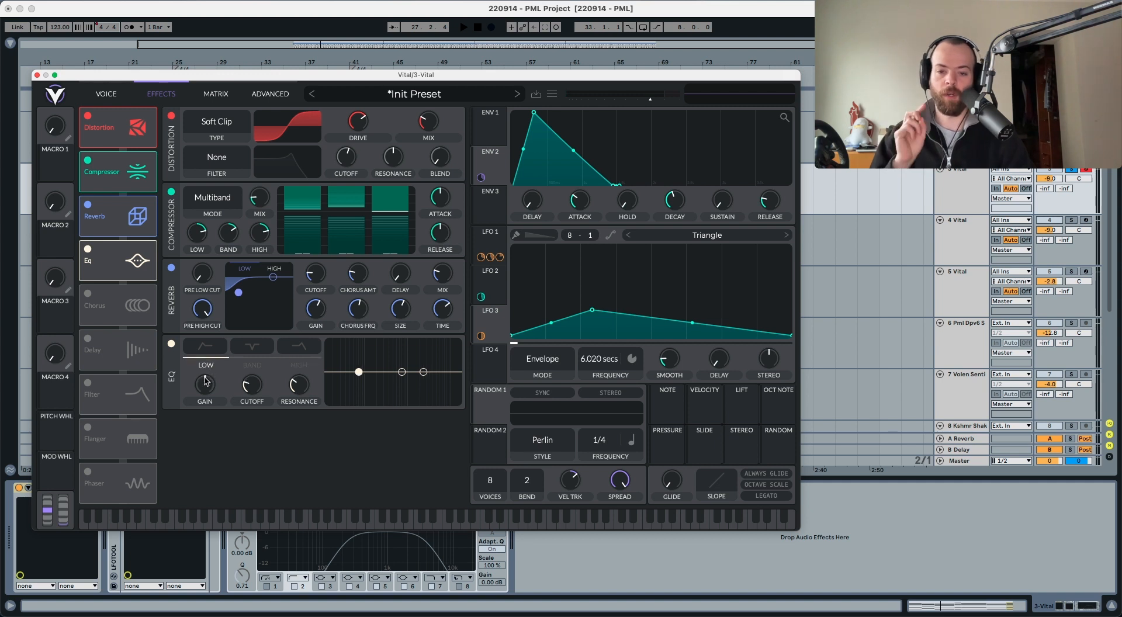
drag(206, 381, 205, 383)
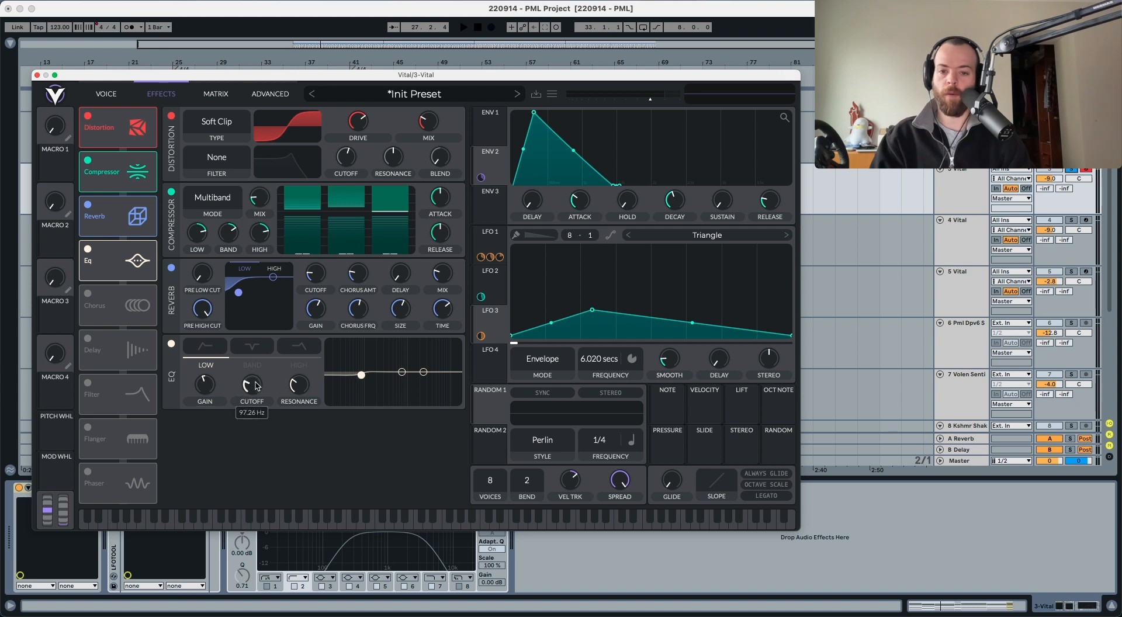
drag(258, 383, 258, 384)
key(space)
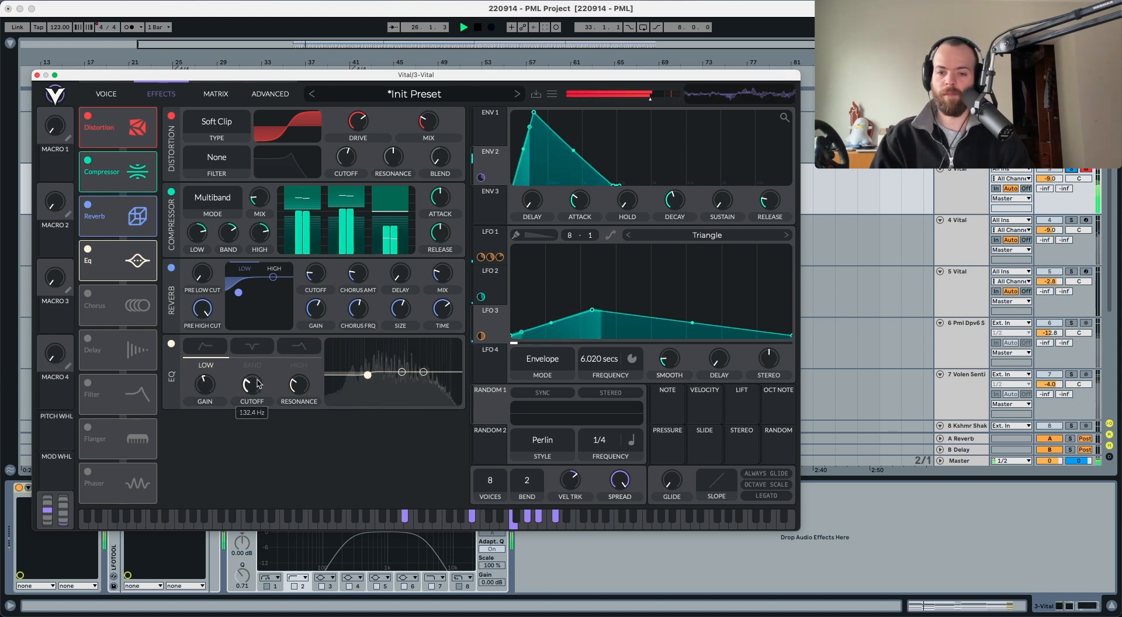
key(space)
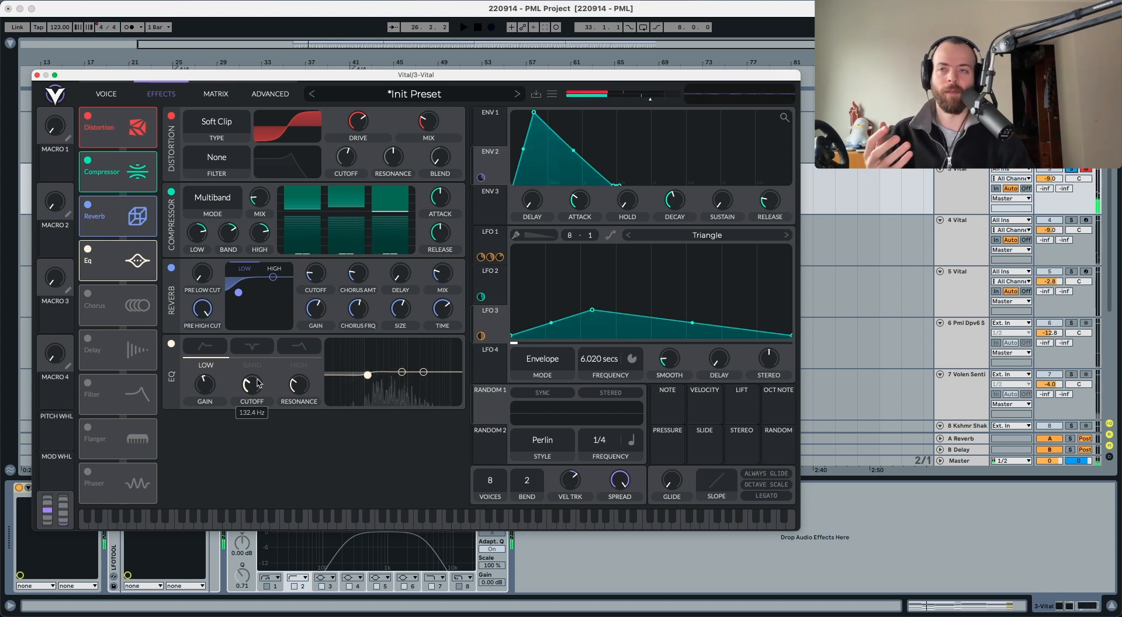
Step: Slightly boost the Eq's mid band with the cutoff at about 771.1 Hz, auditioning the pad
click(256, 368)
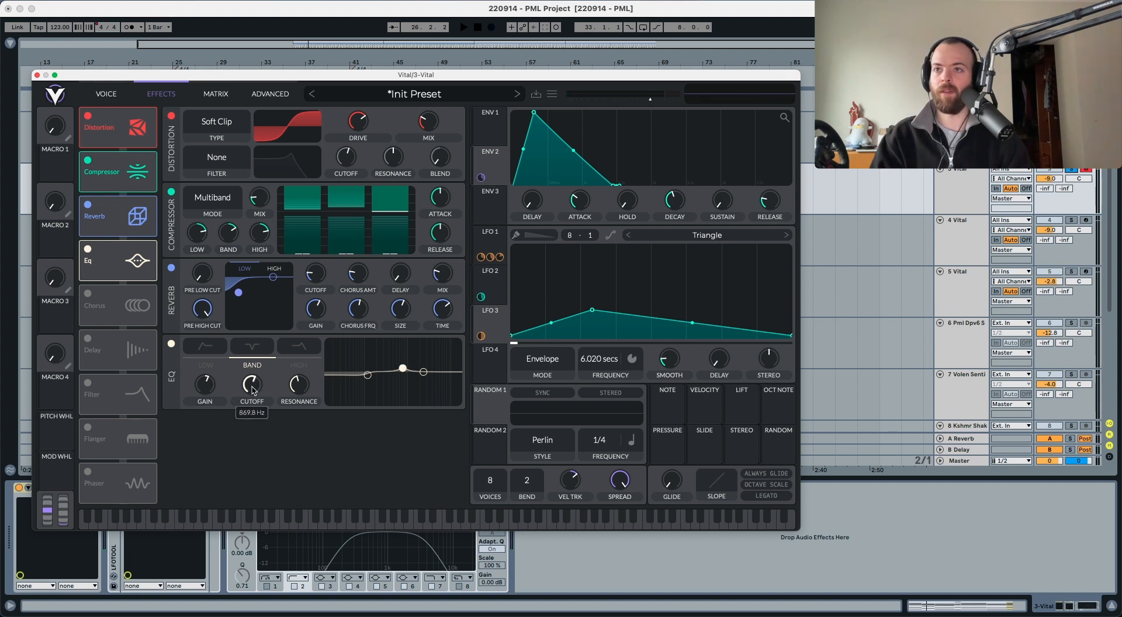
scroll(252, 390, down, 2)
key(space)
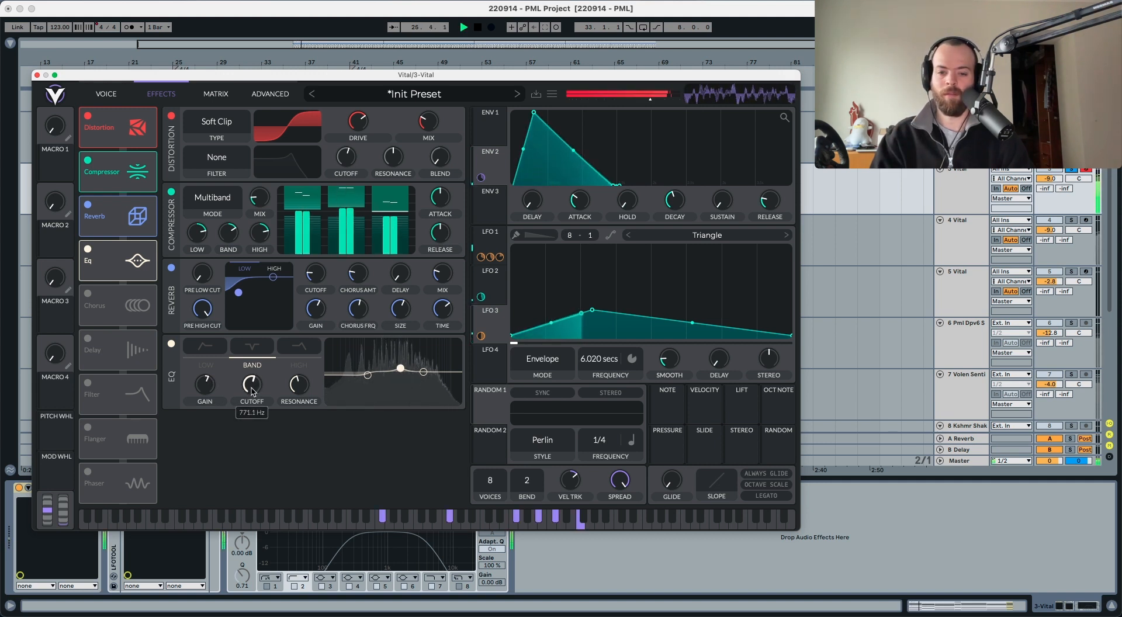
key(space)
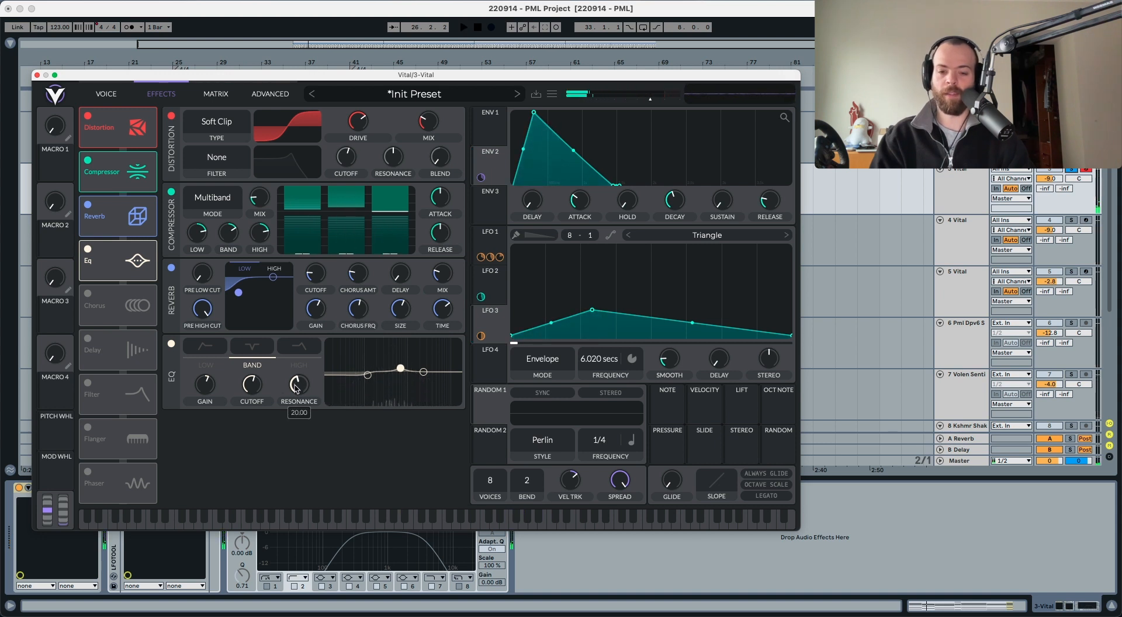
Step: Boost the Eq's high band and lower its cutoff to just above the mid band, auditioning the pad
click(290, 368)
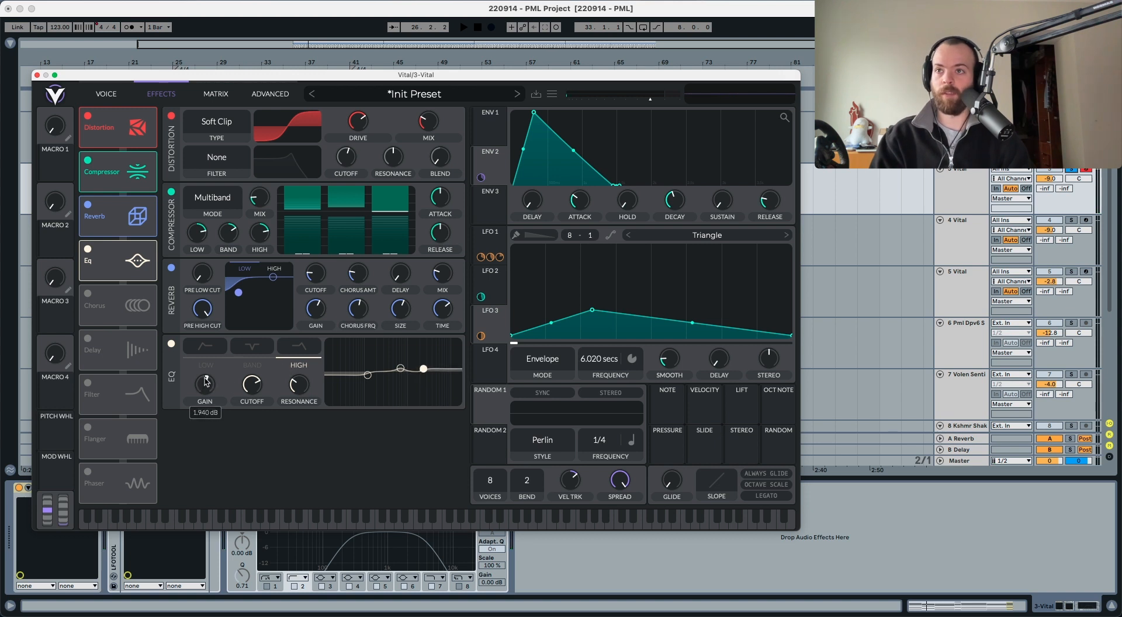
key(space)
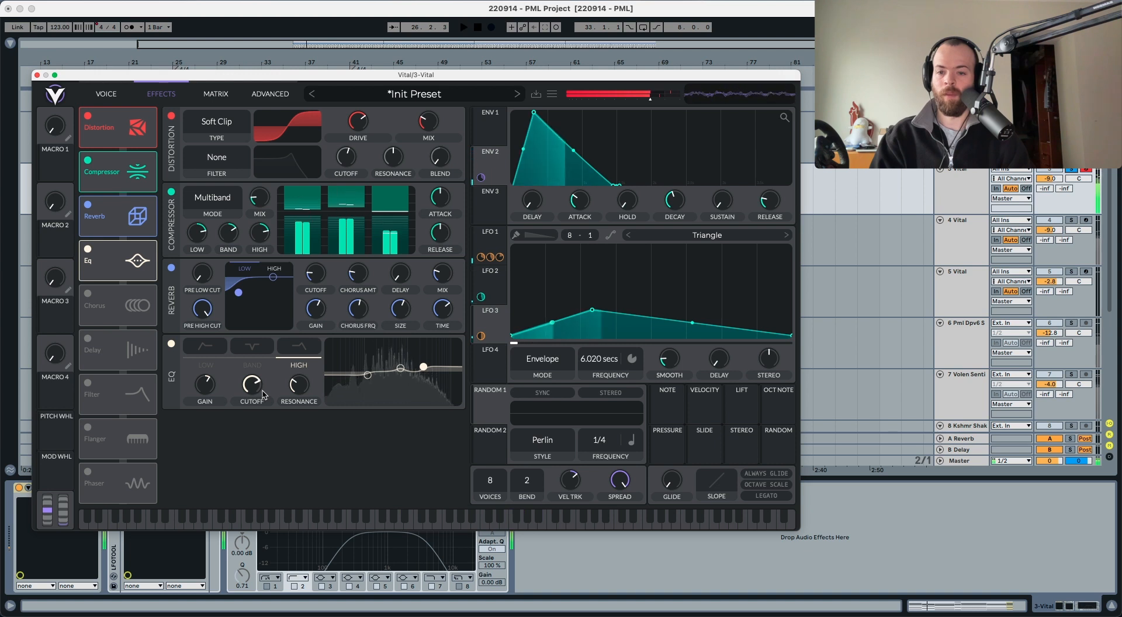
key(space)
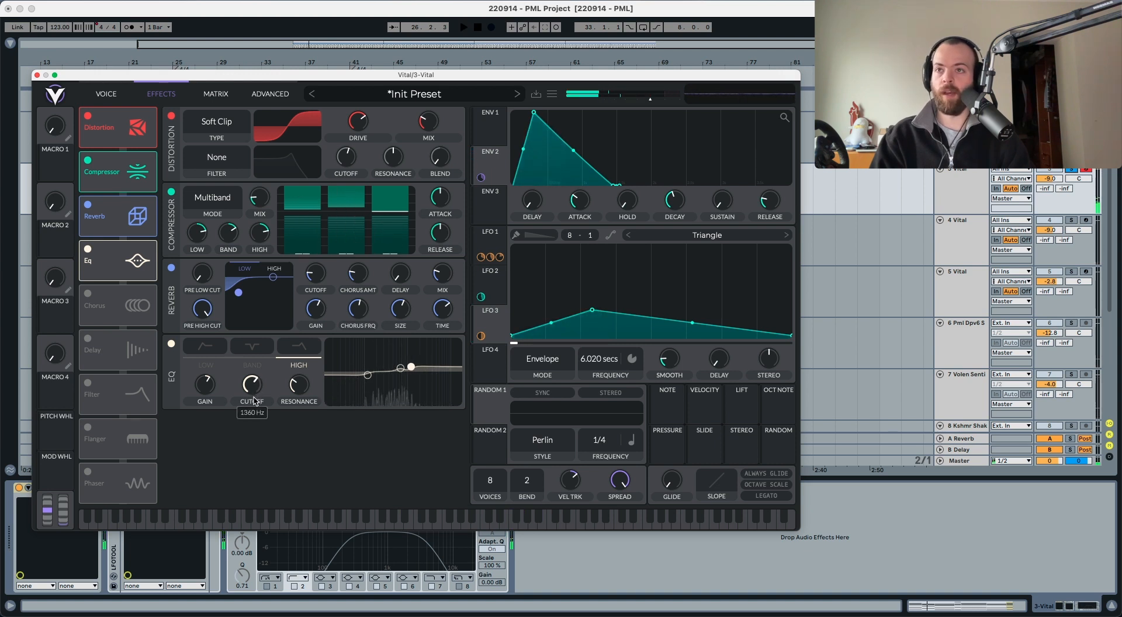
key(space)
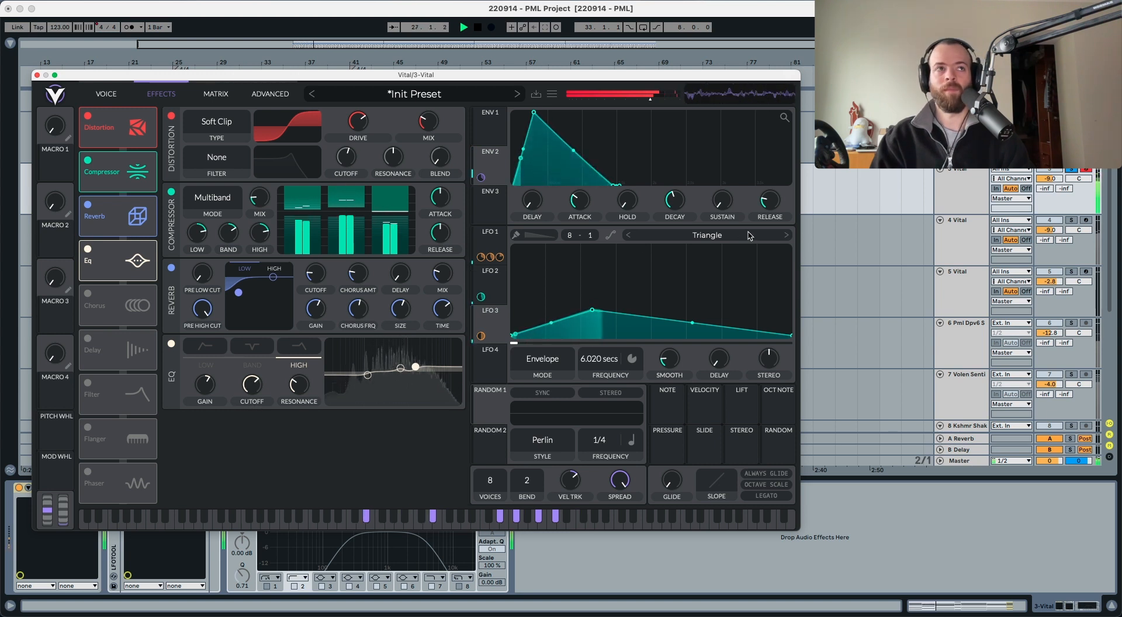
scroll(901, 212, down, 2)
scroll(935, 199, up, 2)
scroll(952, 170, up, 1)
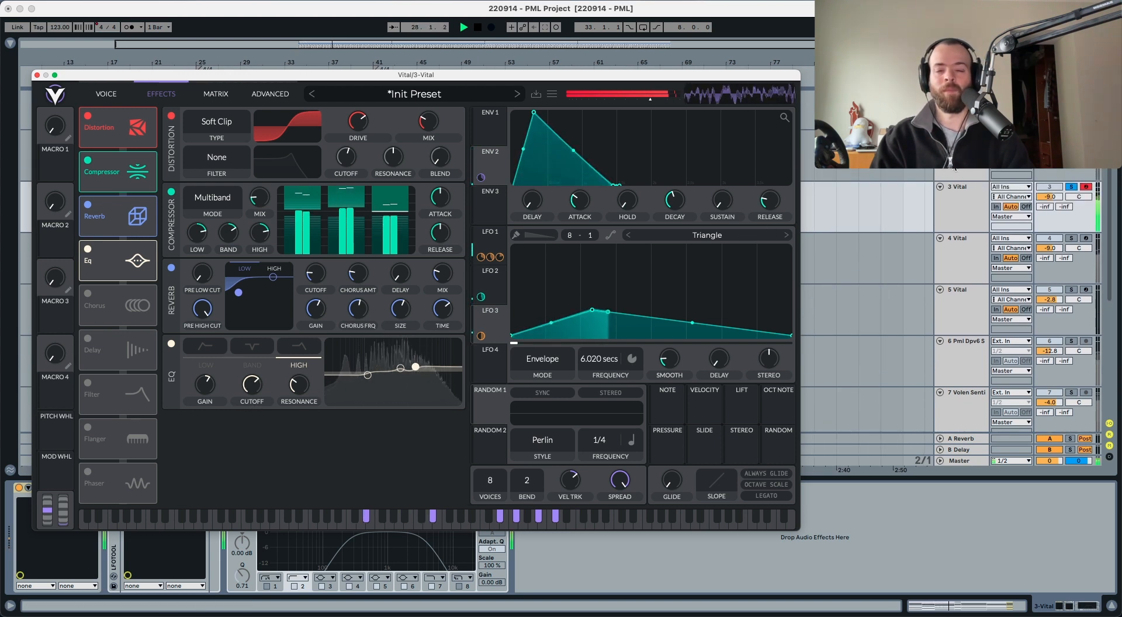
key(space)
Step: Move the synth window clear of the track's device chain and switch on EQ Eight
drag(461, 77, 467, 28)
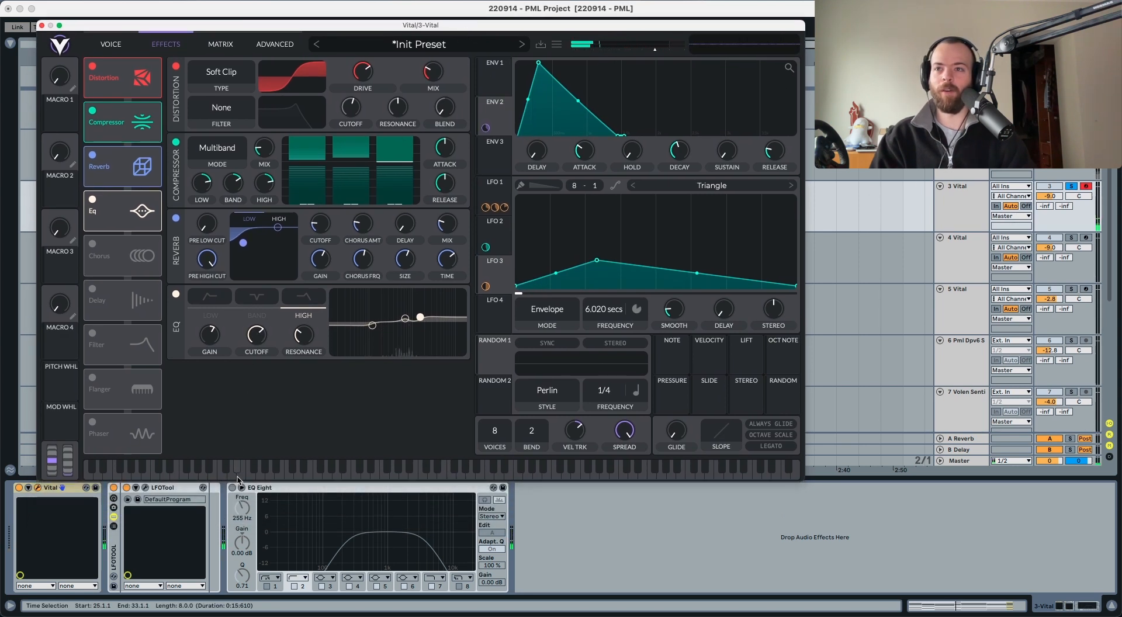
click(232, 488)
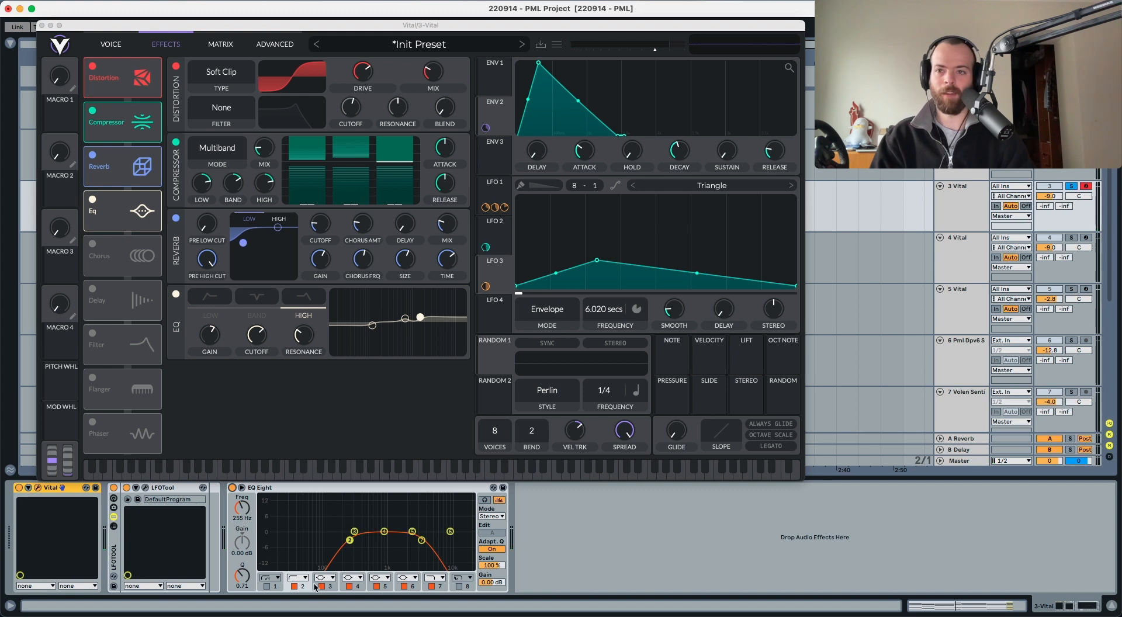
Step: Select band 7 of EQ Eight to check its high-frequency roll-off and audition the soloed pad
click(443, 587)
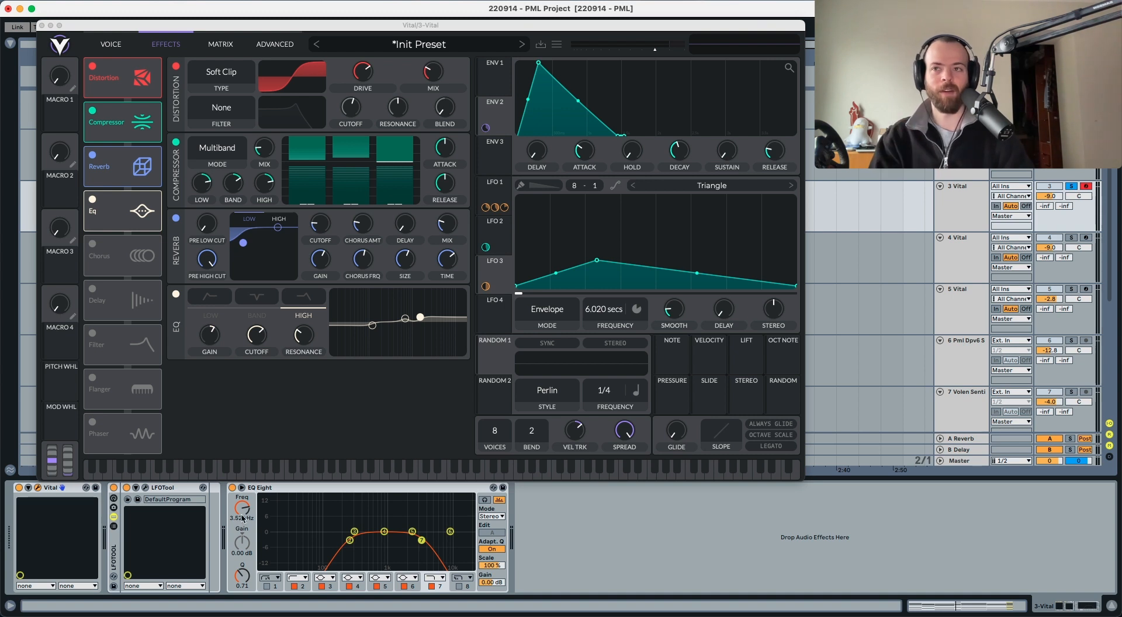
key(space)
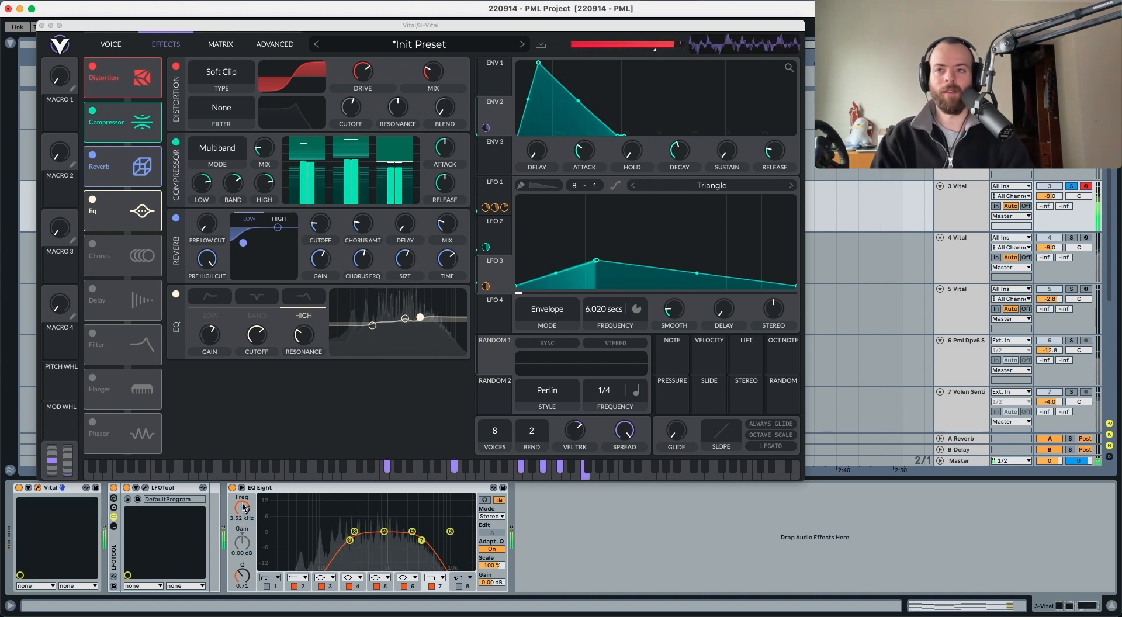
Step: Unsolo track 3 and play the full arrangement from bar 25 with the synth window hidden
click(1073, 185)
drag(393, 25, 392, 66)
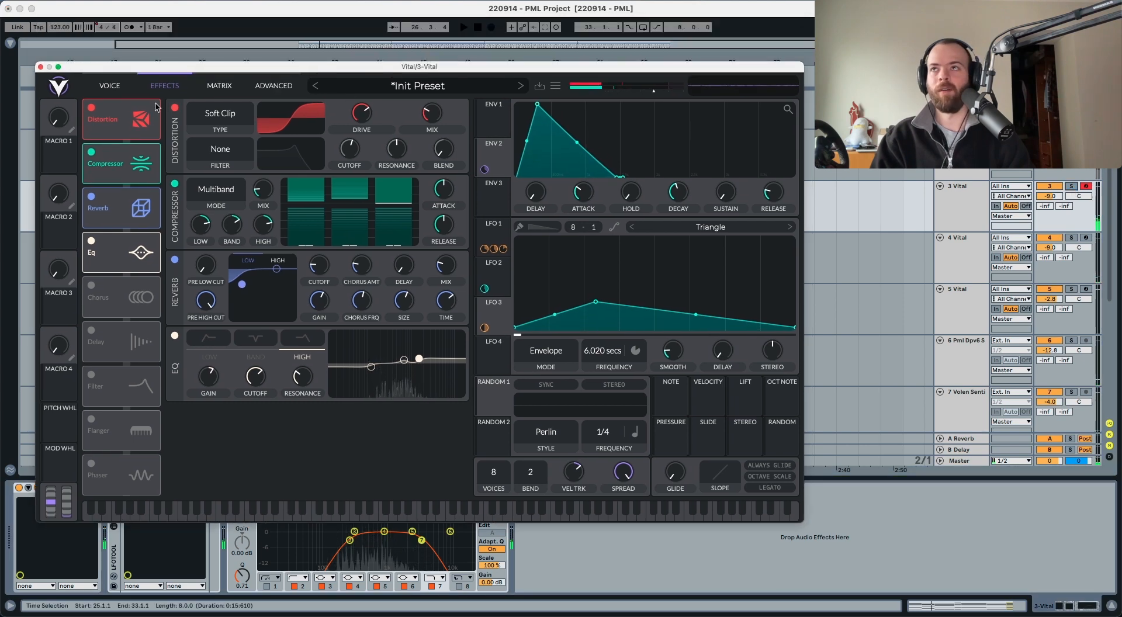
key(space)
key(super+alt+p)
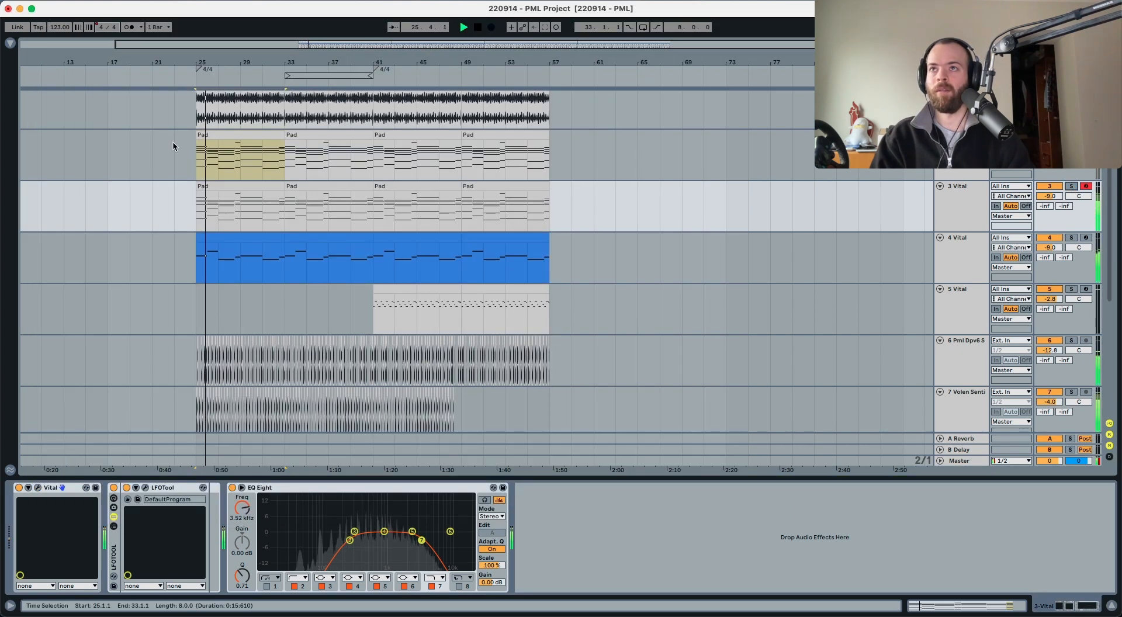
Step: Open the first Pad clip on track 3 and inspect its notes while listening to the full mix, then stop playback
double_click(228, 187)
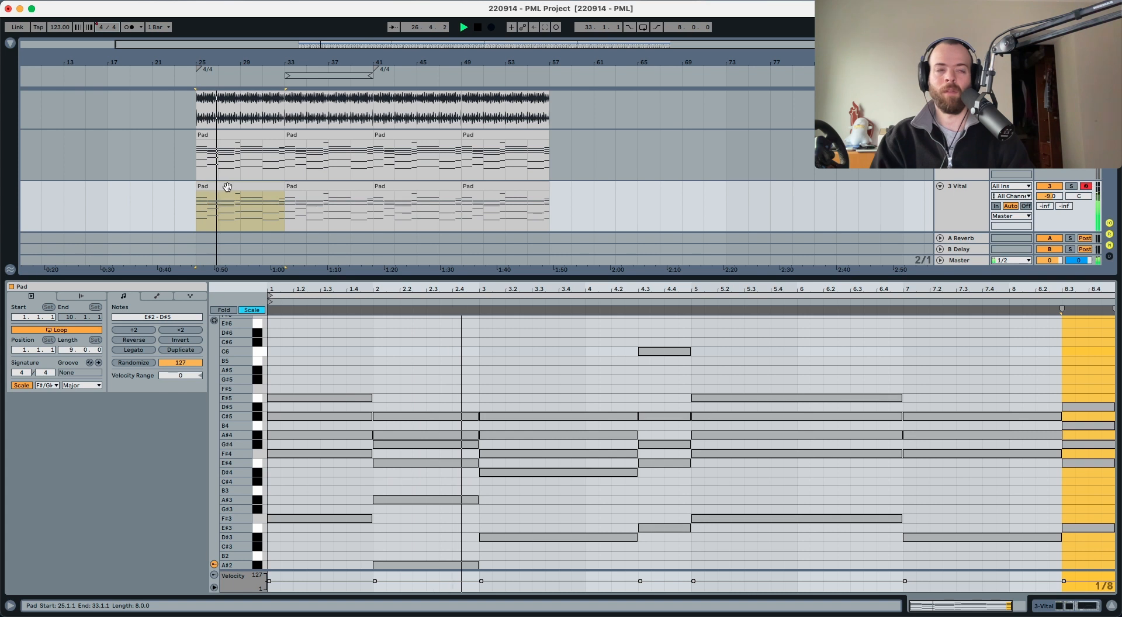
click(1081, 418)
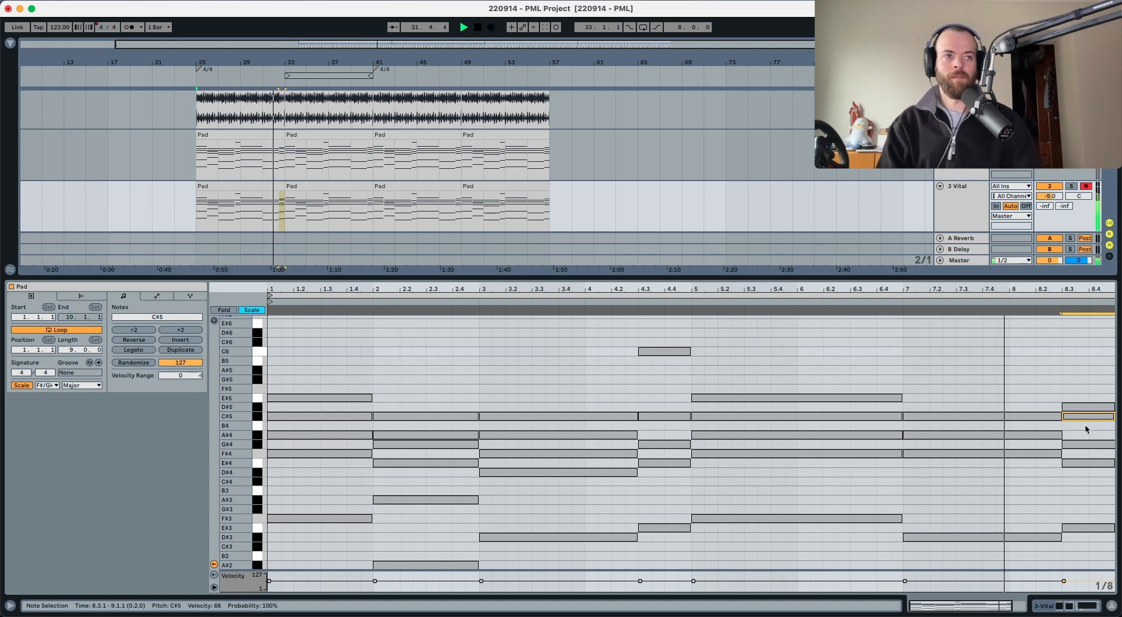
scroll(403, 171, down, 3)
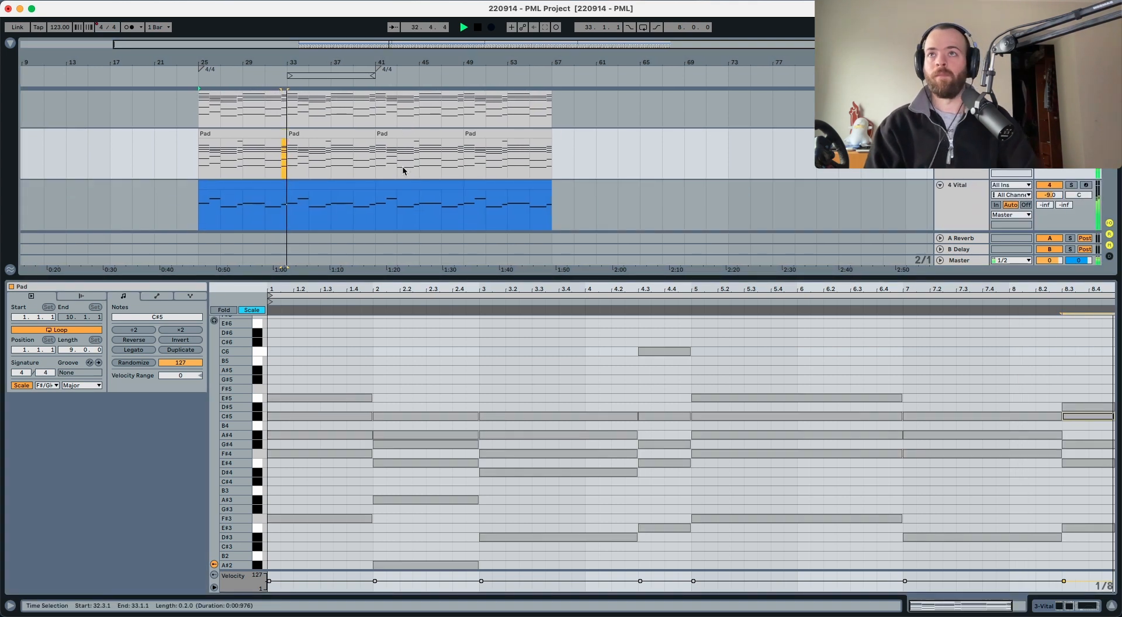
key(space)
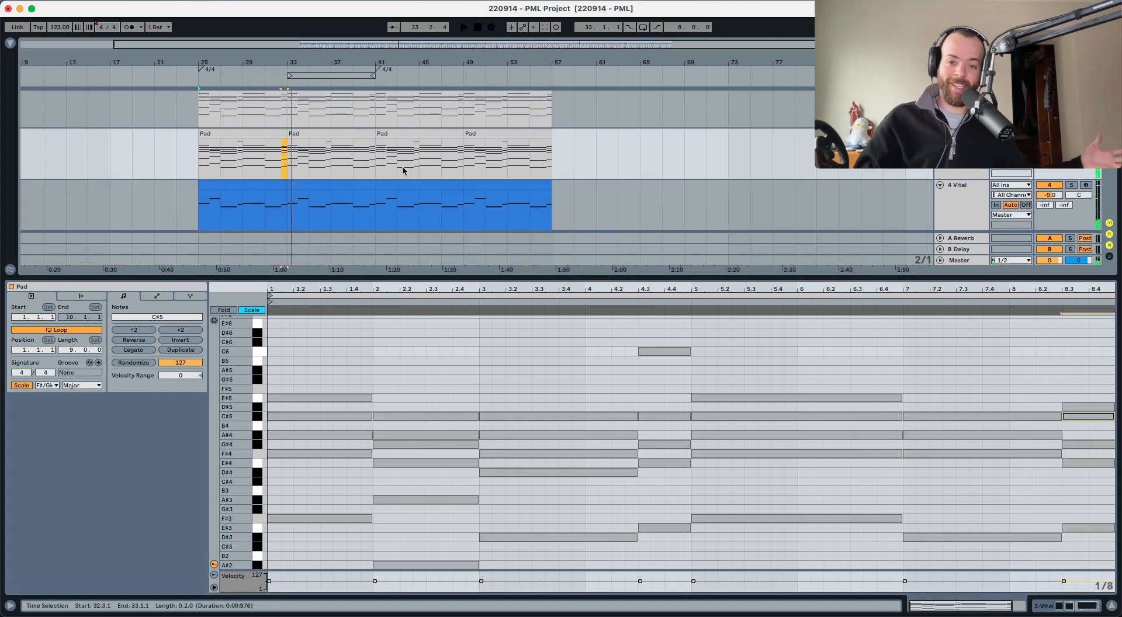